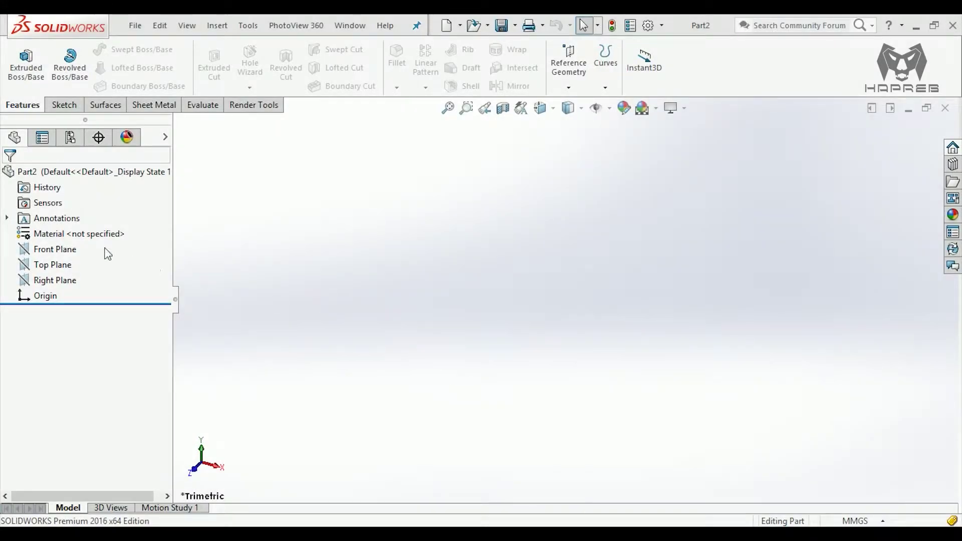
- Start a sketch on the Front Plane and draw a circle centred on the origin
left_click(65, 250)
left_click(75, 230)
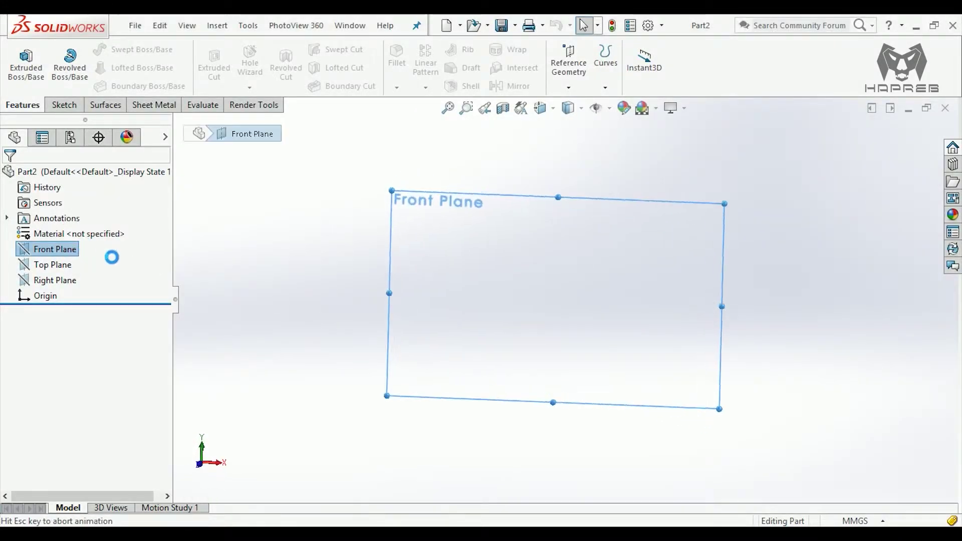
left_click(119, 50)
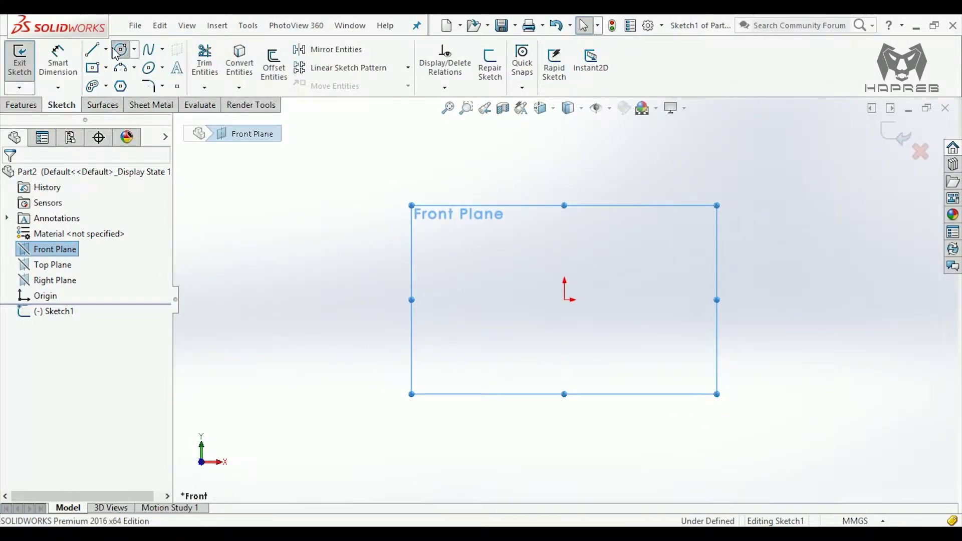
left_click(566, 301)
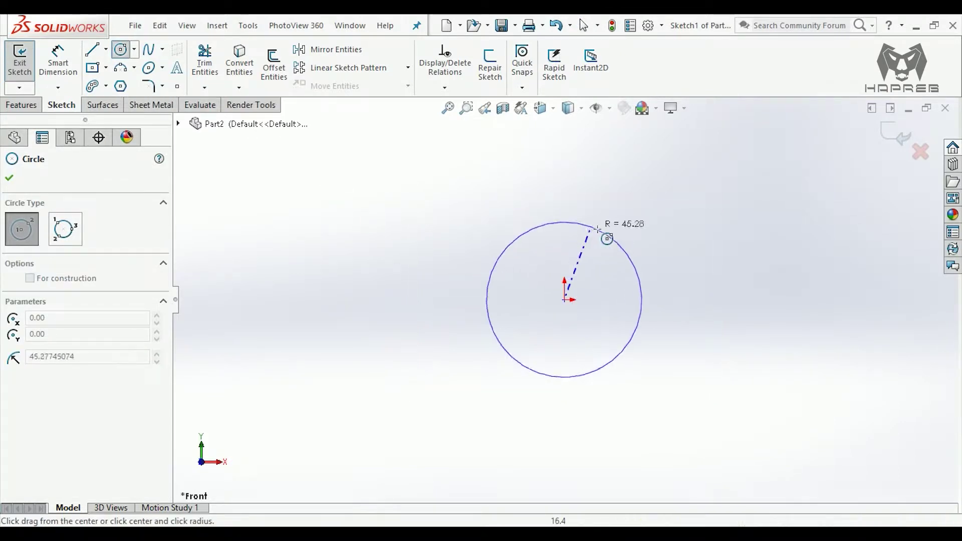
left_click(596, 228)
key("Escape")
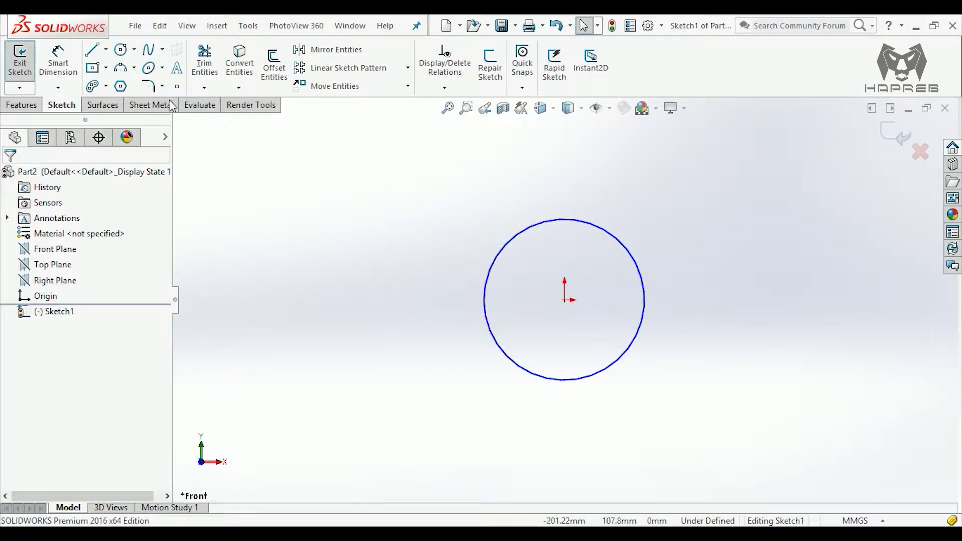
- Dimension the circle's diameter to 100 mm
left_click(58, 63)
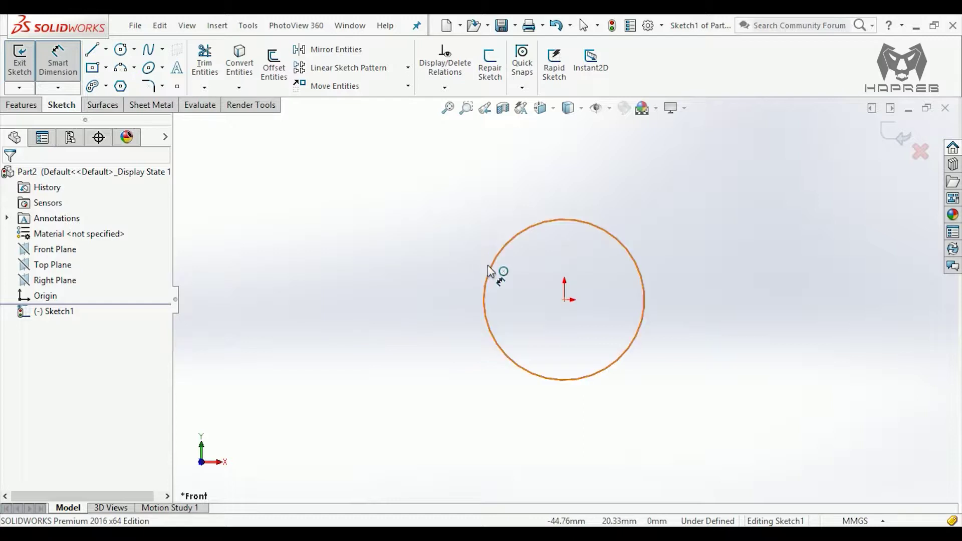
left_click(484, 273)
left_click(407, 264)
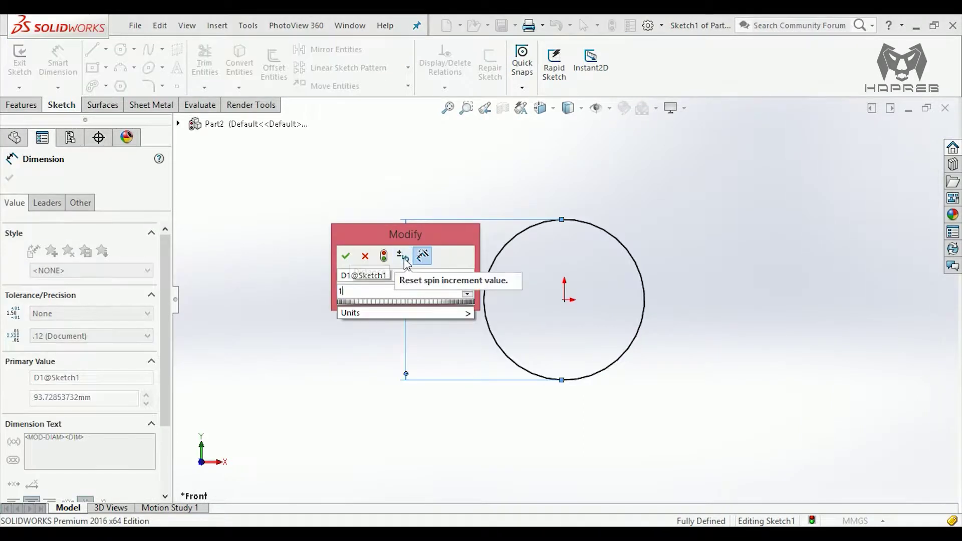
type("100")
key("Return")
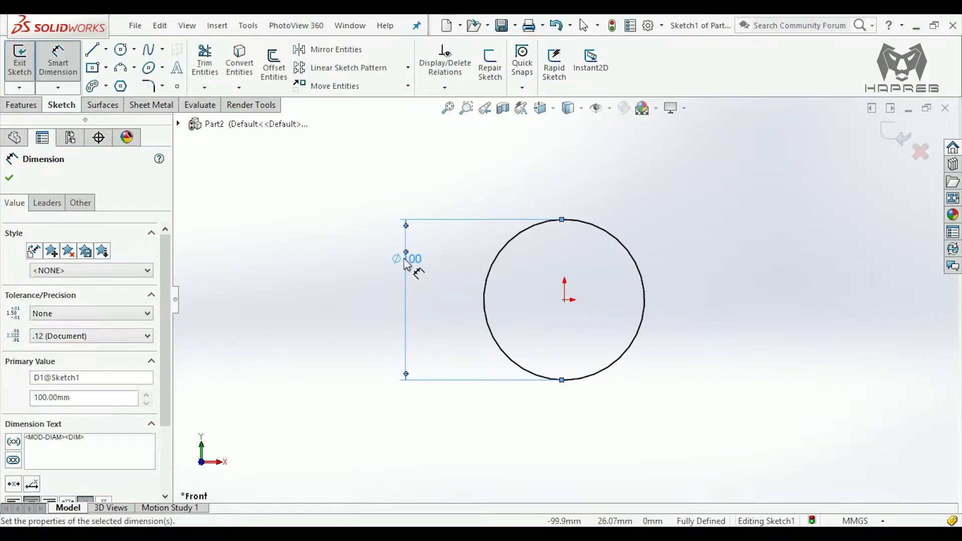
left_click(9, 177)
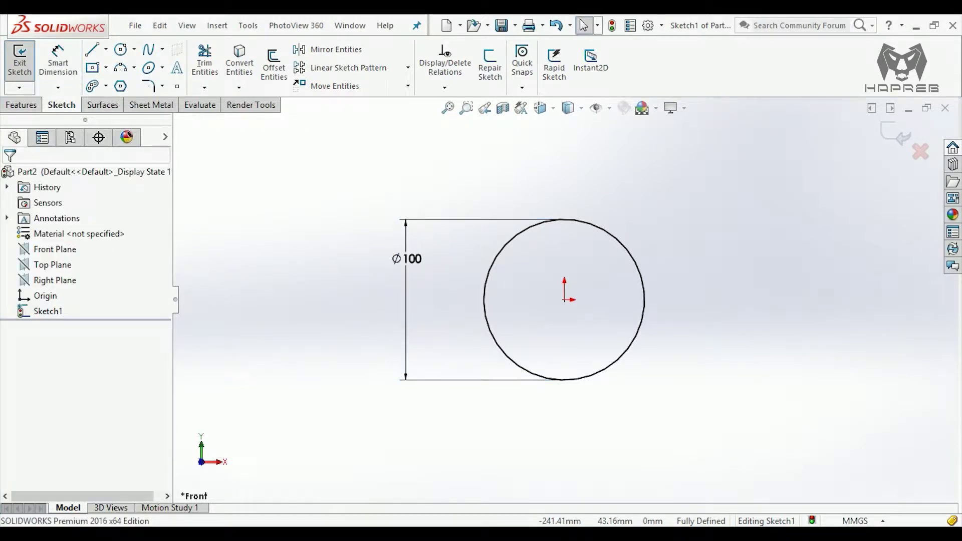
- Draw a horizontal line across the circle above its centre
left_click(467, 267)
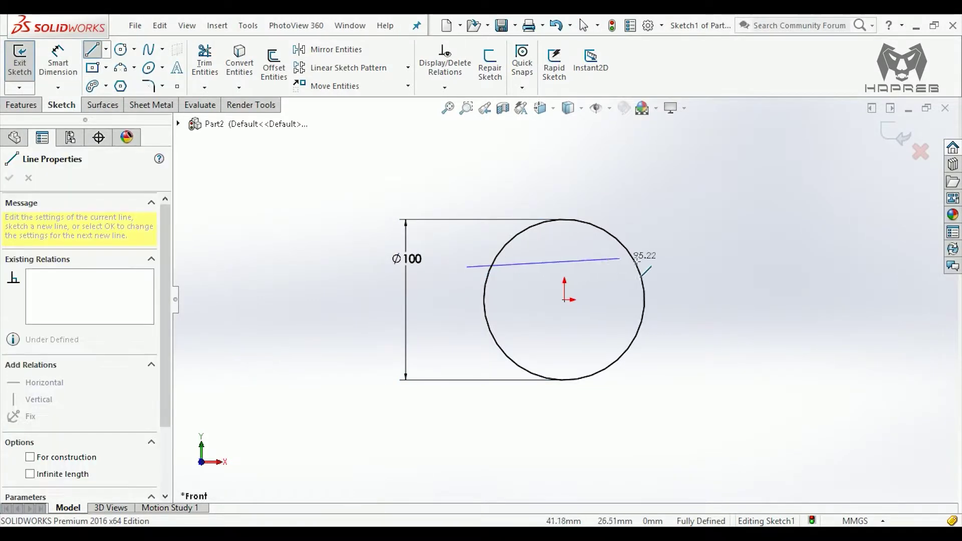
left_click(669, 266)
key("Escape")
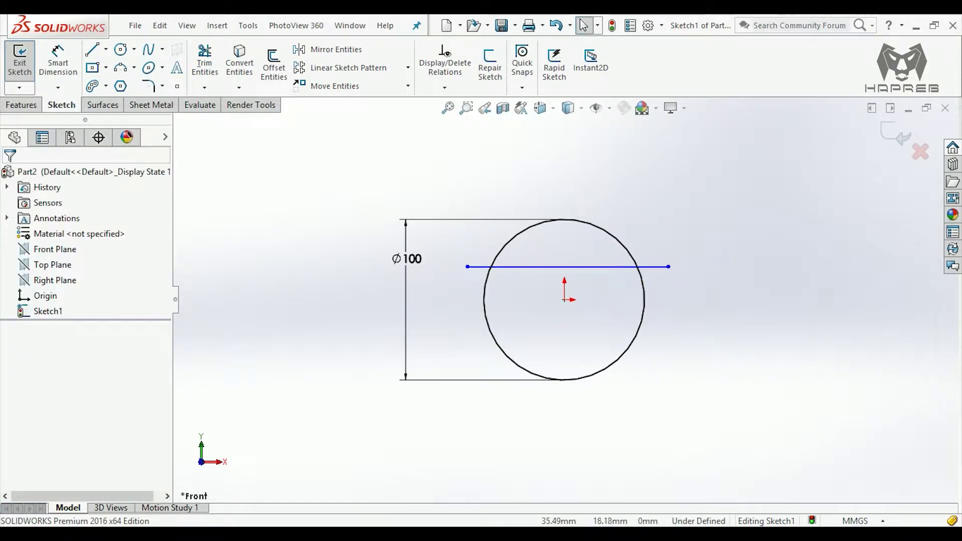
left_click(633, 266)
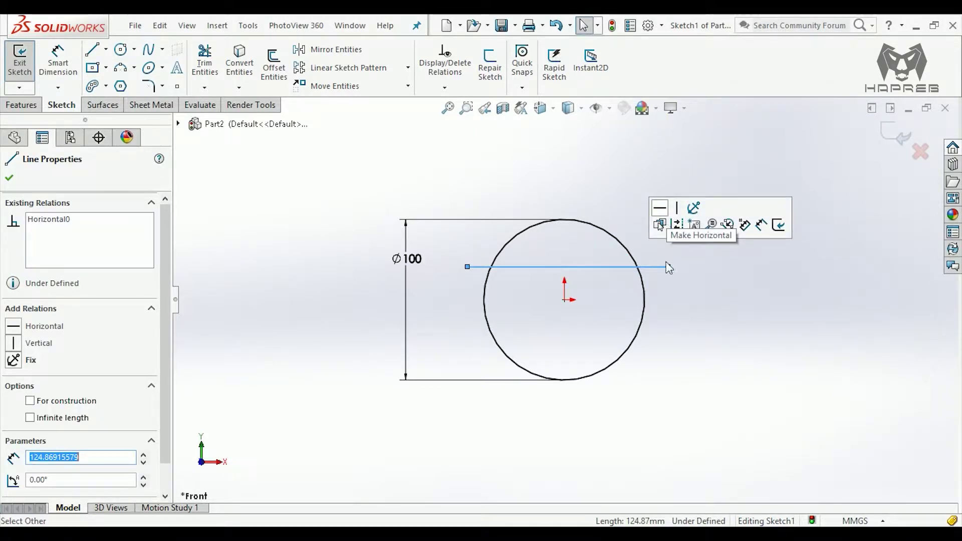
left_click(681, 322)
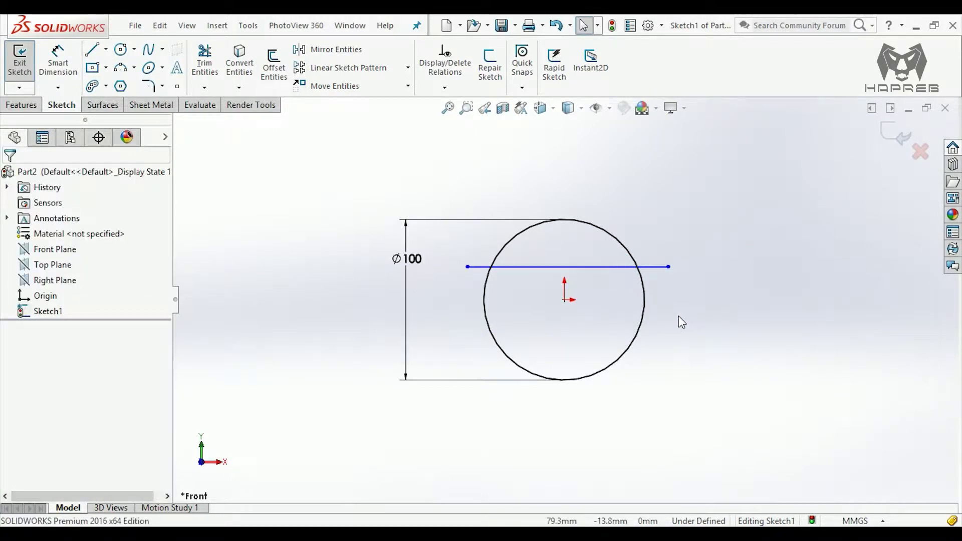
- Trim away the lower arc and the line's middle, leaving the upper arc and a short stub
left_click(210, 64)
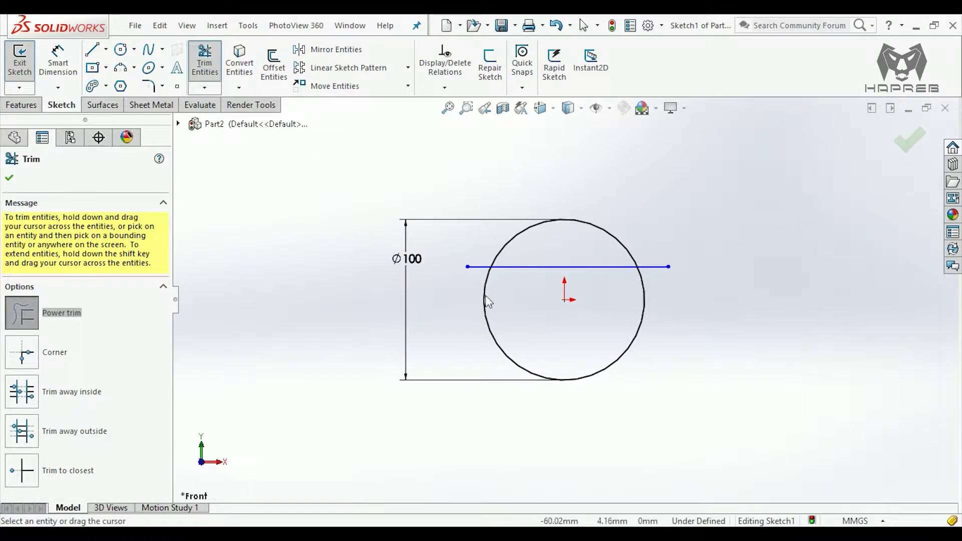
left_click_drag(489, 301, 530, 270)
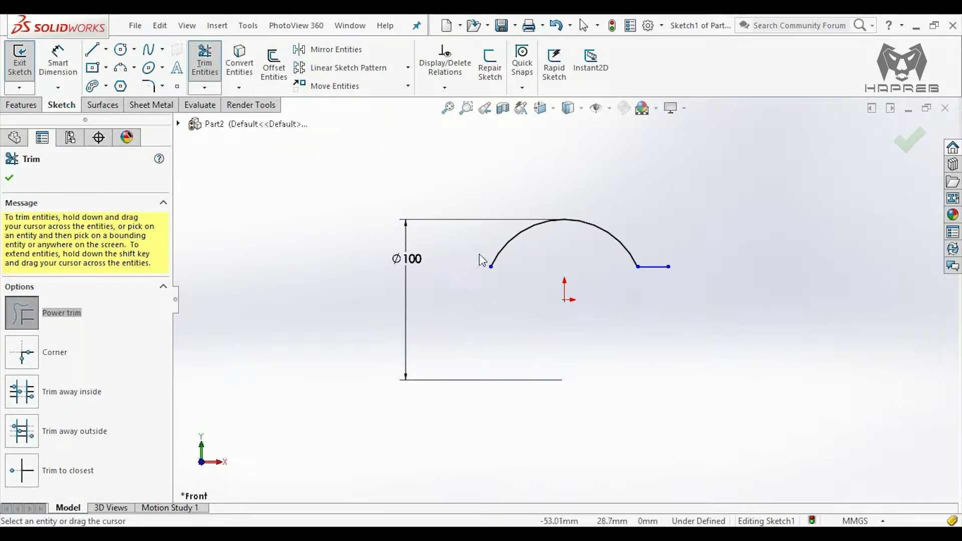
scroll(772, 254, "down", 2)
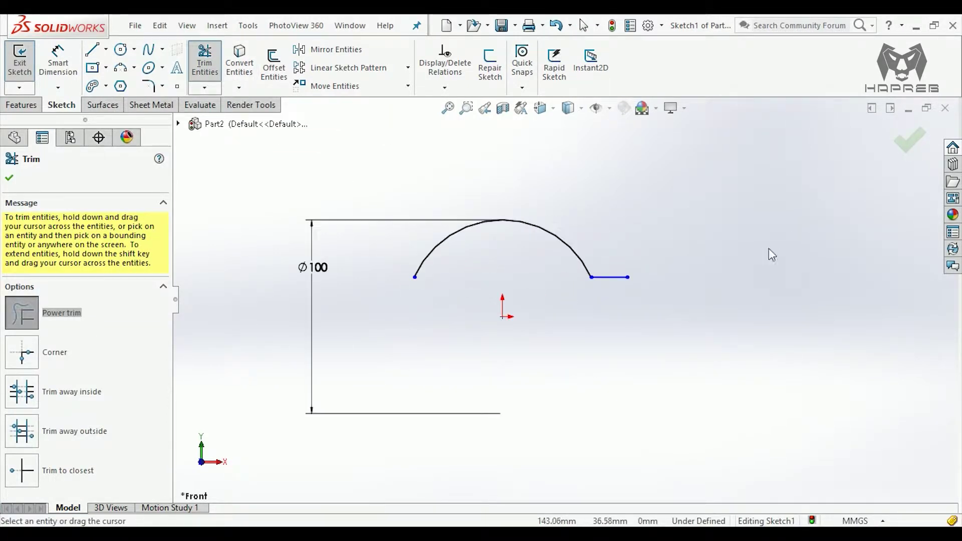
left_click(9, 179)
left_click(56, 66)
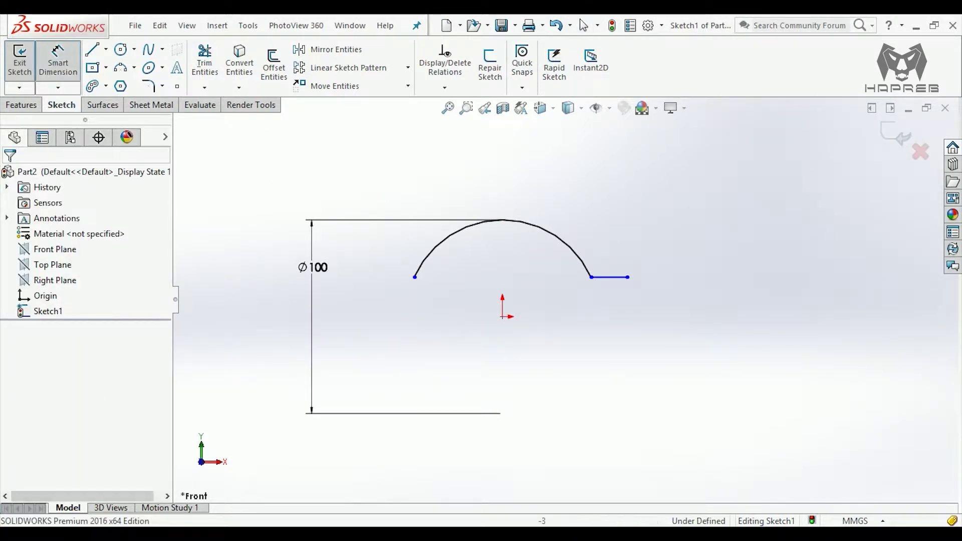
- Dimension the short line to 20 mm long and 20 mm above the origin
left_click(608, 279)
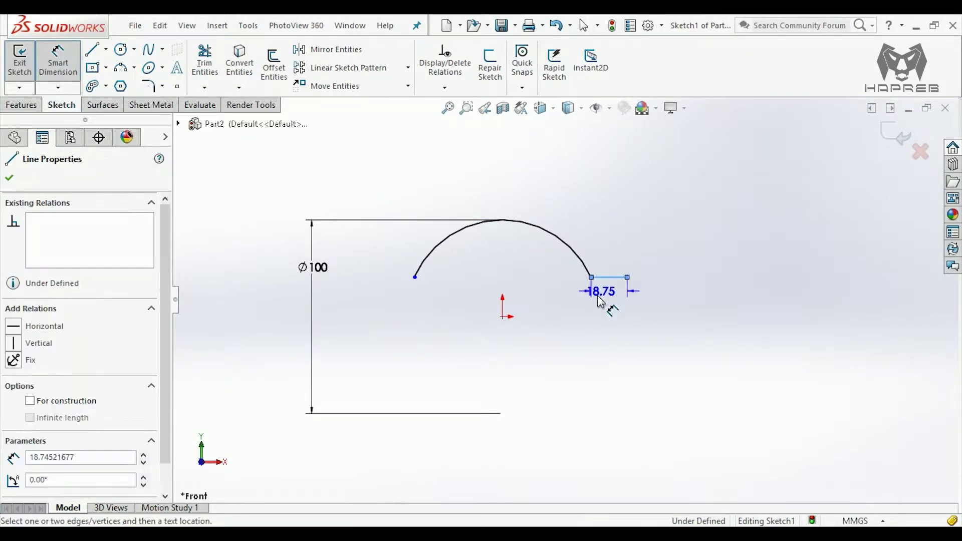
left_click(617, 309)
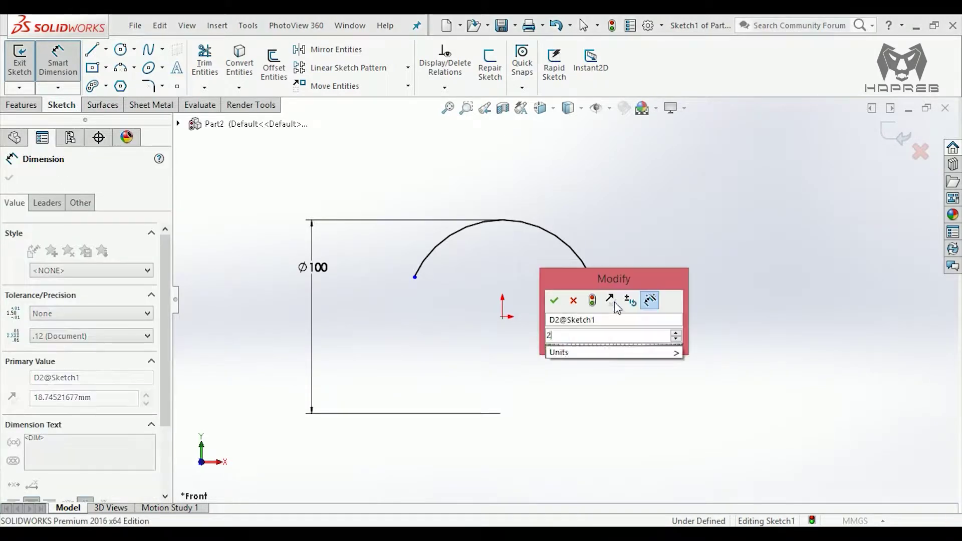
type("20")
key("Return")
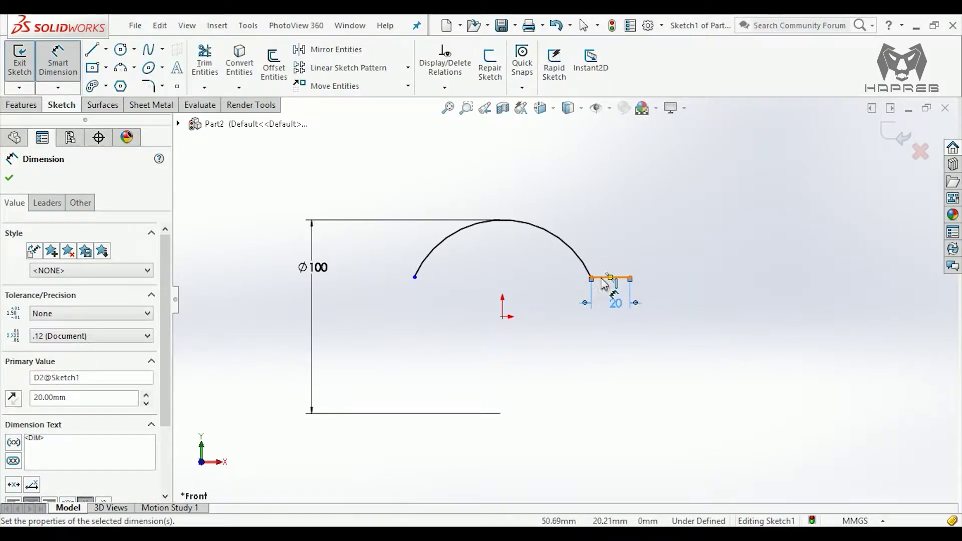
left_click(599, 277)
left_click(503, 317)
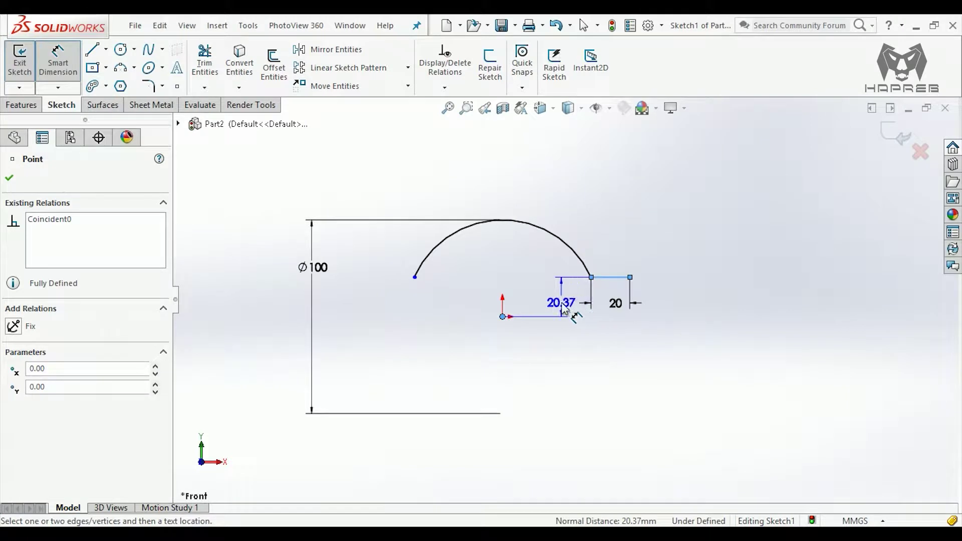
left_click(564, 308)
type("20")
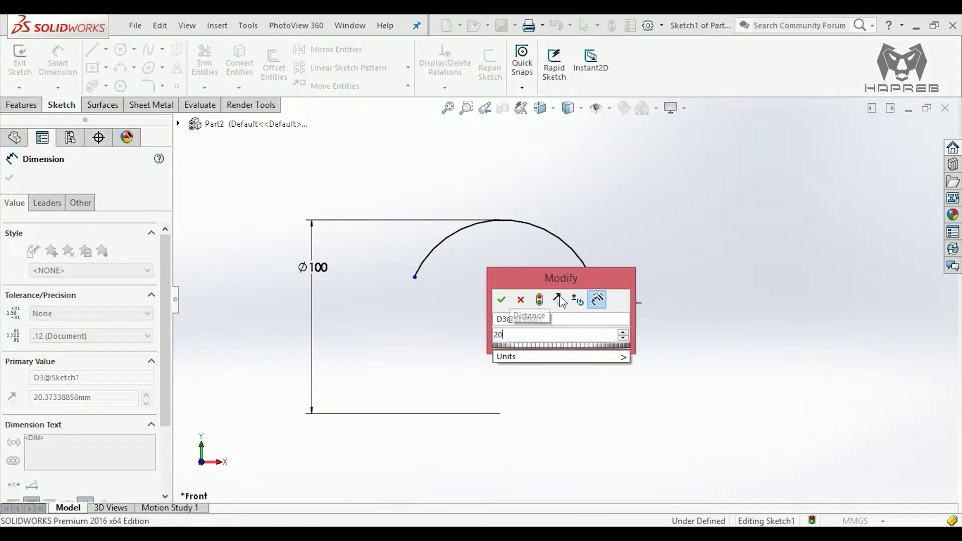
key("Return")
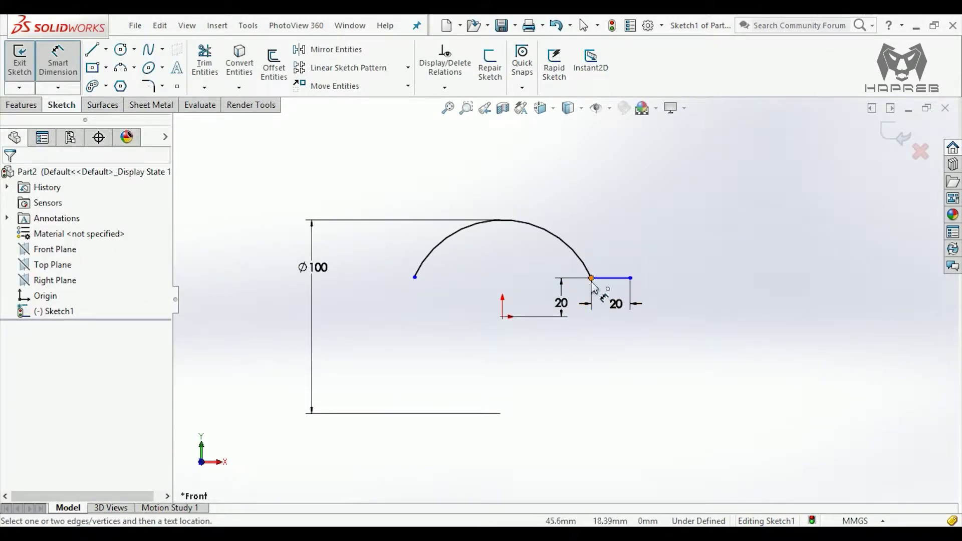
key("Escape")
- Make the two arc endpoints level and the short line horizontal
left_click(592, 278)
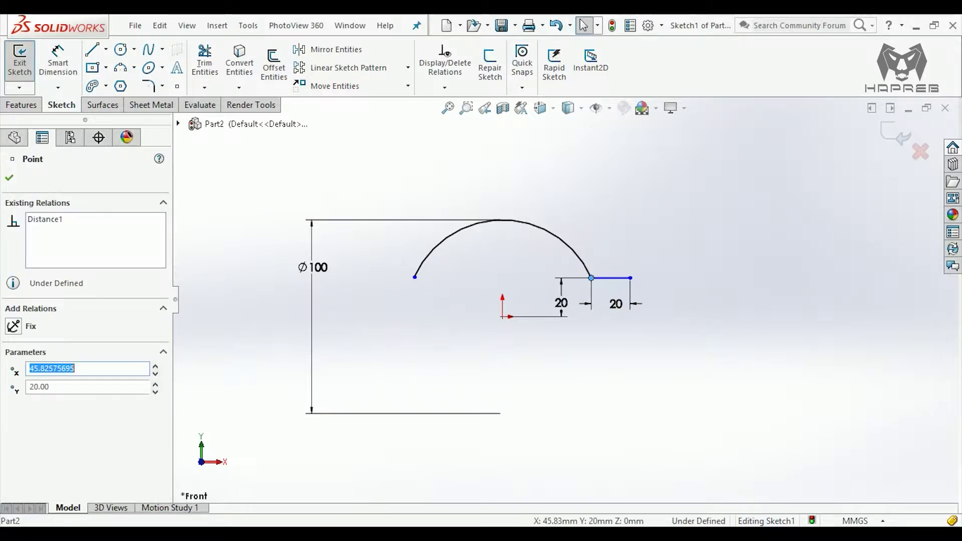
left_click(415, 277, "ctrl")
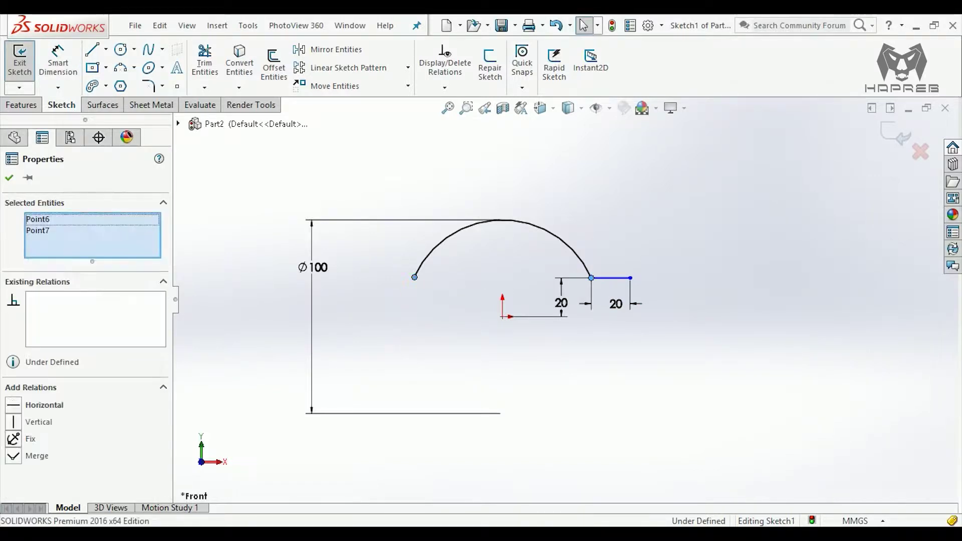
left_click(457, 226)
left_click(629, 203)
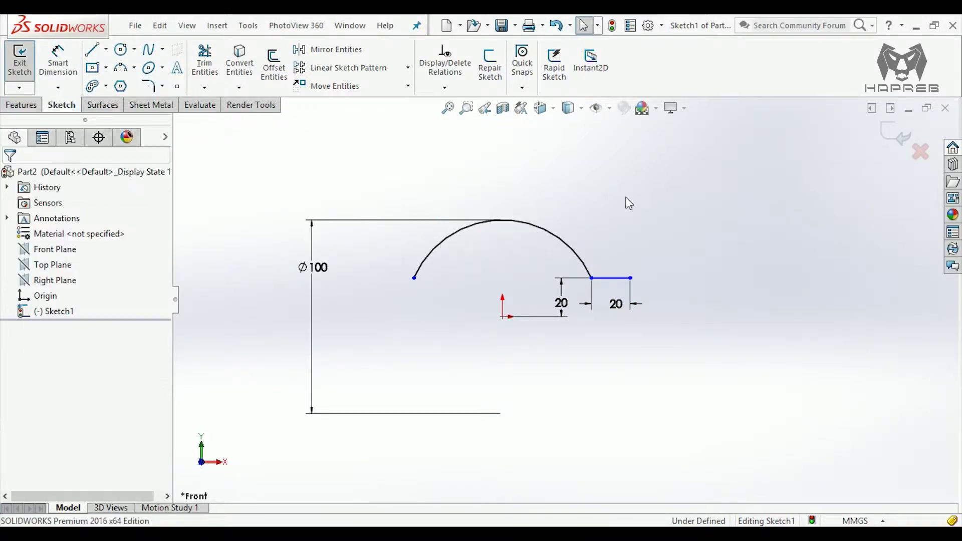
scroll(640, 301, "up", 1)
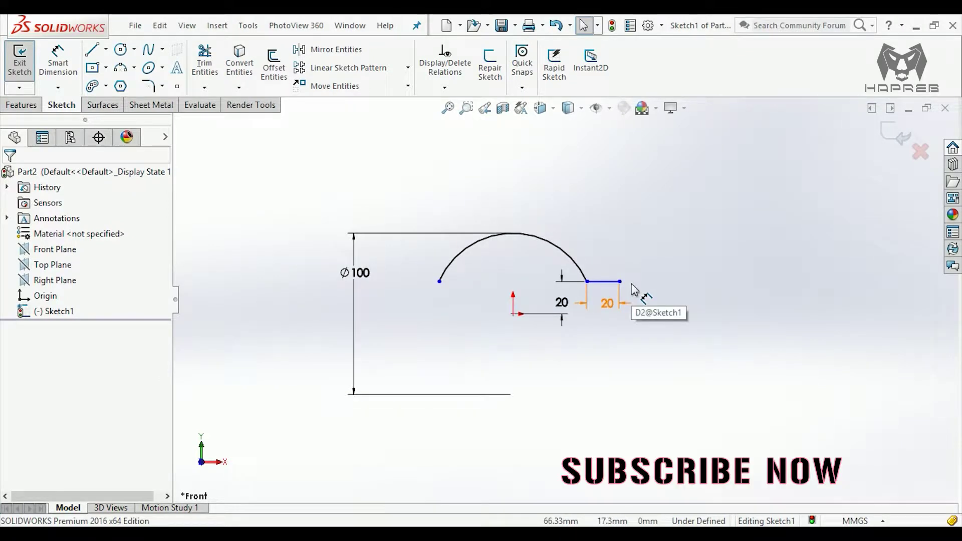
left_click(610, 284)
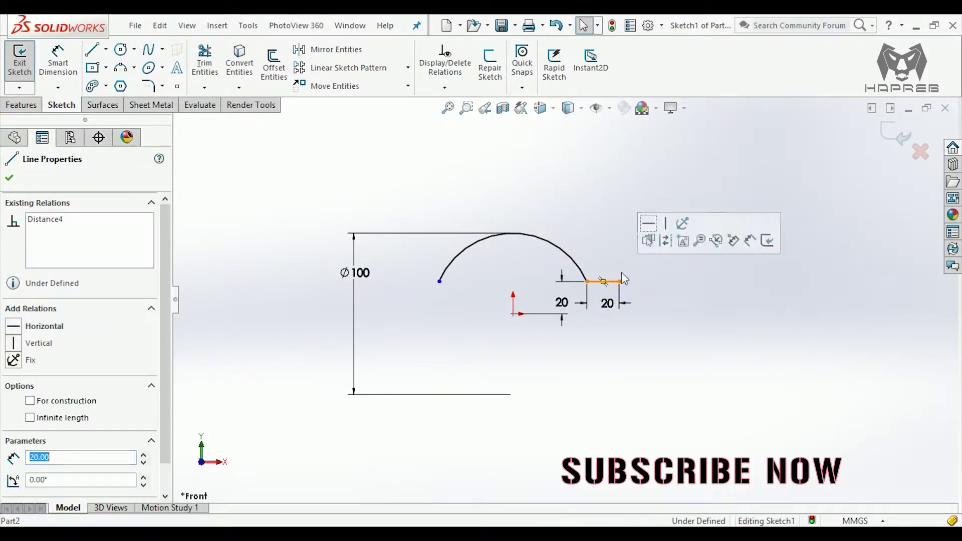
left_click(648, 223)
left_click(605, 211)
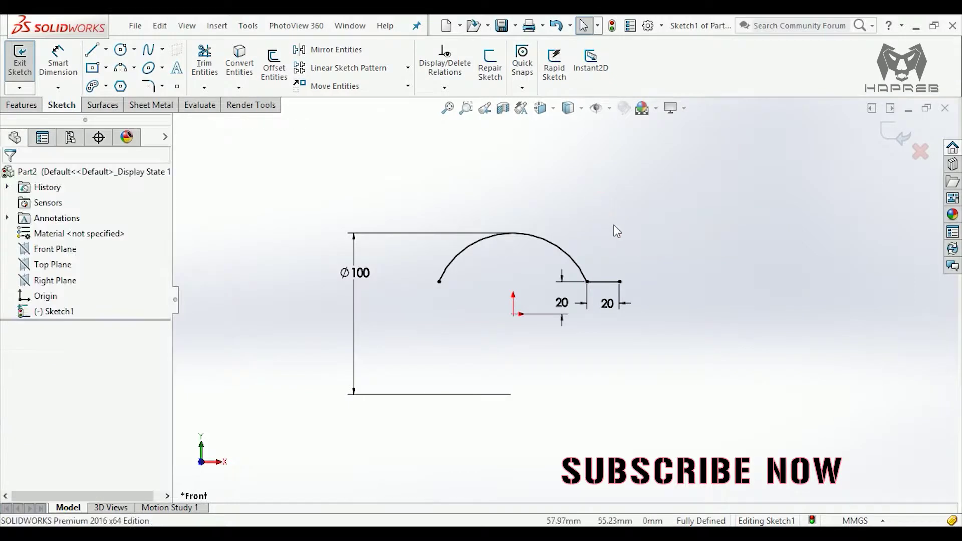
- Draw three connected lines from the stub's end: a long rising line, a short top cap, and a return line down
left_click(92, 49)
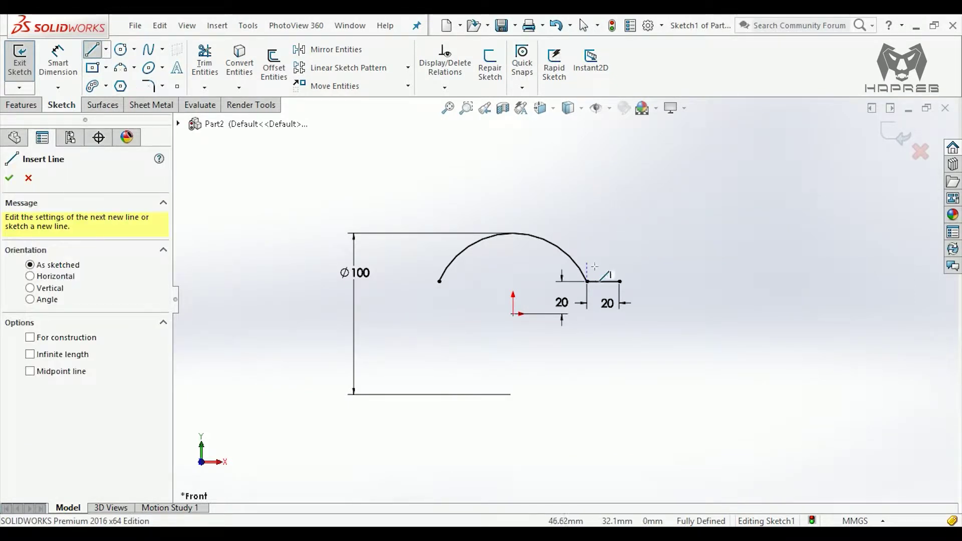
scroll(563, 299, "up", 2)
scroll(633, 241, "up", 1)
scroll(632, 238, "down", 2)
scroll(630, 235, "up", 2)
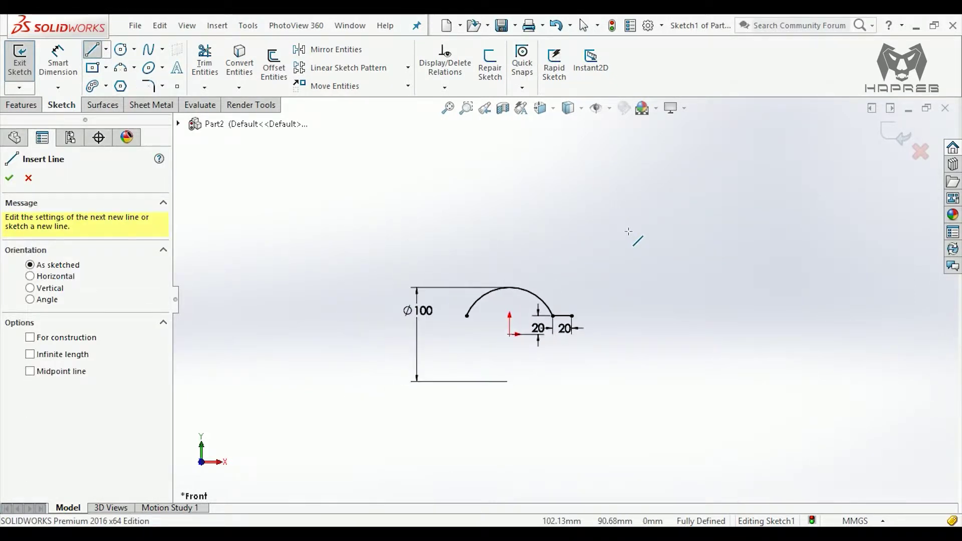
scroll(627, 230, "down", 1)
left_click(558, 338)
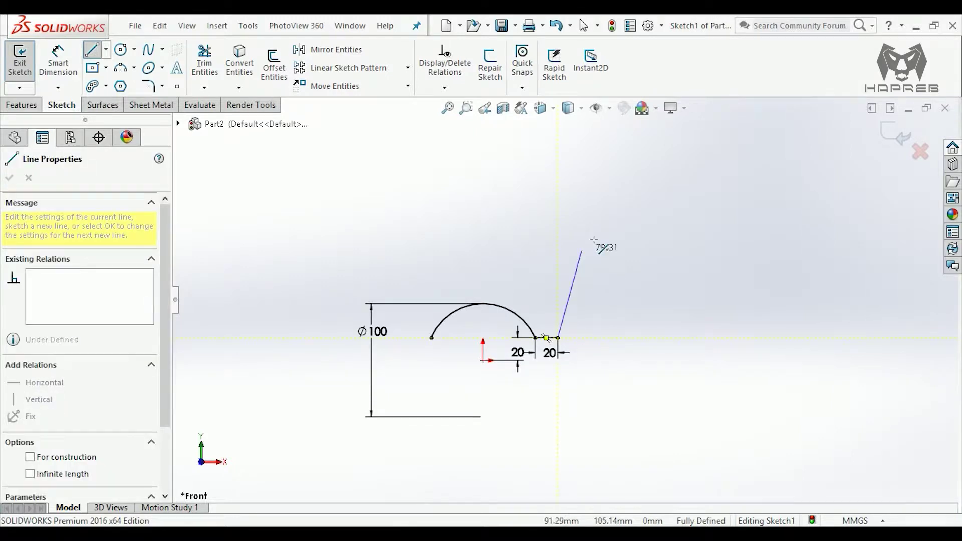
scroll(610, 250, "up", 1)
scroll(608, 226, "up", 1)
scroll(607, 220, "down", 3)
scroll(606, 251, "down", 1)
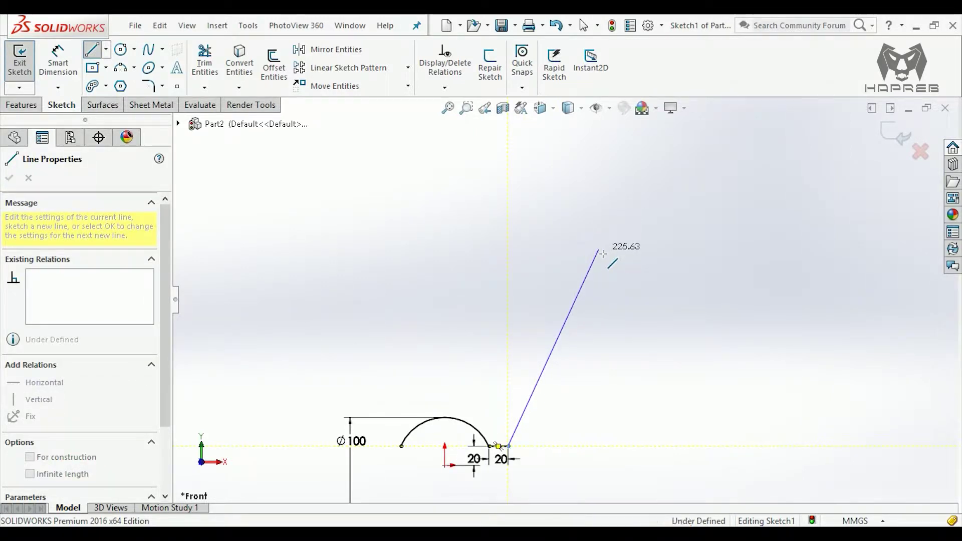
left_click(599, 250)
left_click(534, 219)
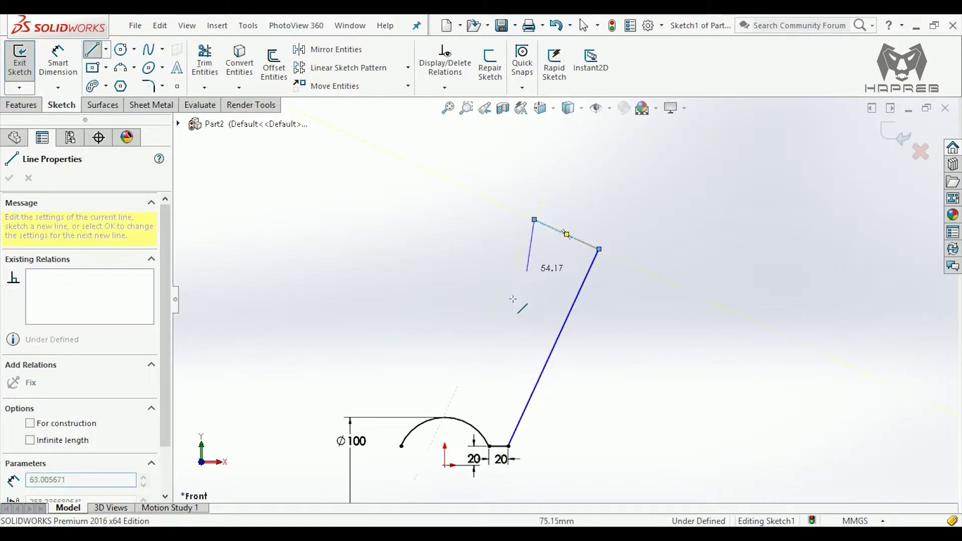
left_click(471, 357)
key("Escape")
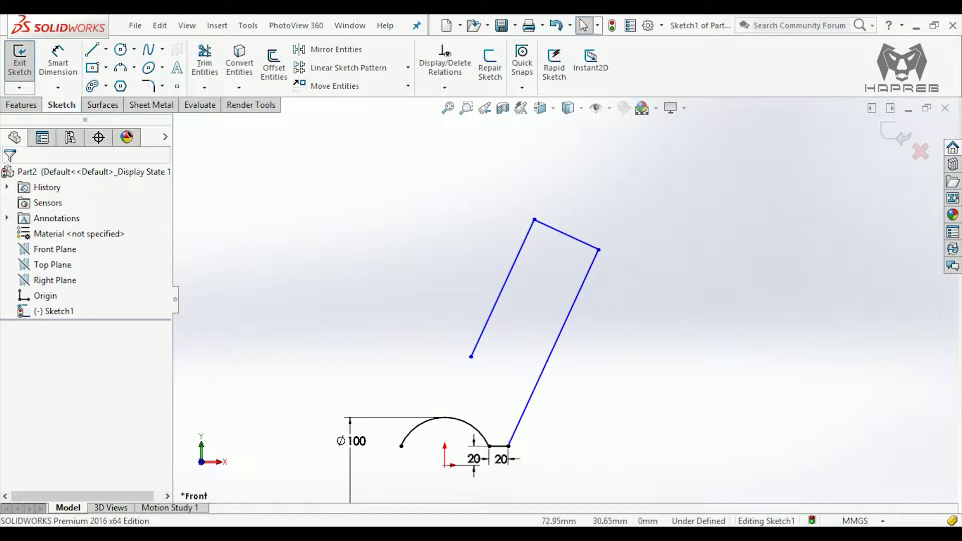
left_click(58, 62)
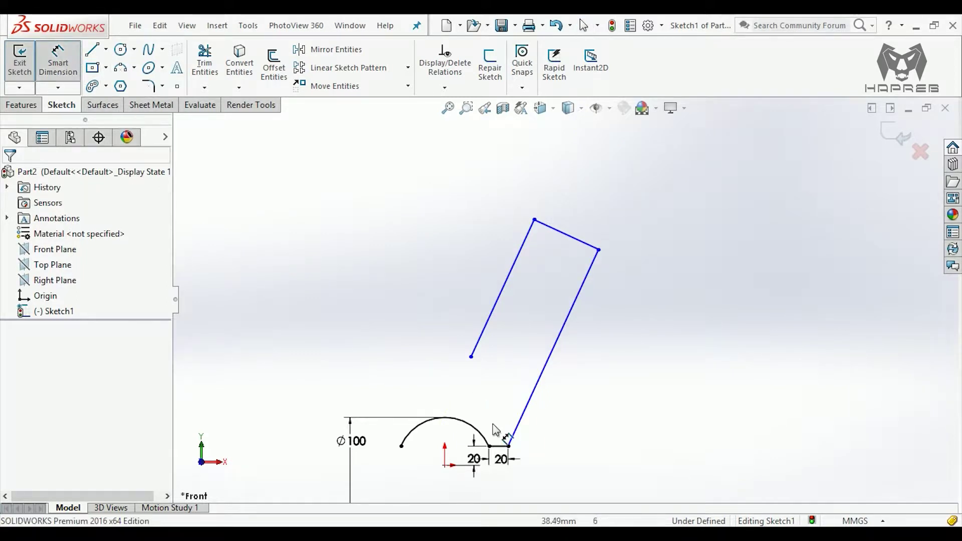
- Dimension the long right line at 57.5° to the base line and 230 mm long
left_click(552, 344)
left_click(504, 446)
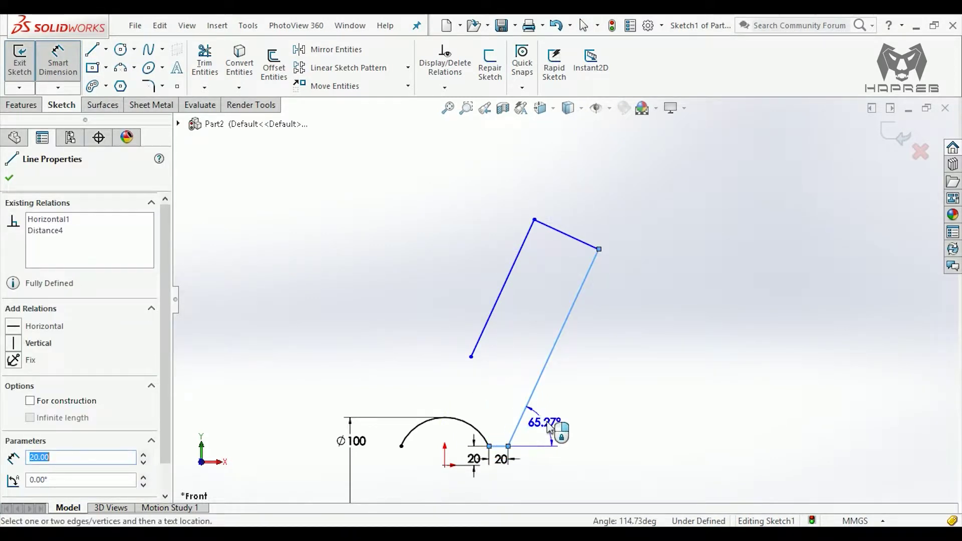
left_click(571, 410)
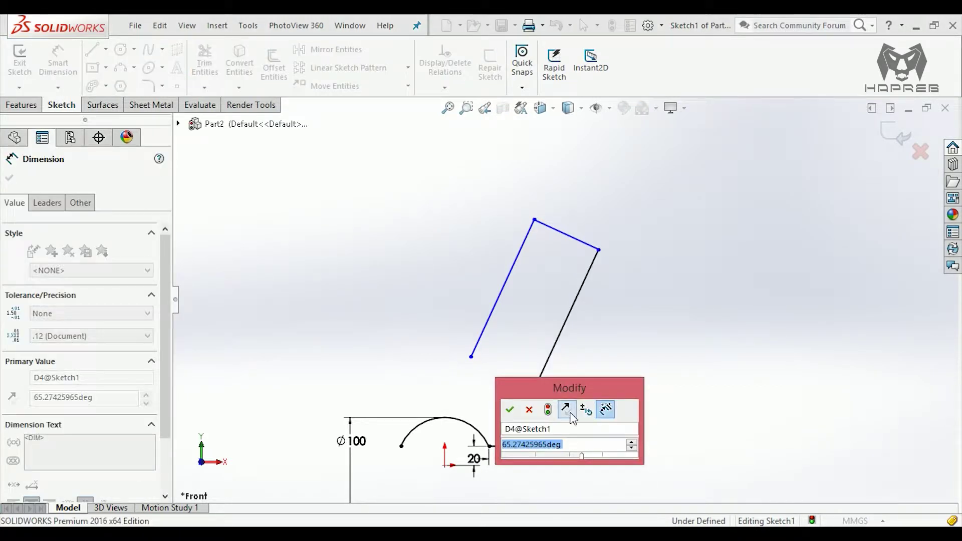
type("57.5")
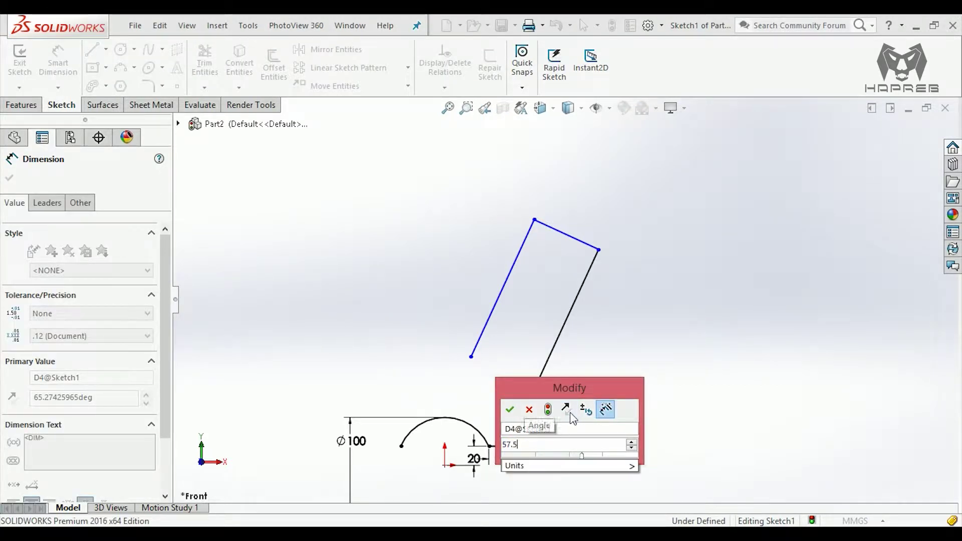
key("Return")
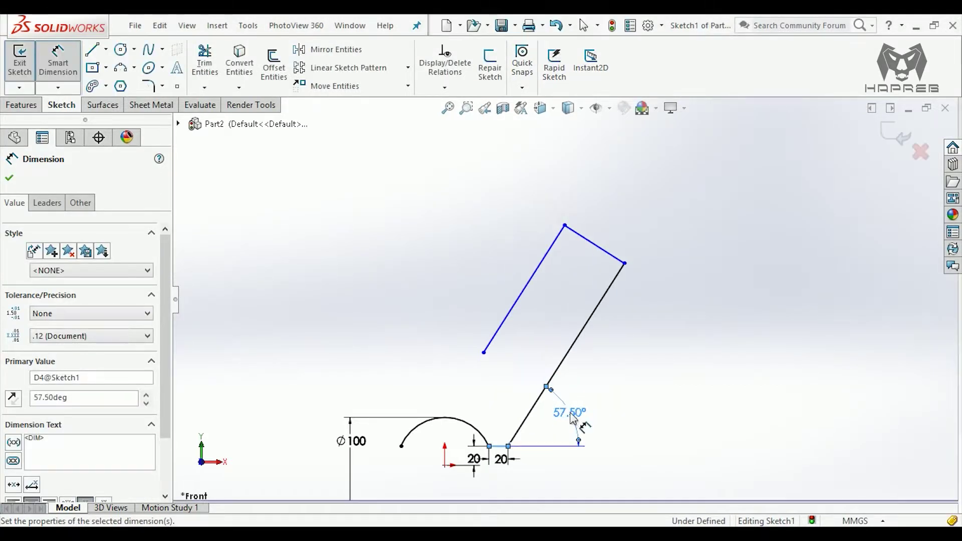
left_click(583, 341)
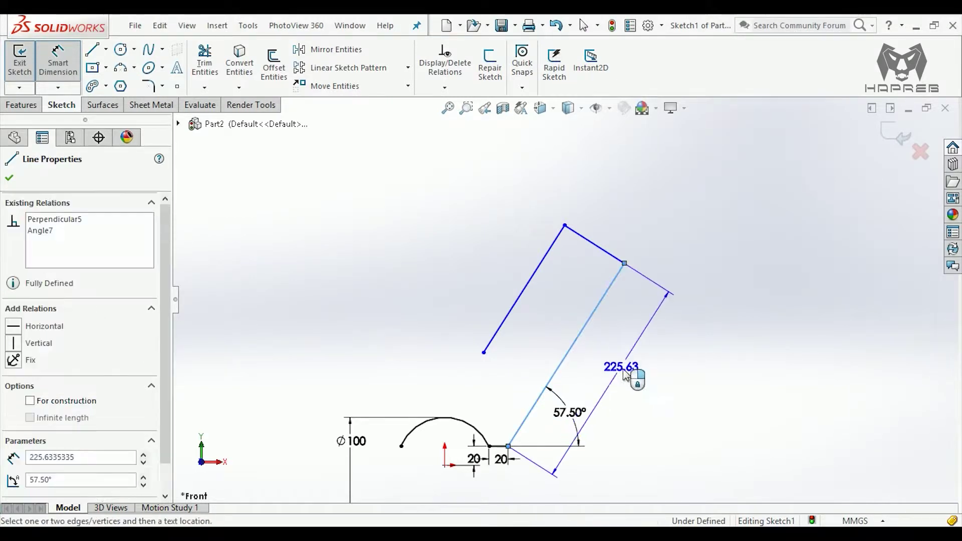
left_click(624, 376)
type("230")
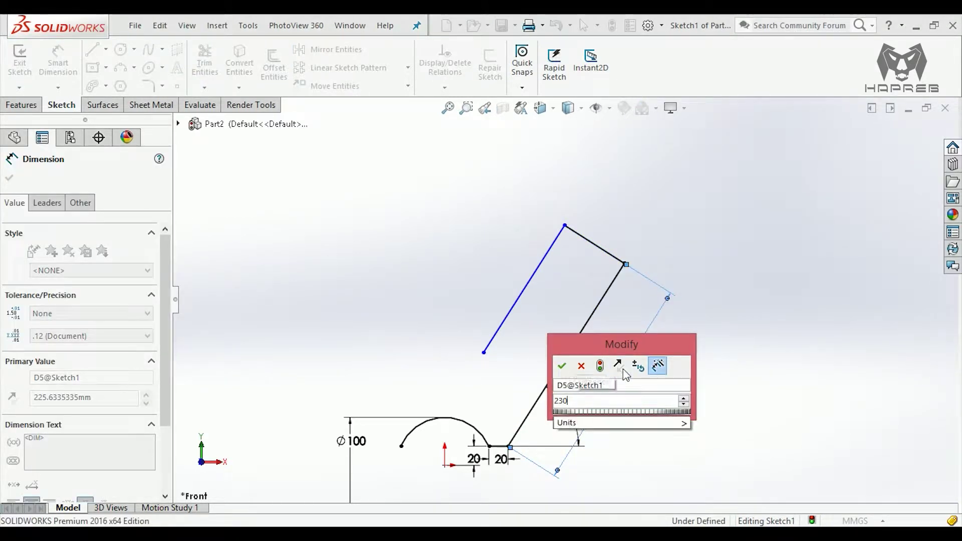
key("Return")
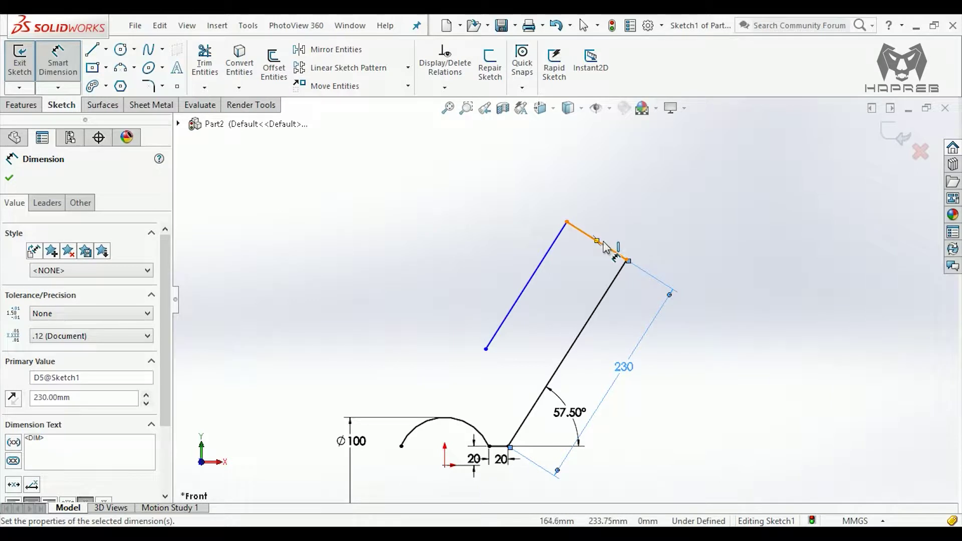
- Set the arm's top cap width to 95 mm
left_click(605, 247)
left_click(643, 216)
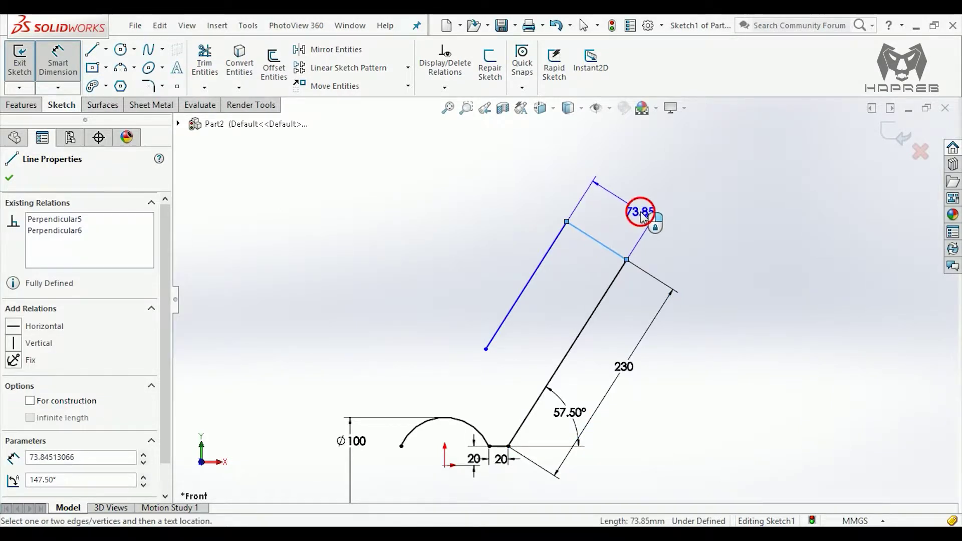
type("95")
key("Return")
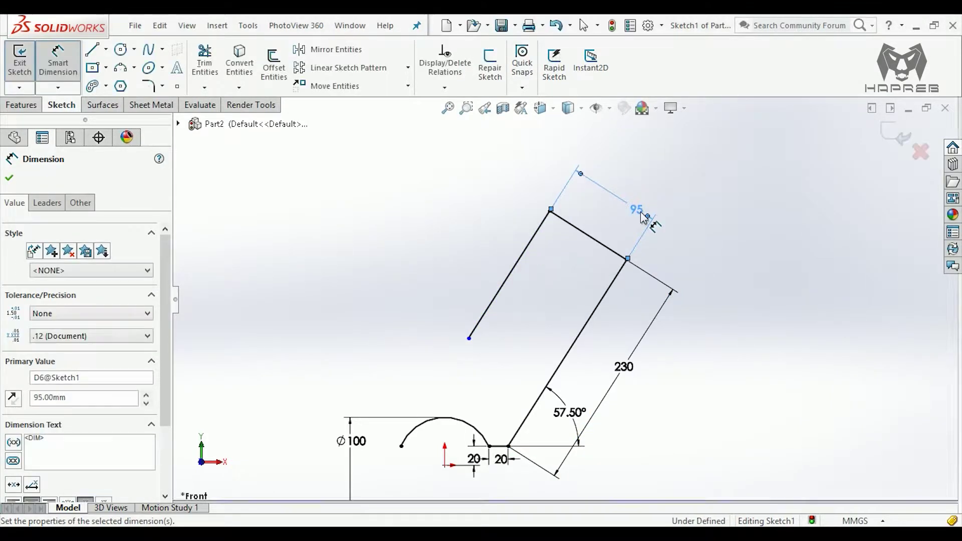
left_click(686, 219)
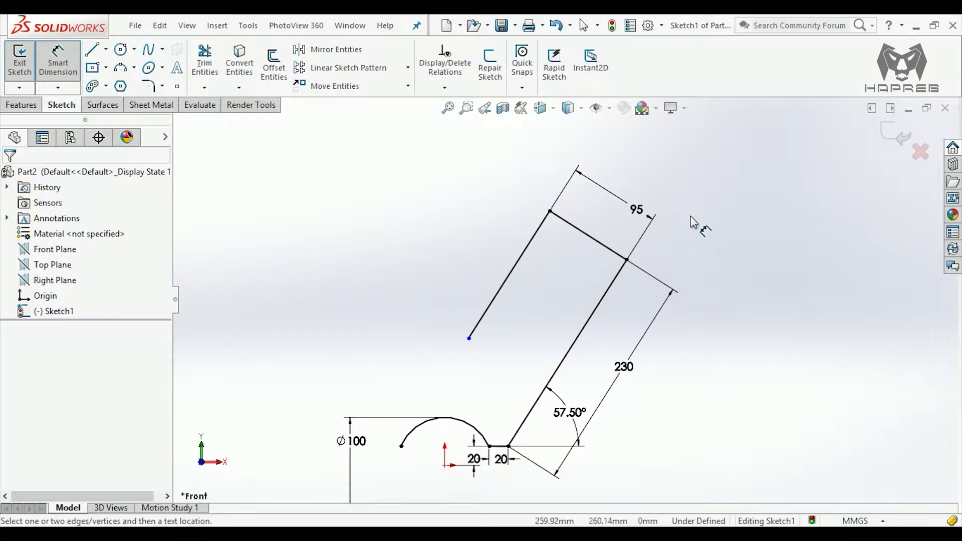
key("Escape")
- Inspect the relations between the top line and the arm's two side lines
left_click(571, 225)
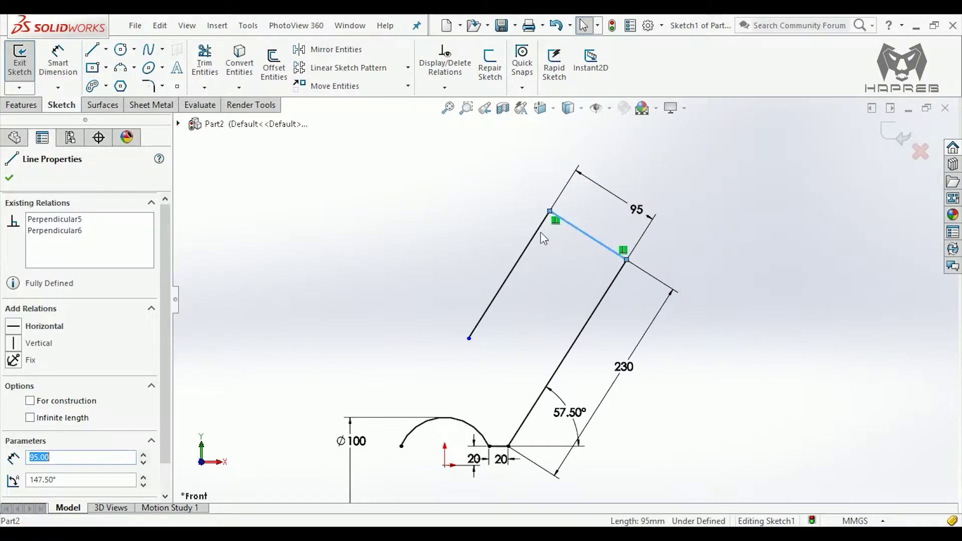
left_click(551, 226, "ctrl")
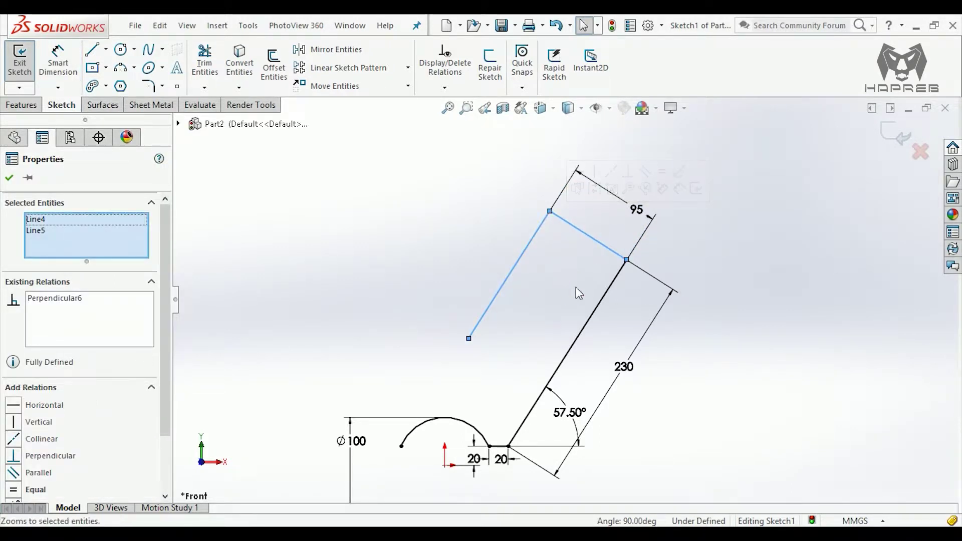
left_click(575, 290)
left_click(617, 253)
left_click(618, 273, "ctrl")
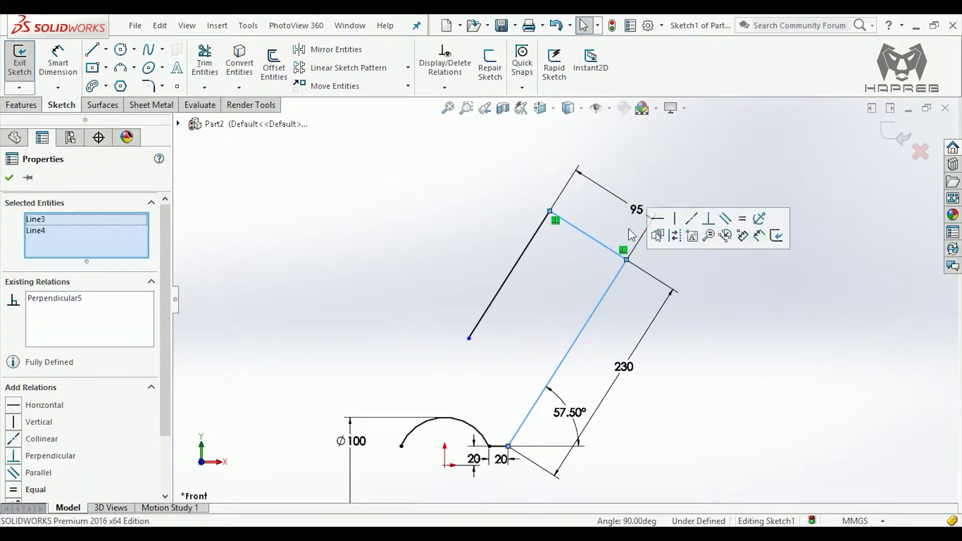
left_click(716, 322)
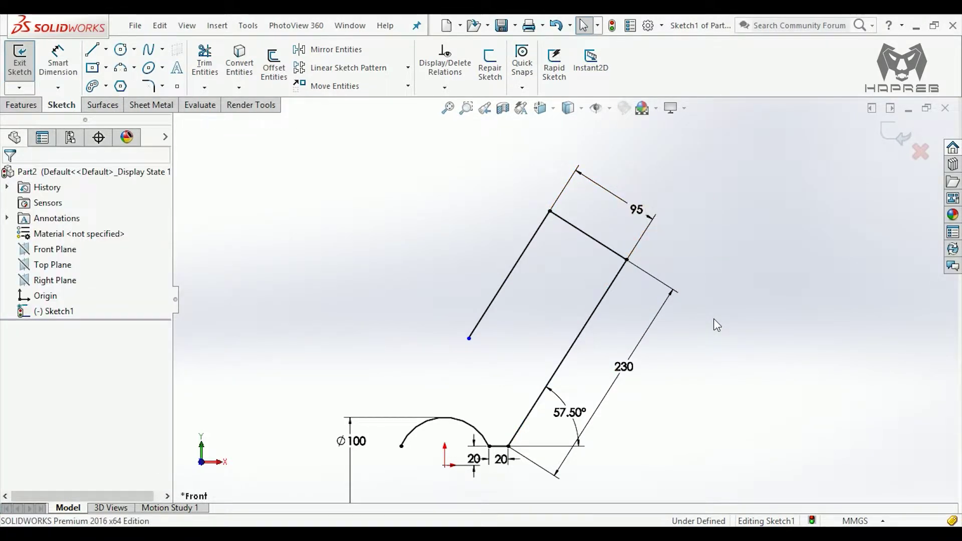
- Draw a vertical centerline straight up from the origin
left_click(105, 49)
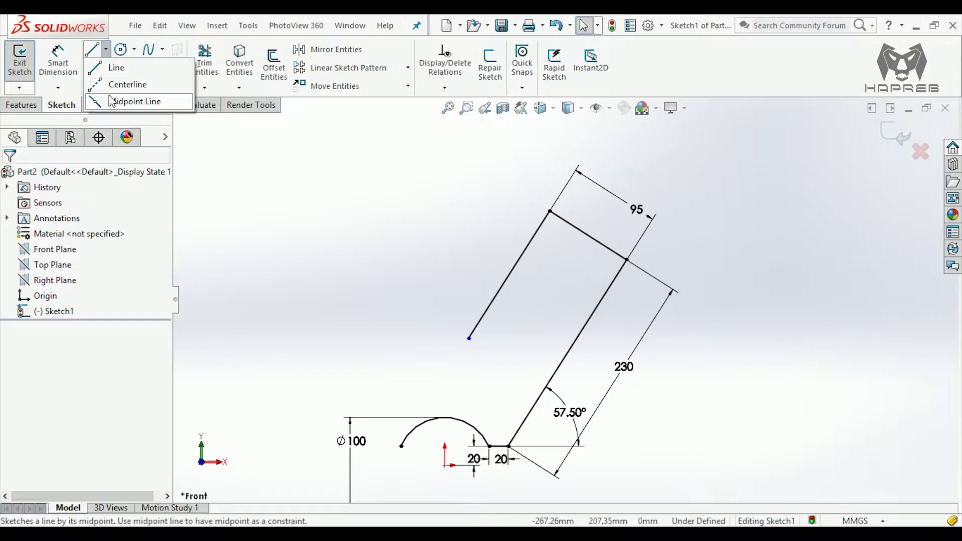
left_click(114, 86)
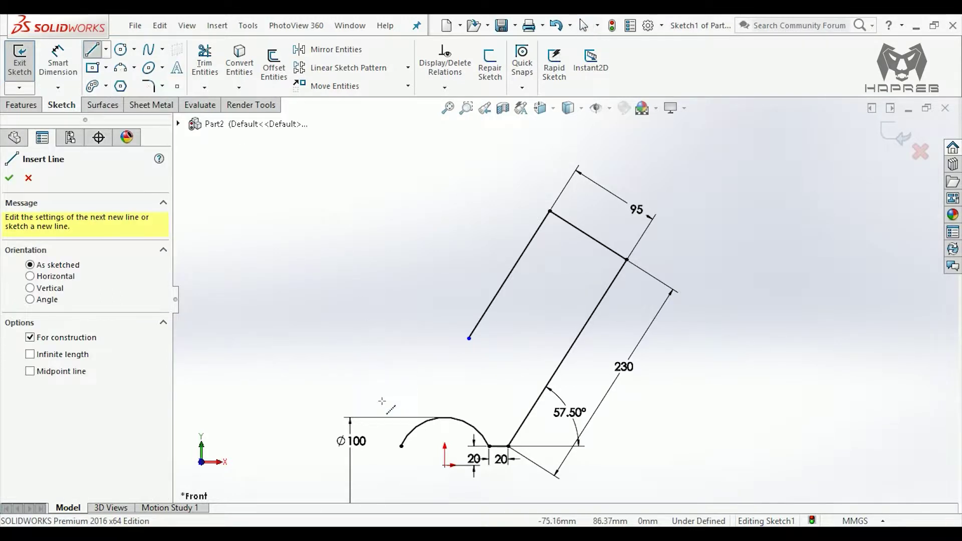
left_click(446, 465)
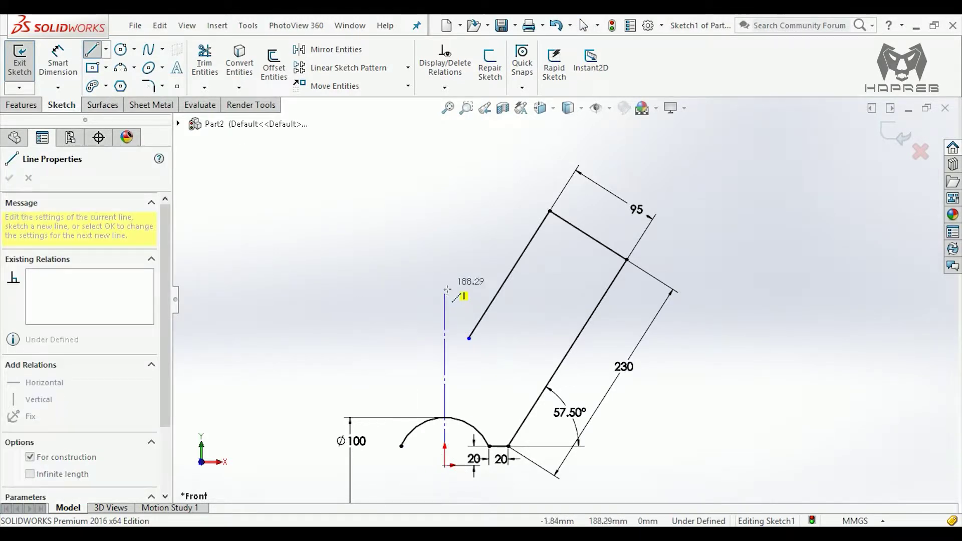
left_click(445, 287)
key("Escape")
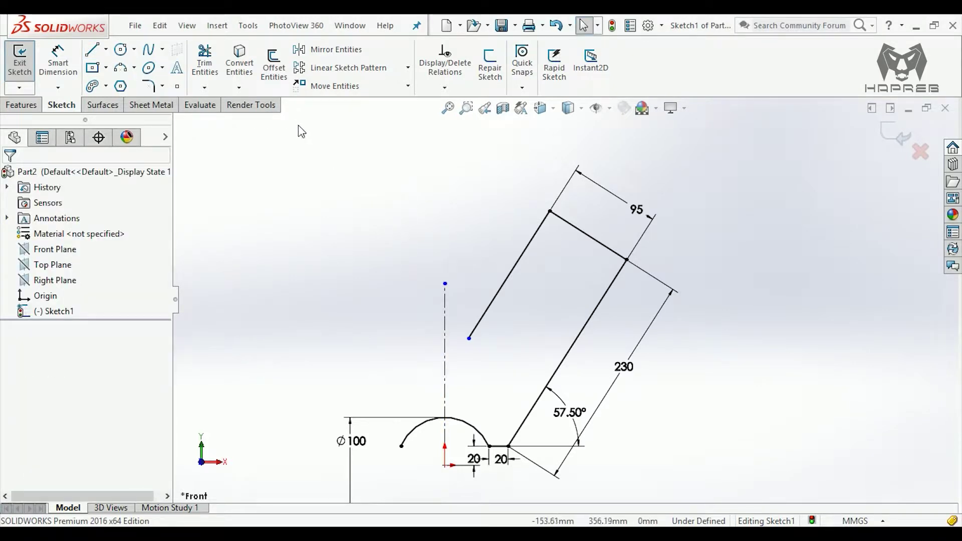
- Round the arm's top-left and top-right corners with 10 mm sketch fillets
left_click(149, 86)
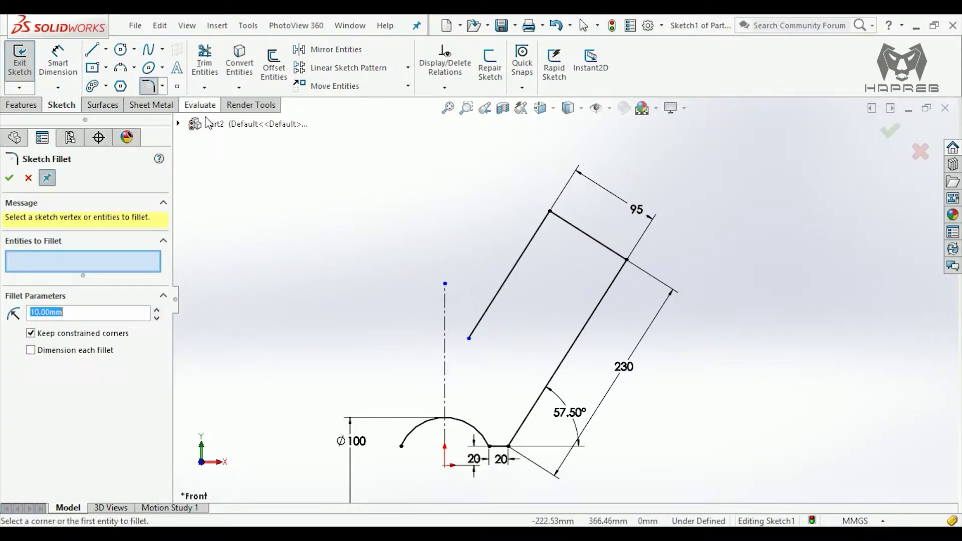
left_click(550, 213)
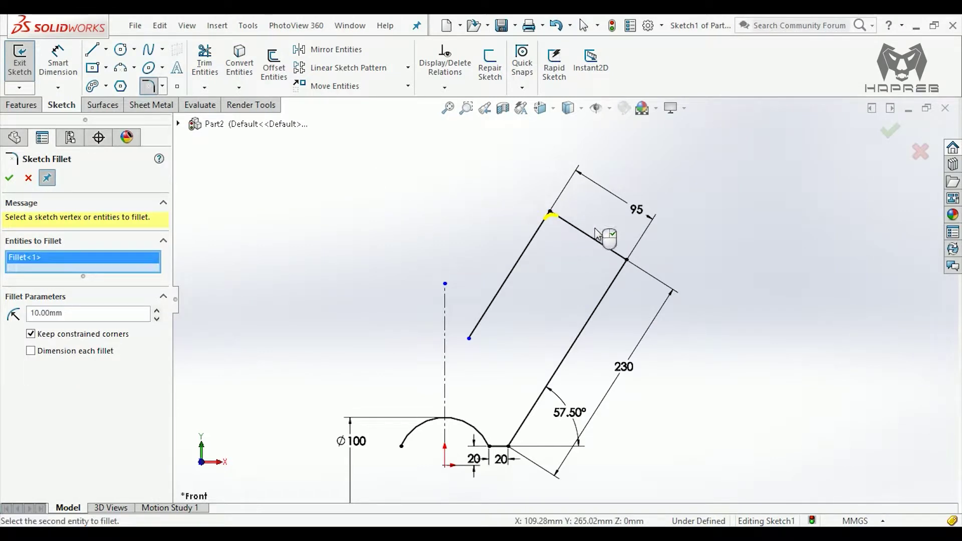
left_click(628, 260)
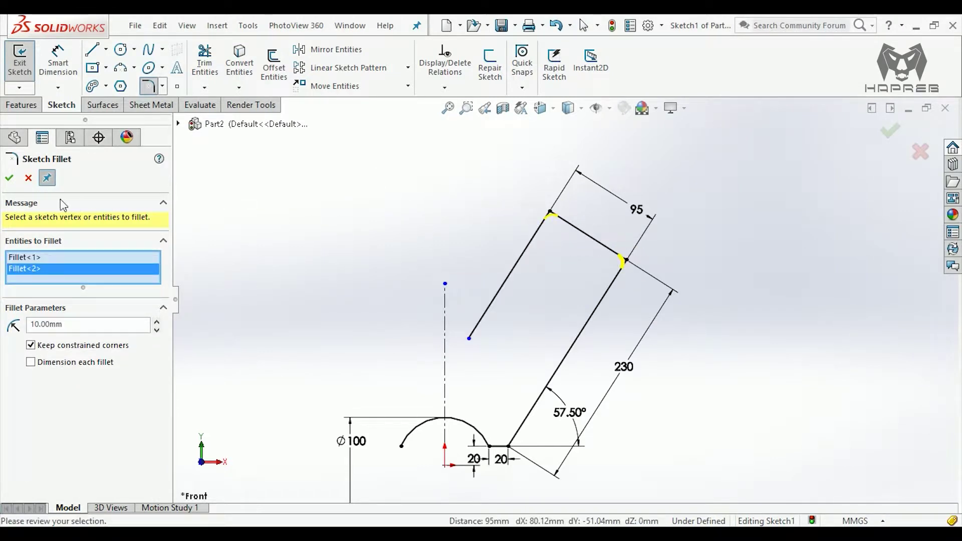
left_click(9, 179)
left_click(10, 180)
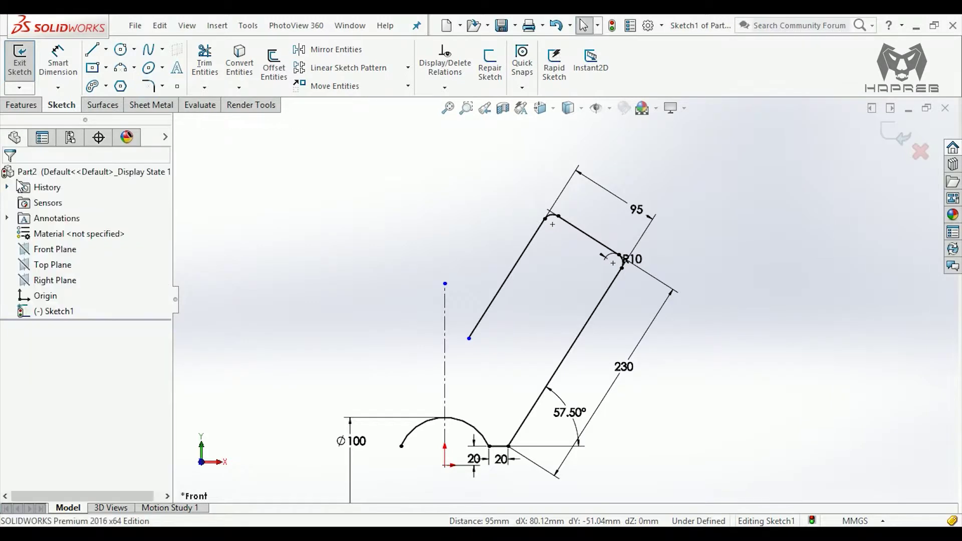
- Mirror the filleted right arm, its 230 mm line and the base stub about the vertical centerline
left_click(315, 60)
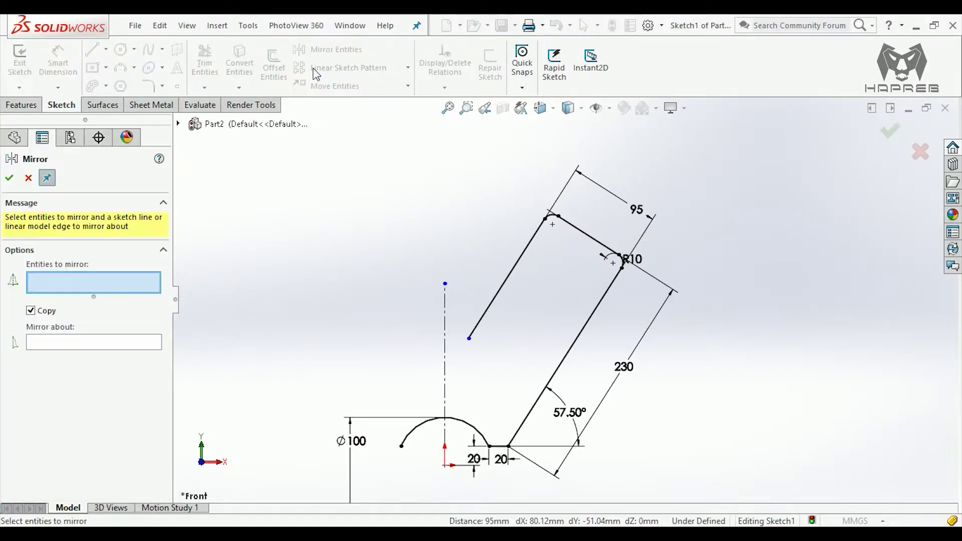
left_click_drag(432, 161, 707, 386)
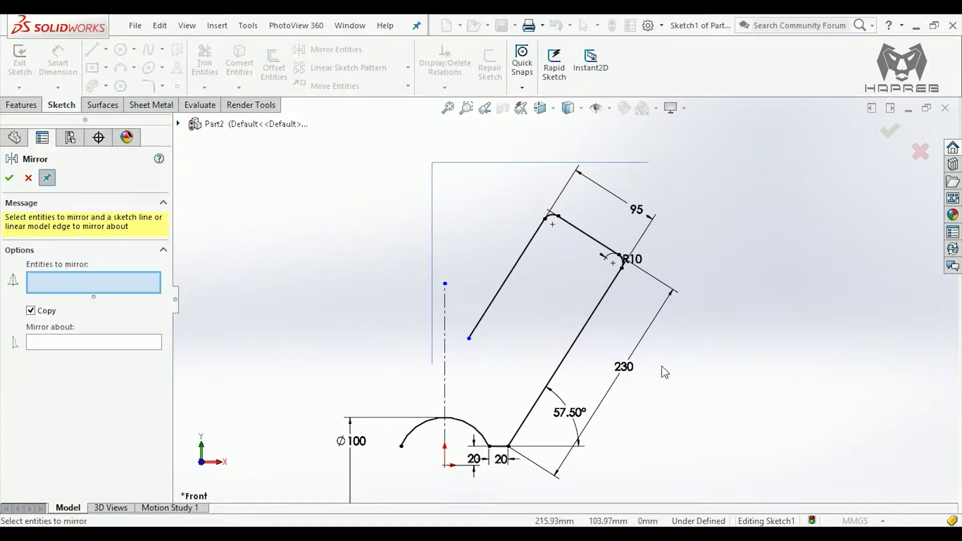
left_click_drag(656, 324, 568, 271)
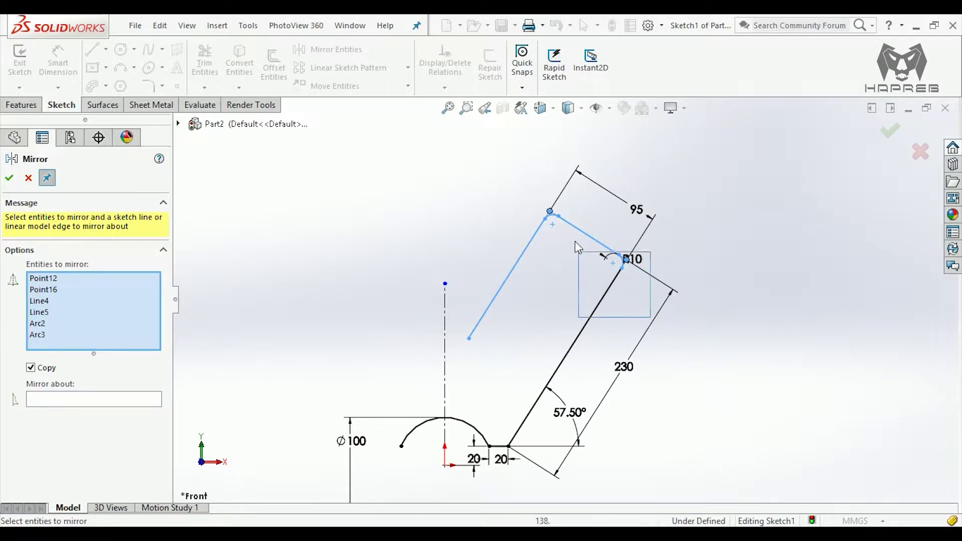
left_click(496, 450)
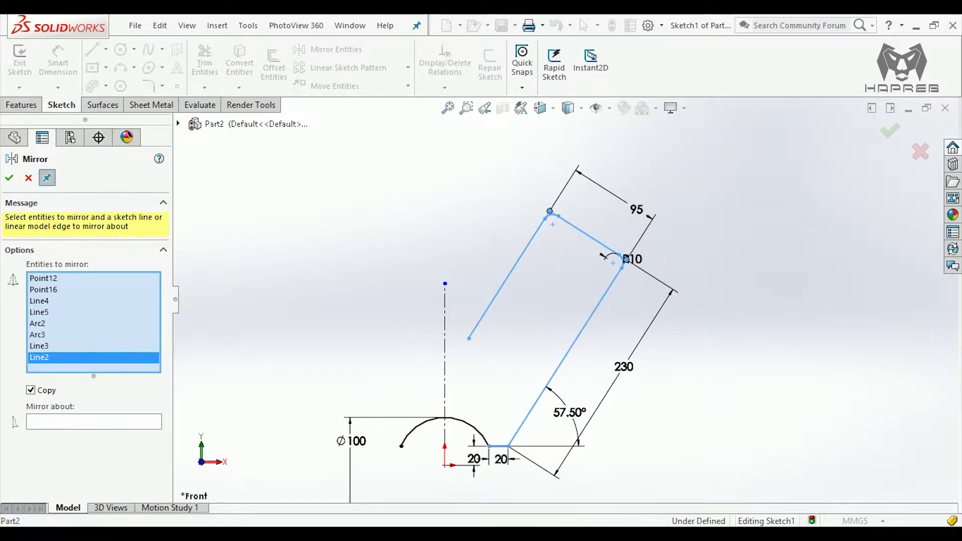
left_click(109, 425)
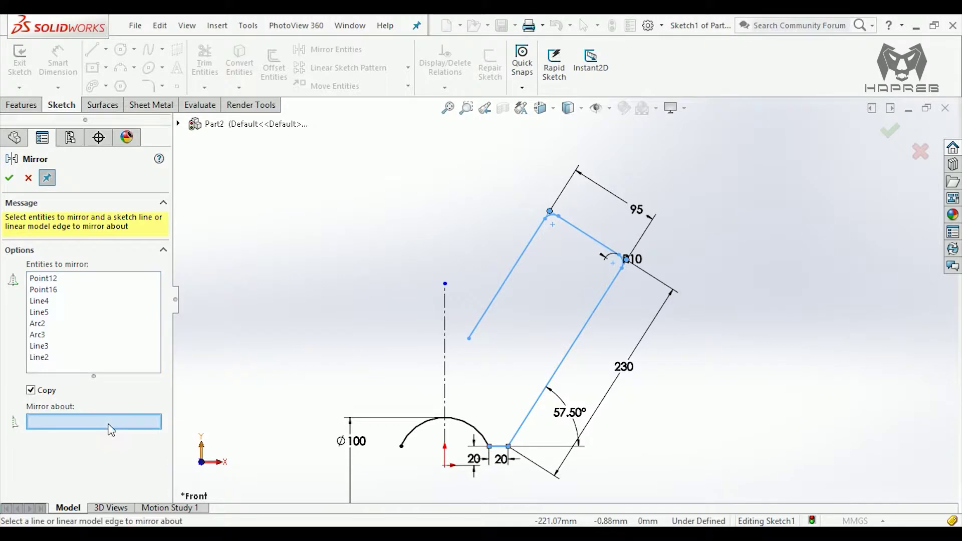
left_click(445, 376)
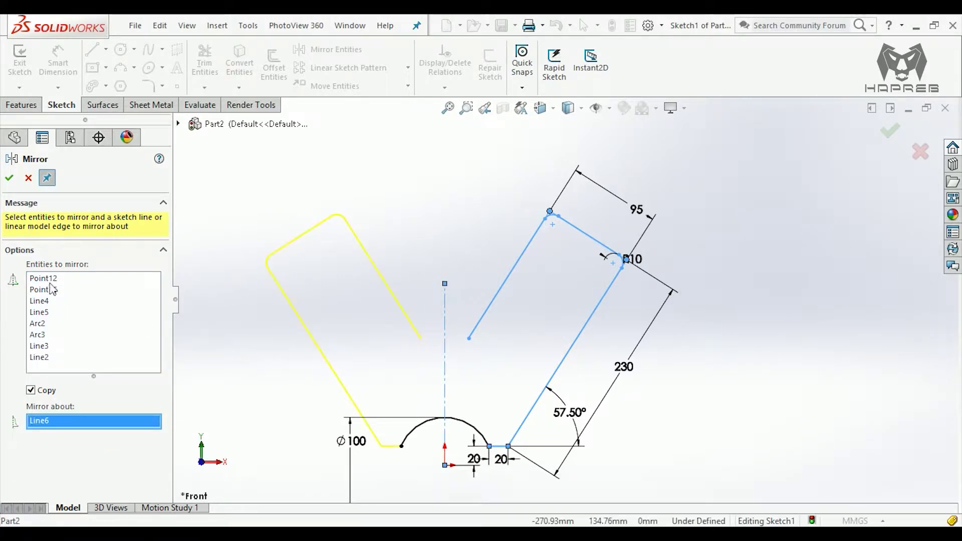
left_click(10, 178)
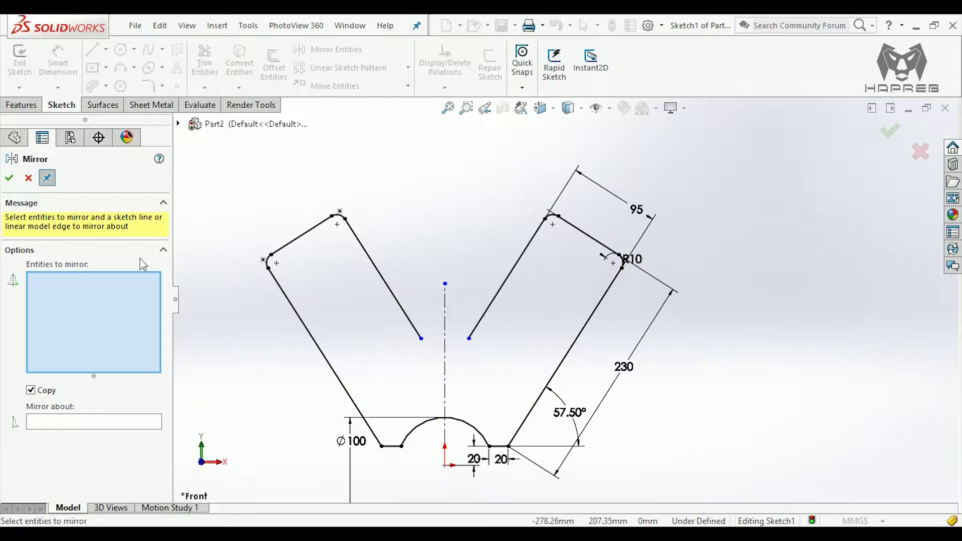
left_click(9, 177)
scroll(439, 356, "down", 2)
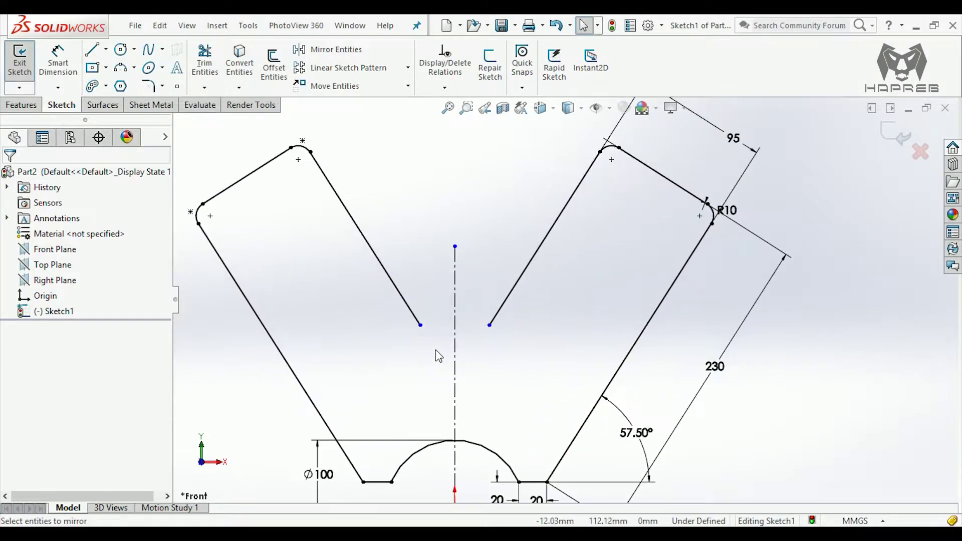
- Draw a tangent arc connecting the inner ends of the two arms
left_click(92, 47)
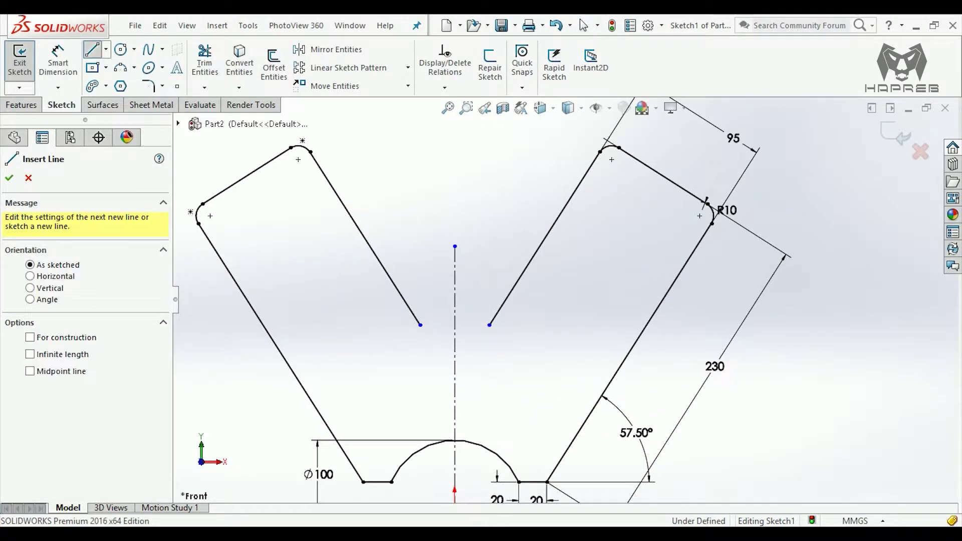
left_click(490, 326)
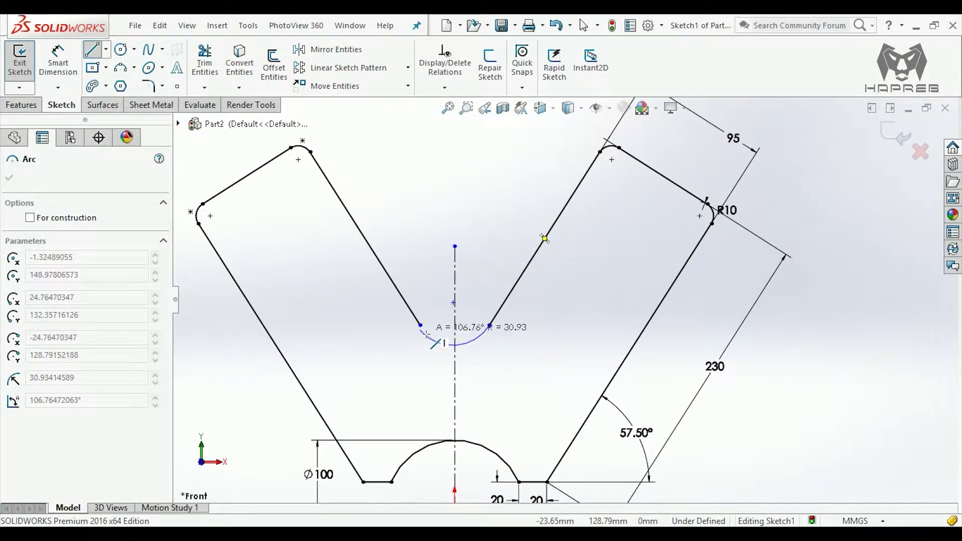
left_click(421, 326)
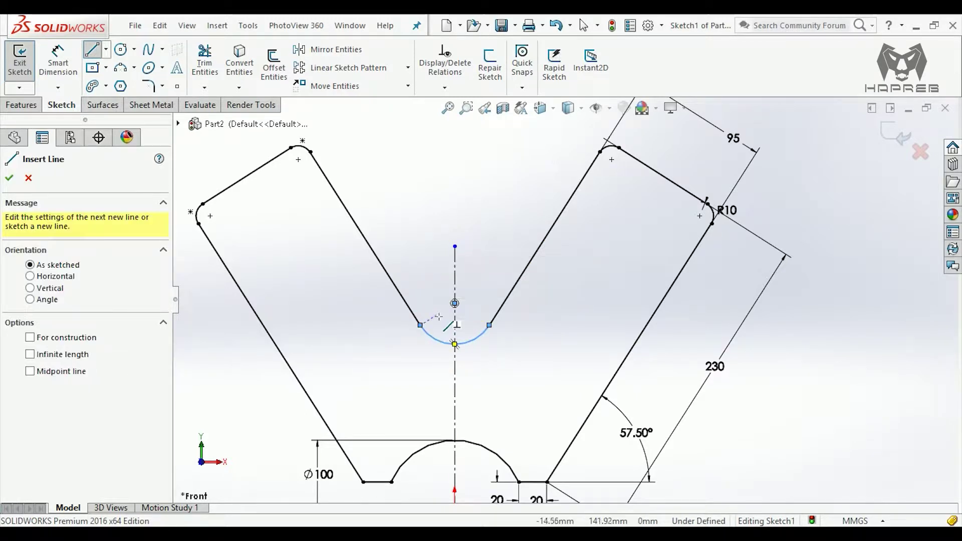
key("Escape")
- Set the connecting arc's radius to 20 mm and fit the sketch in view
left_click(57, 62)
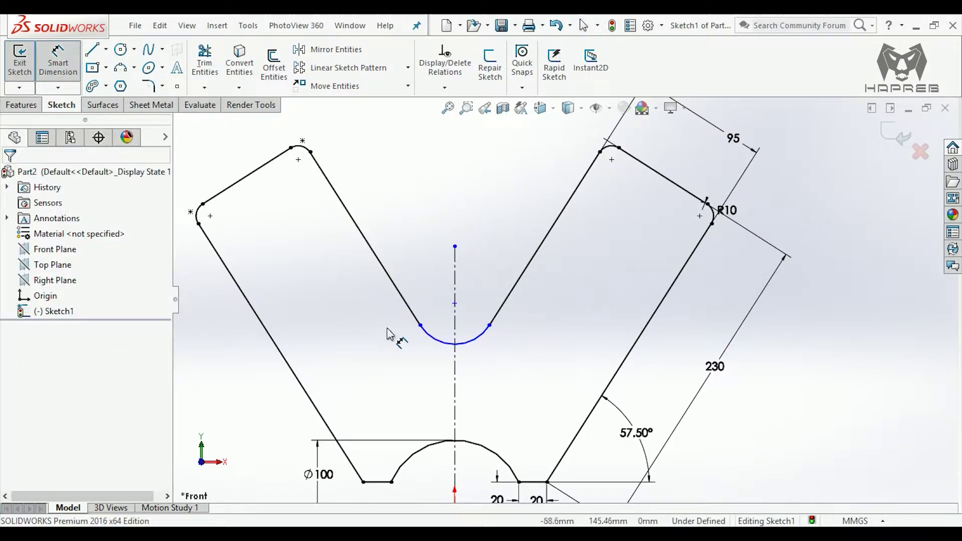
left_click(425, 341)
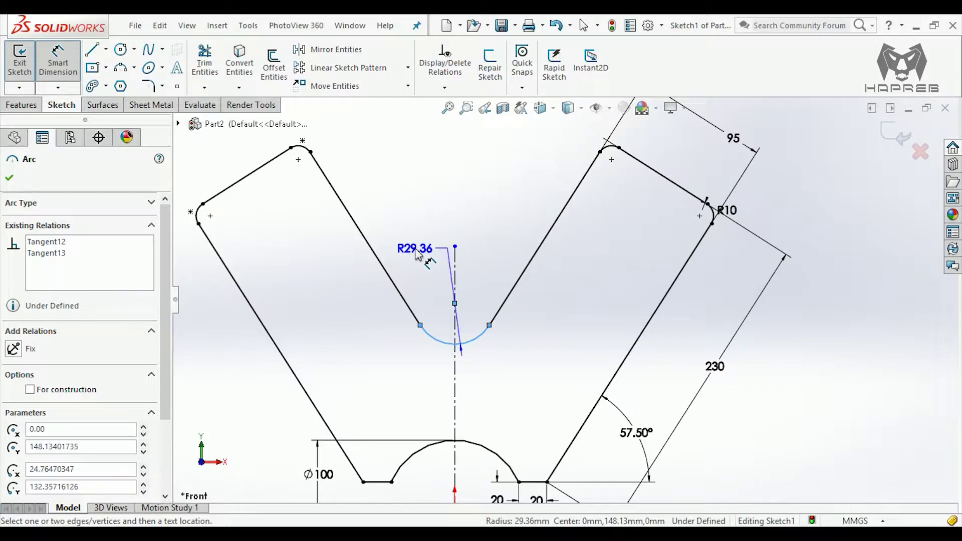
left_click(415, 255)
type("20")
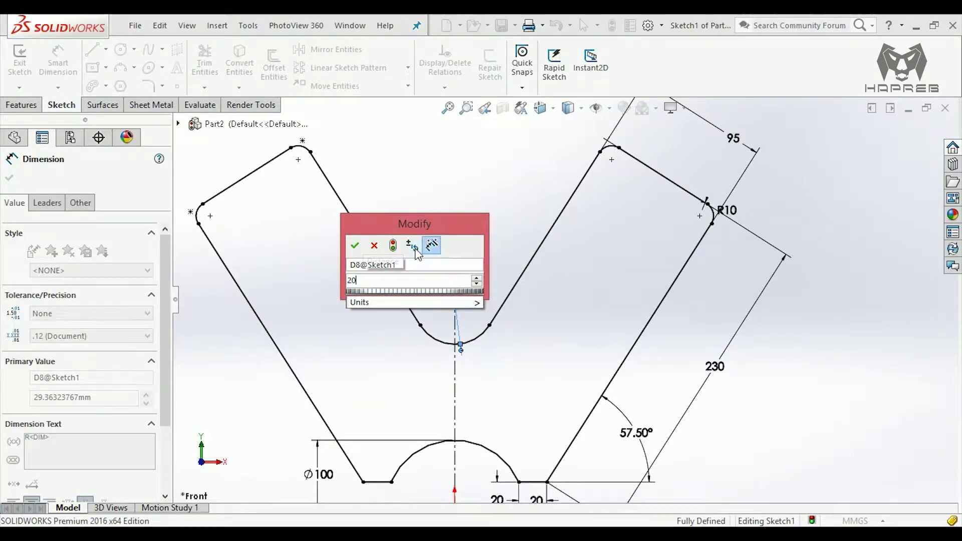
key("Return")
key("f")
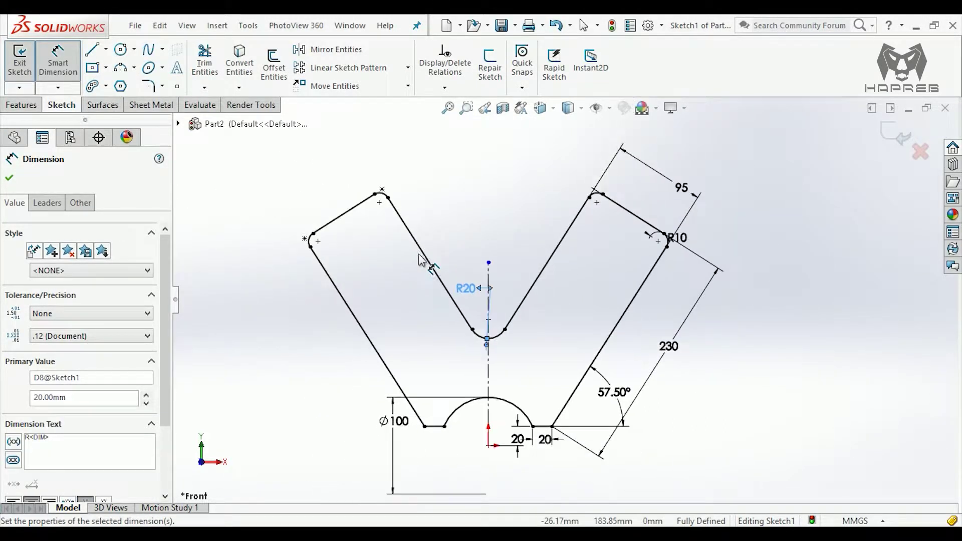
left_click(9, 179)
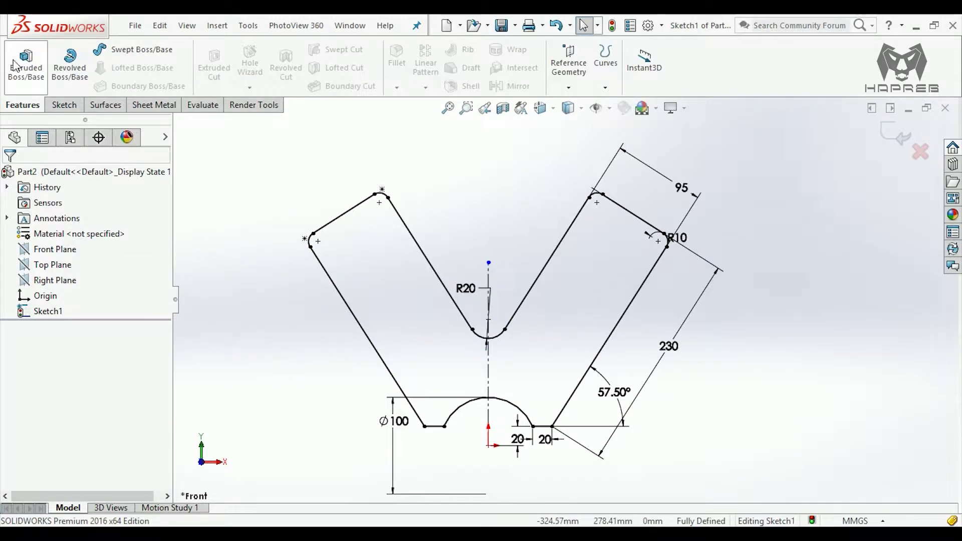
- Extrude the V sketch 10 mm into Boss-Extrude1 and select the plate's front face
left_click(15, 66)
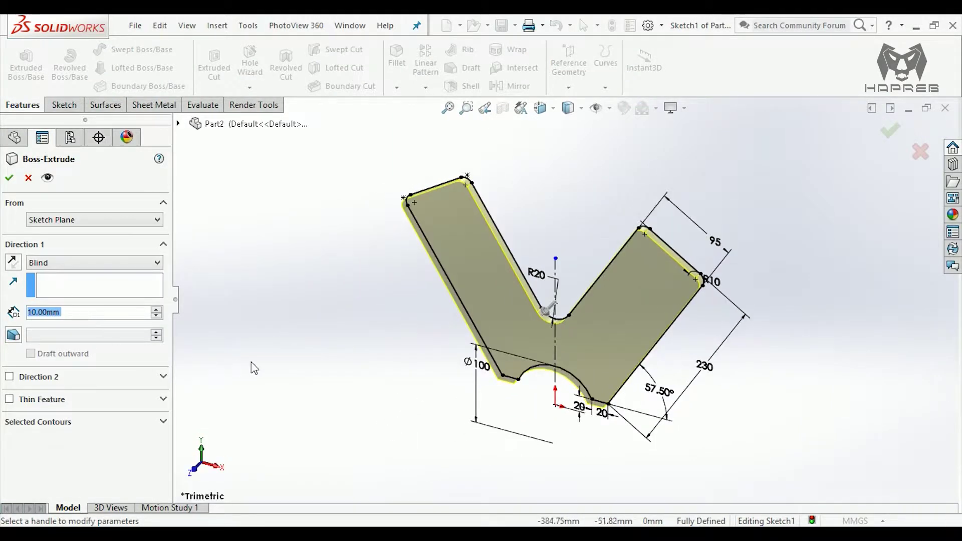
mouse_move(303, 406)
middle_mouse_down()
mouse_move(382, 318)
mouse_move(349, 310)
middle_mouse_up()
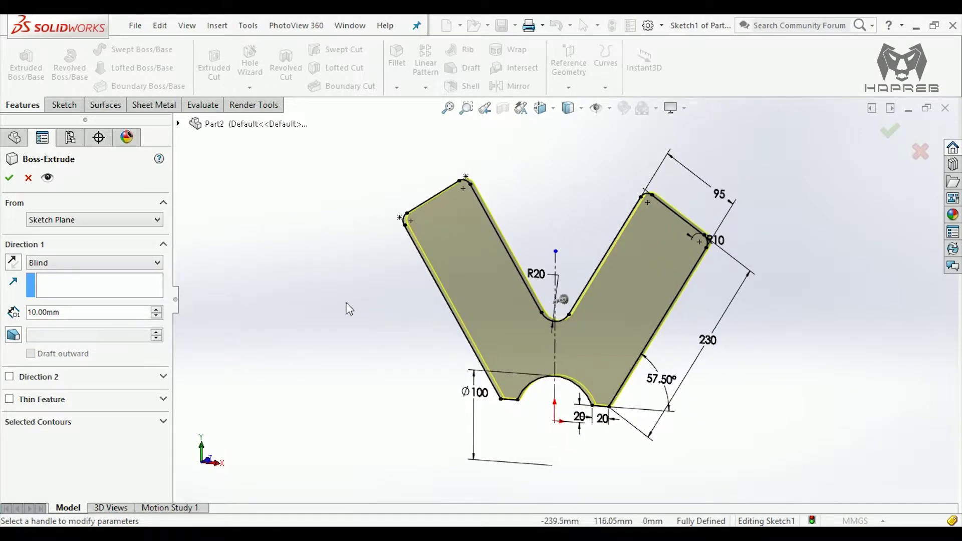
left_click(8, 179)
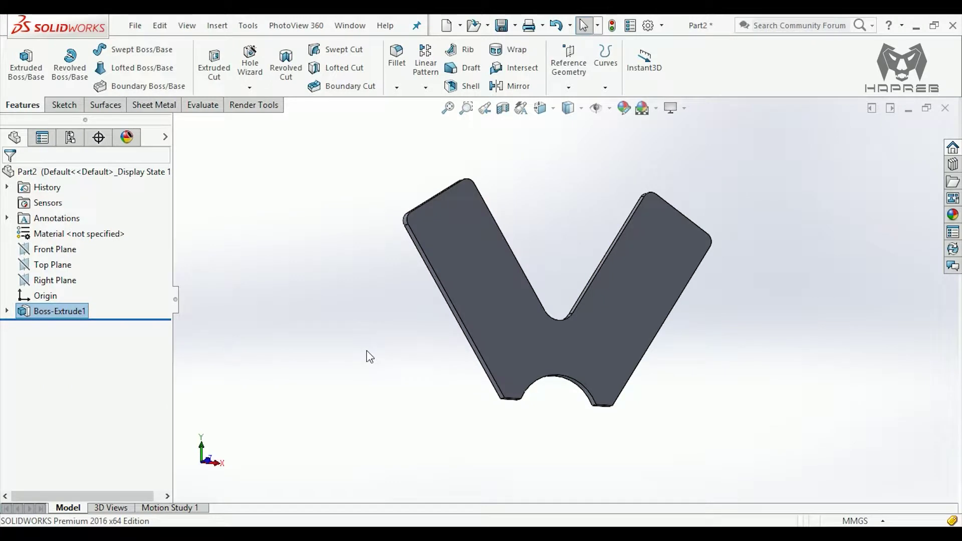
middle_click_drag(339, 389, 386, 419)
left_click(479, 337)
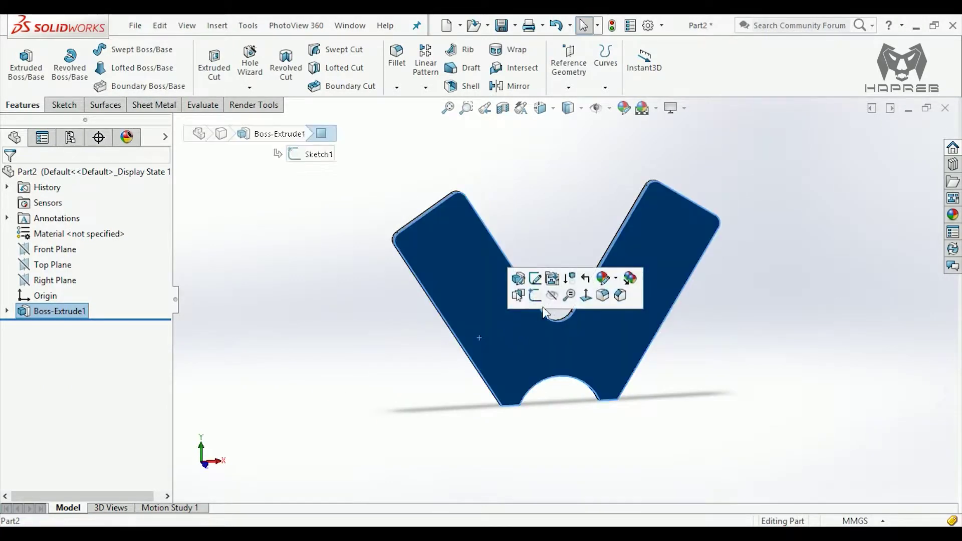
- On the front face, convert both diagonal edges, the bottom flats and the notch arc into sketch geometry
left_click(539, 298)
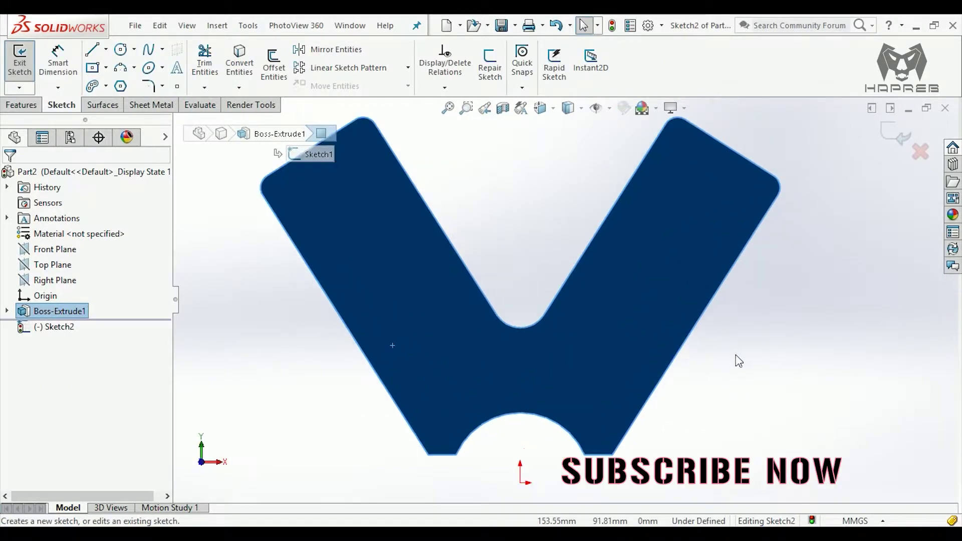
left_click(539, 250)
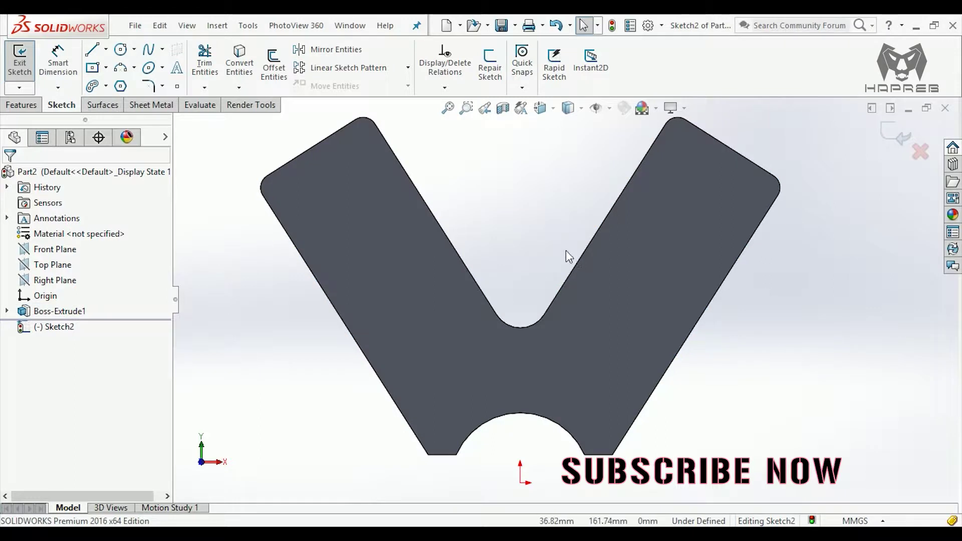
key("c")
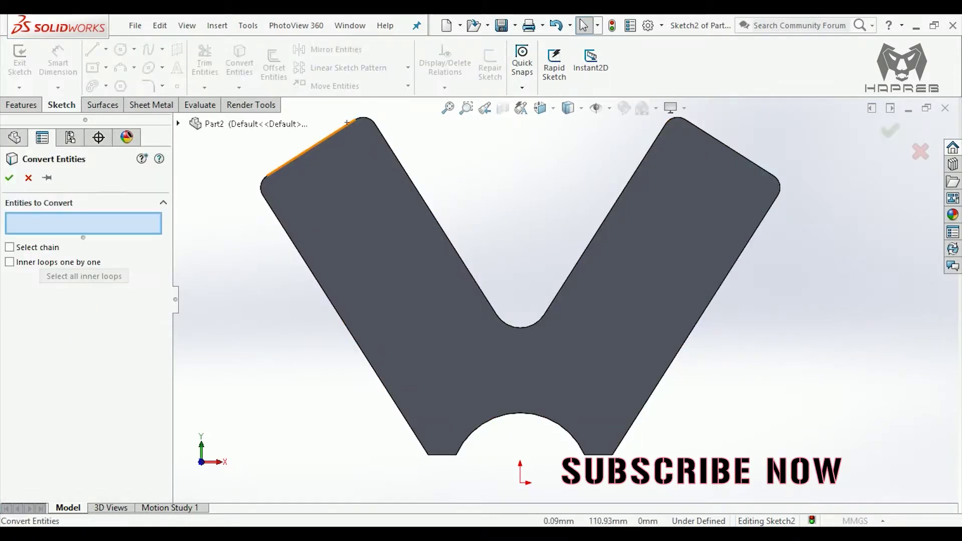
left_click(634, 424)
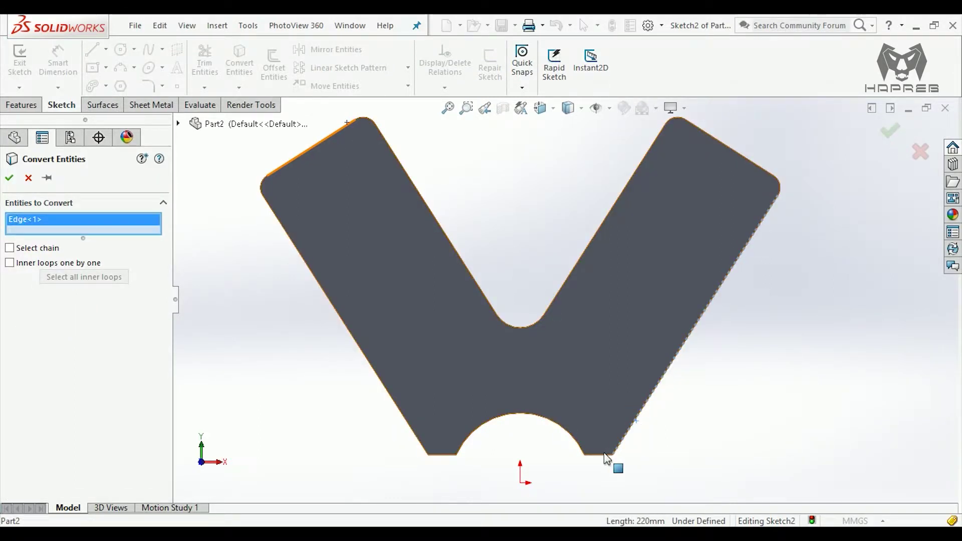
left_click(603, 456)
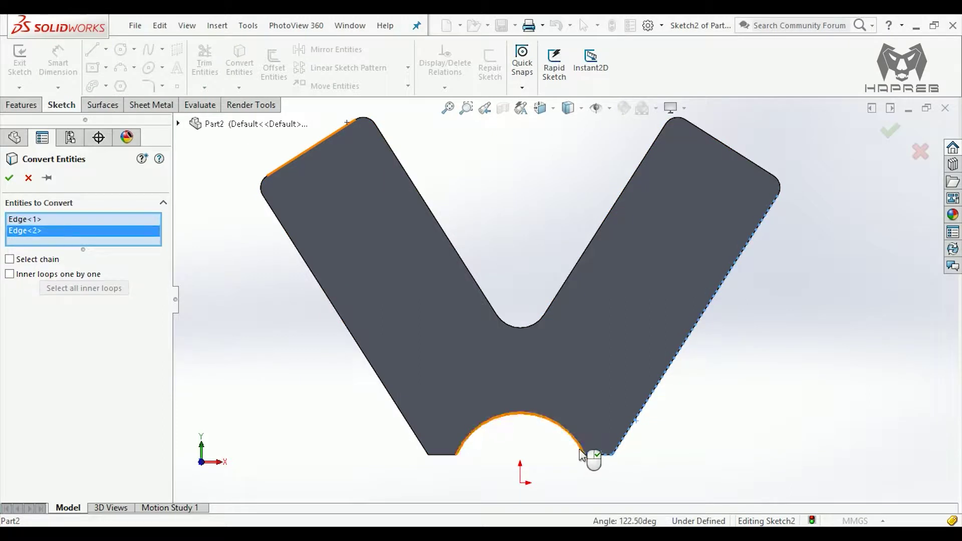
left_click(441, 455)
left_click(425, 447)
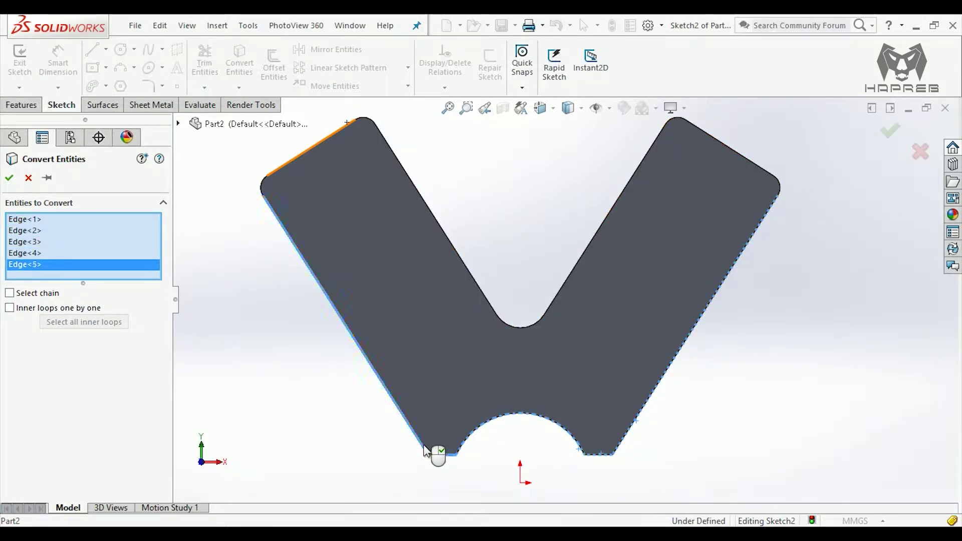
left_click(9, 181)
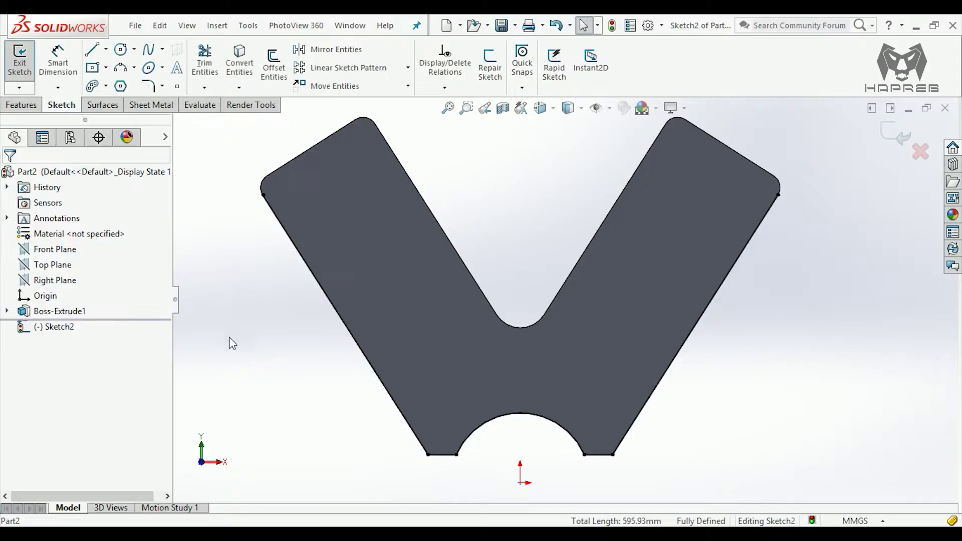
- Offset the converted side and bottom outline chain 5 mm inward
left_click(271, 64)
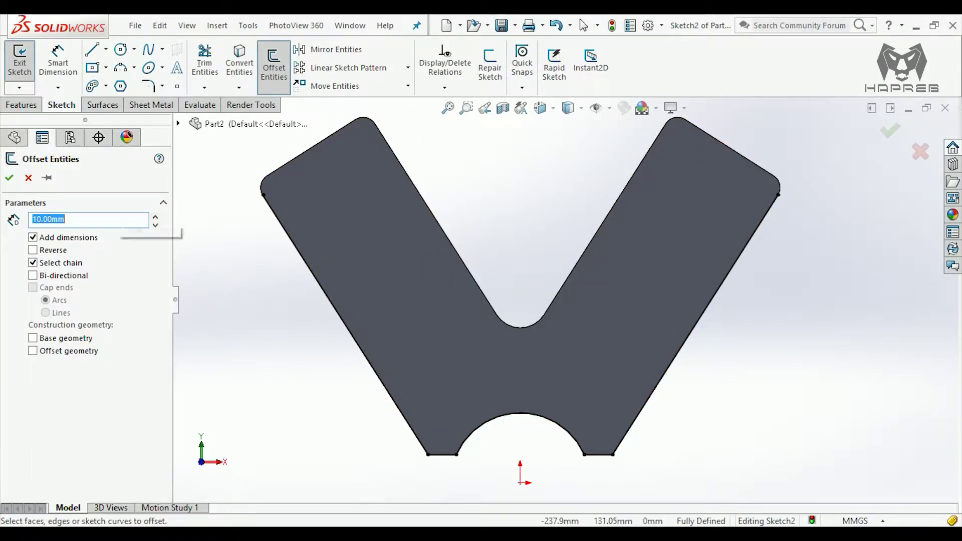
type("5")
key("Return")
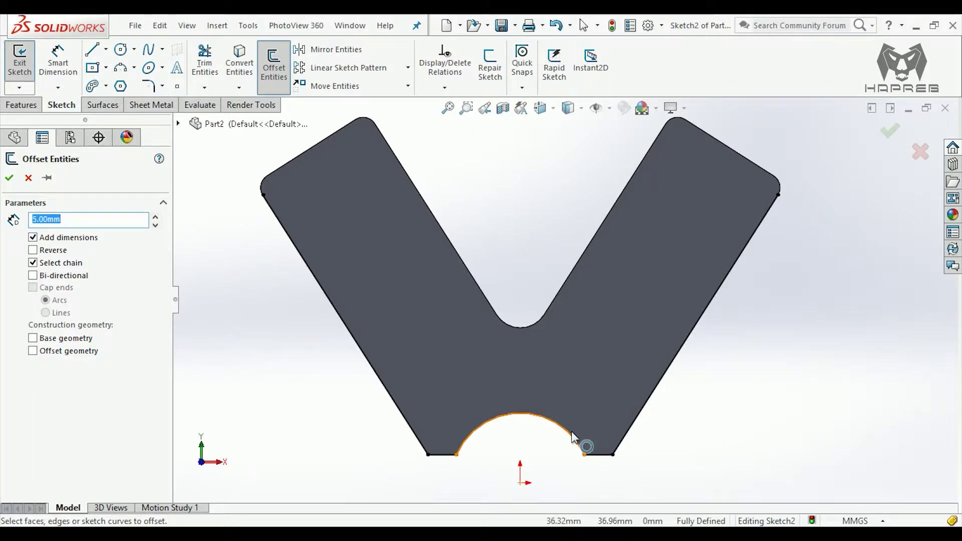
left_click(572, 444)
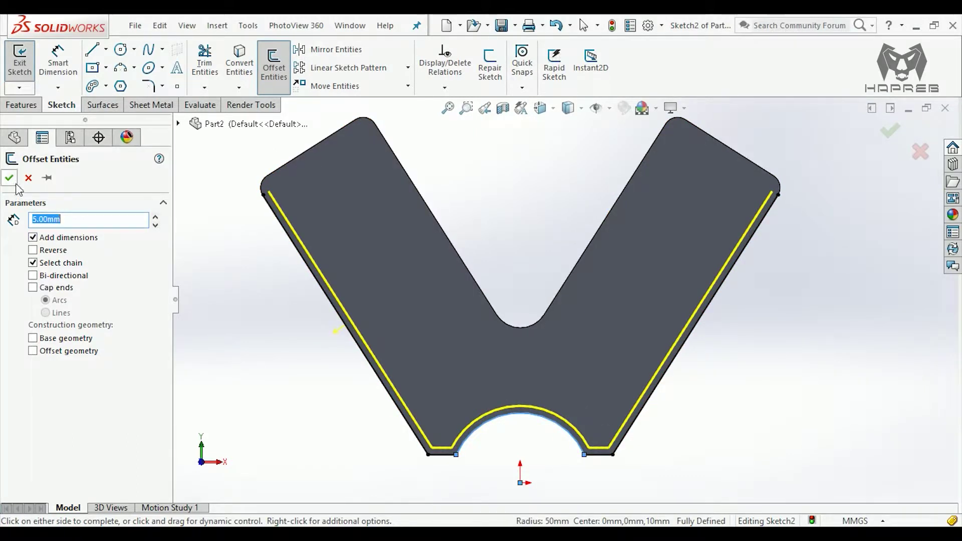
left_click(10, 178)
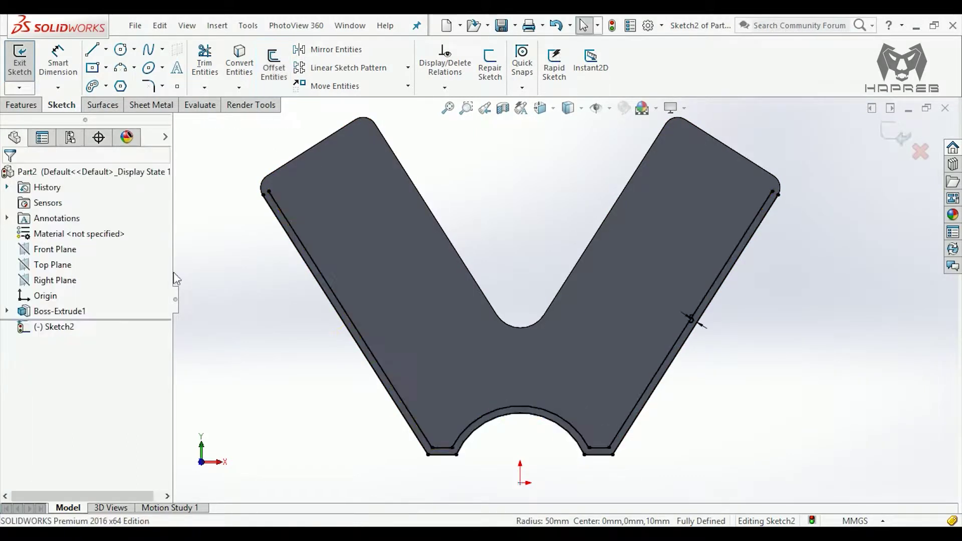
- Extend the lower-left and lower-right short lines to meet the arc
left_click(530, 412)
left_click(537, 447)
scroll(490, 389, "down", 3)
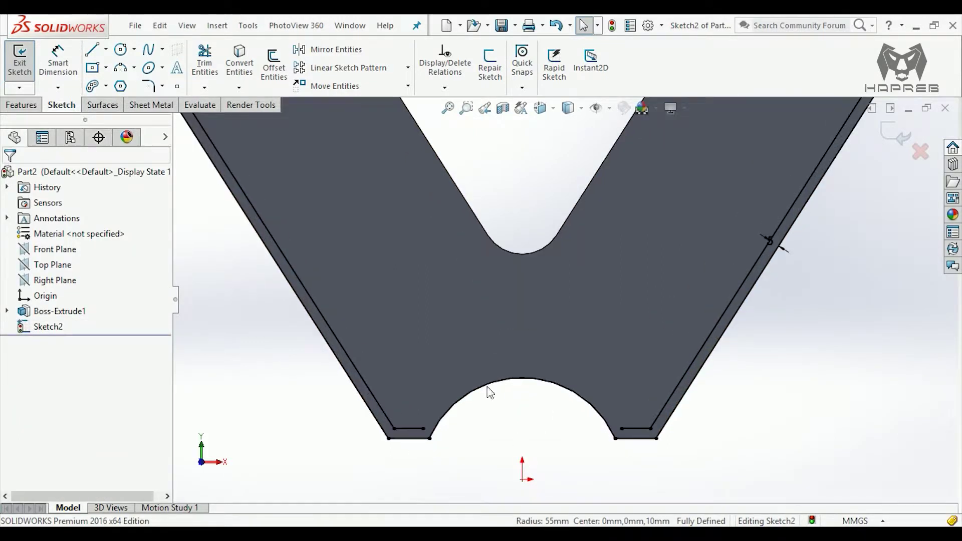
left_click(204, 88)
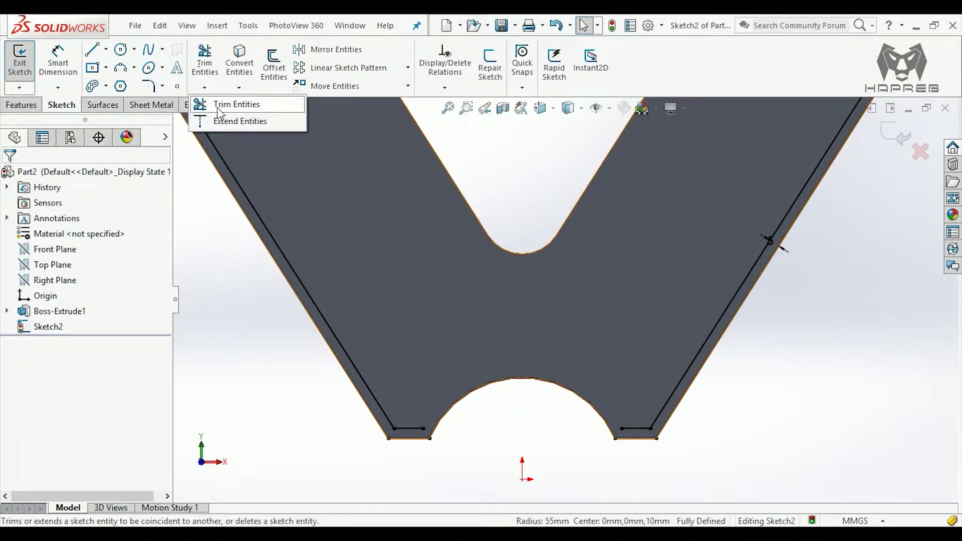
left_click(220, 120)
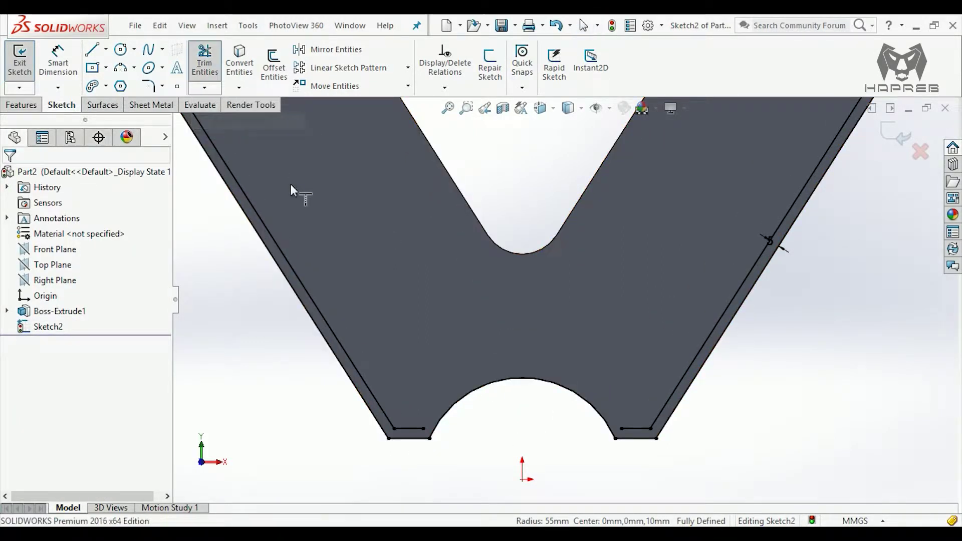
left_click(411, 428)
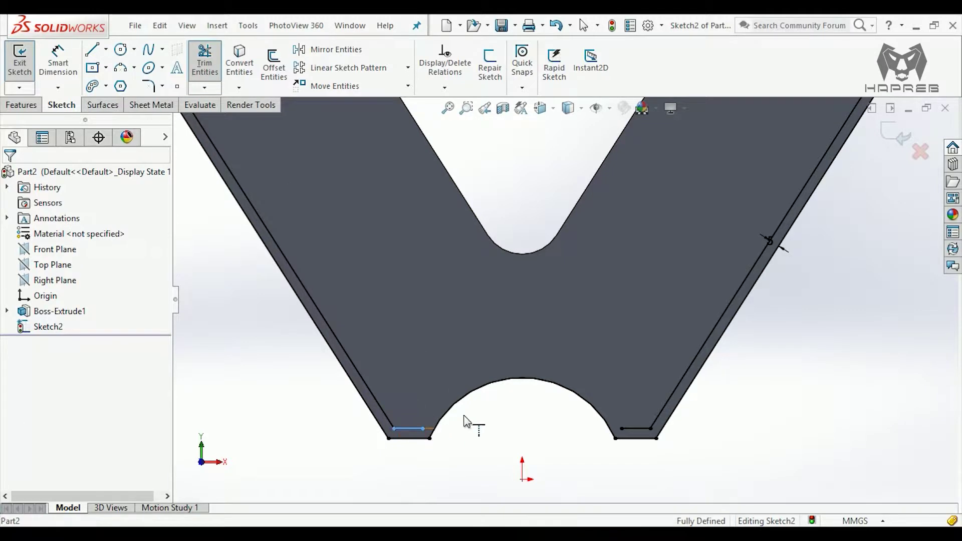
left_click(634, 432)
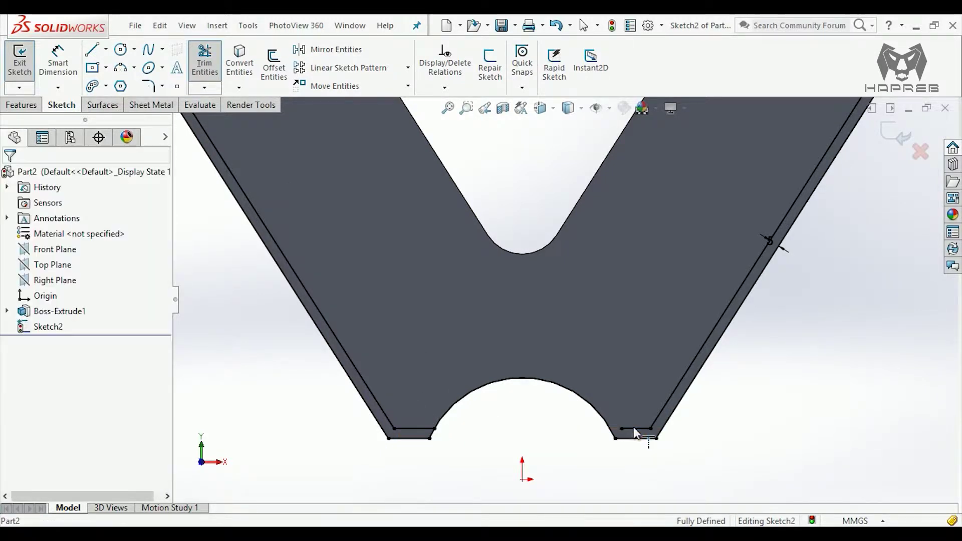
- Trim away the excess part of the lower arc and close Trim
left_click(204, 88)
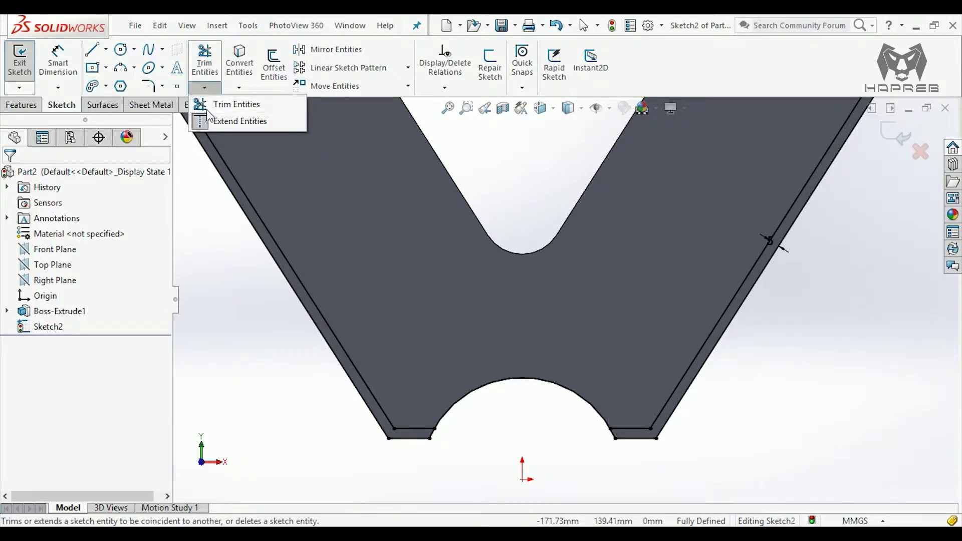
left_click(208, 110)
left_click_drag(498, 343, 510, 426)
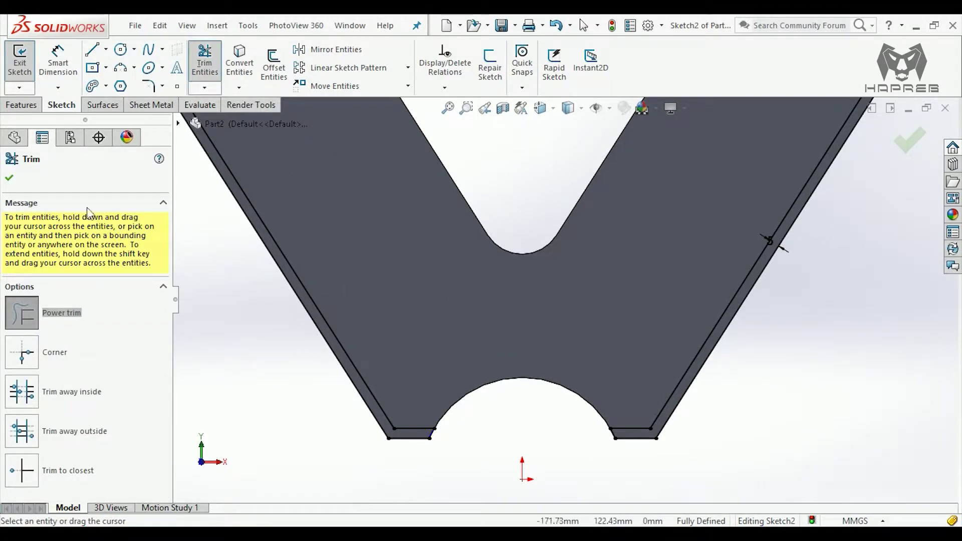
left_click(11, 179)
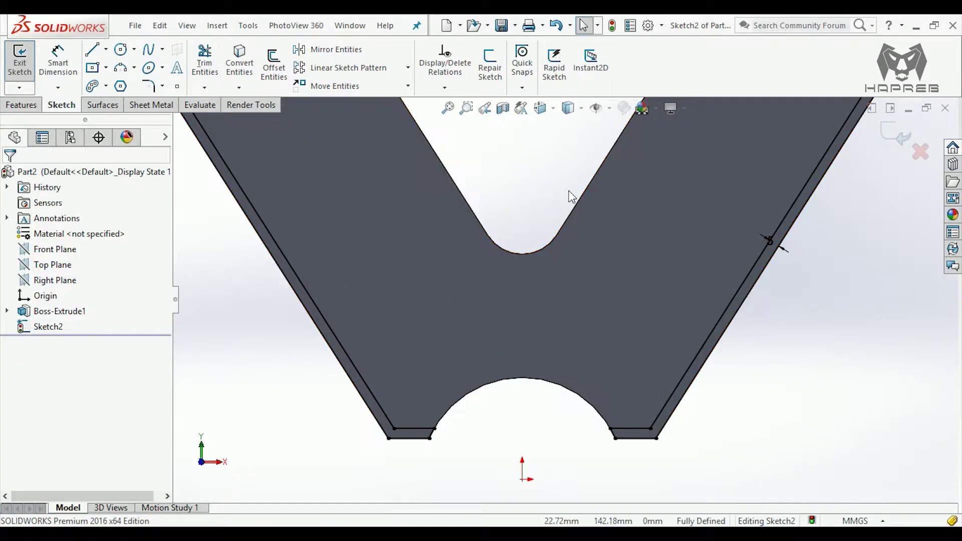
scroll(438, 378, "down", 3)
- Draw a short closing line at the right arm's top corner from offset line to outer edge
scroll(712, 200, "down", 3)
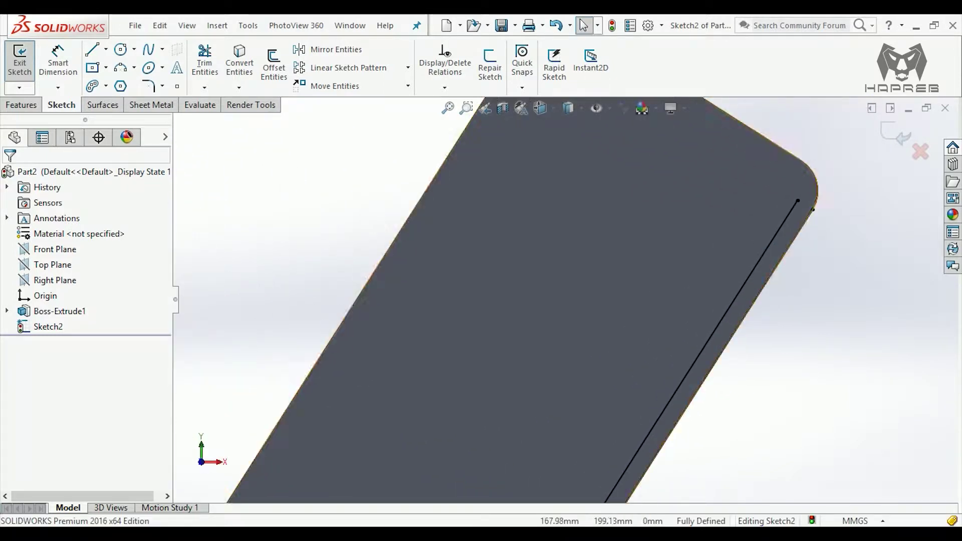
scroll(712, 201, "up", 2)
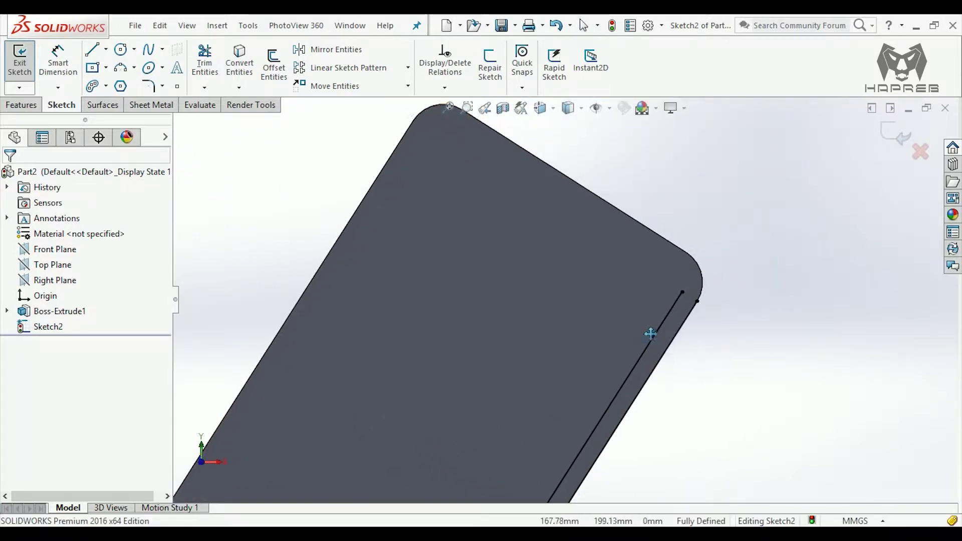
left_click(106, 52)
left_click(110, 67)
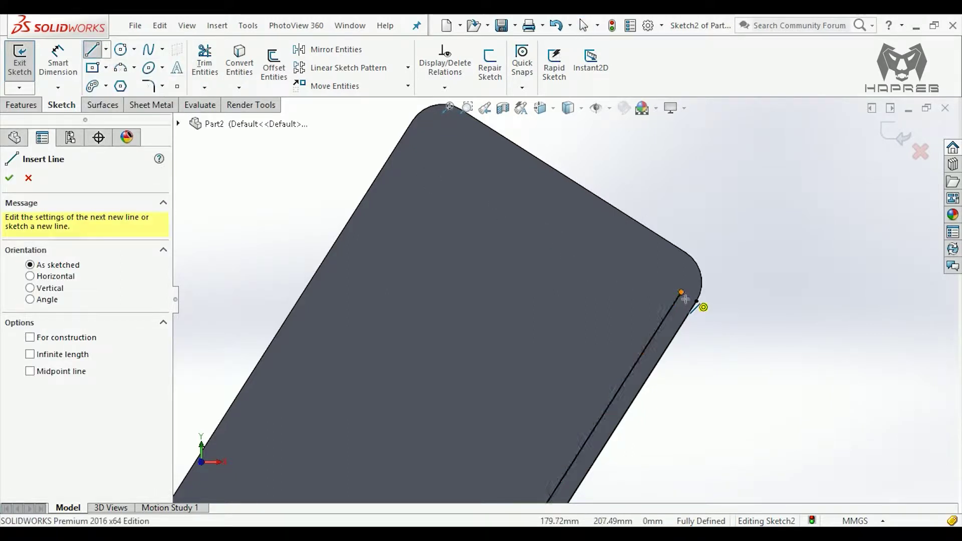
left_click(685, 297)
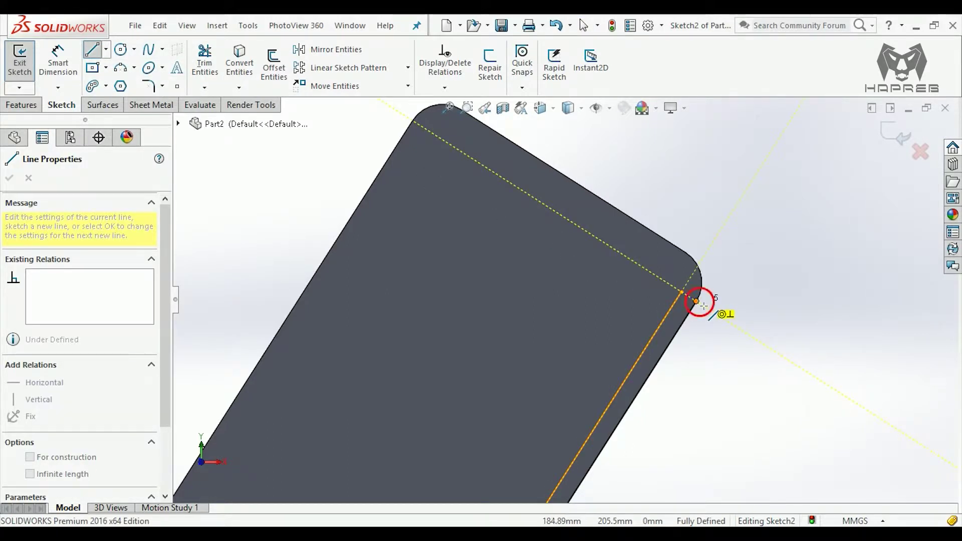
left_click(697, 301)
key("Escape")
key("Escape")
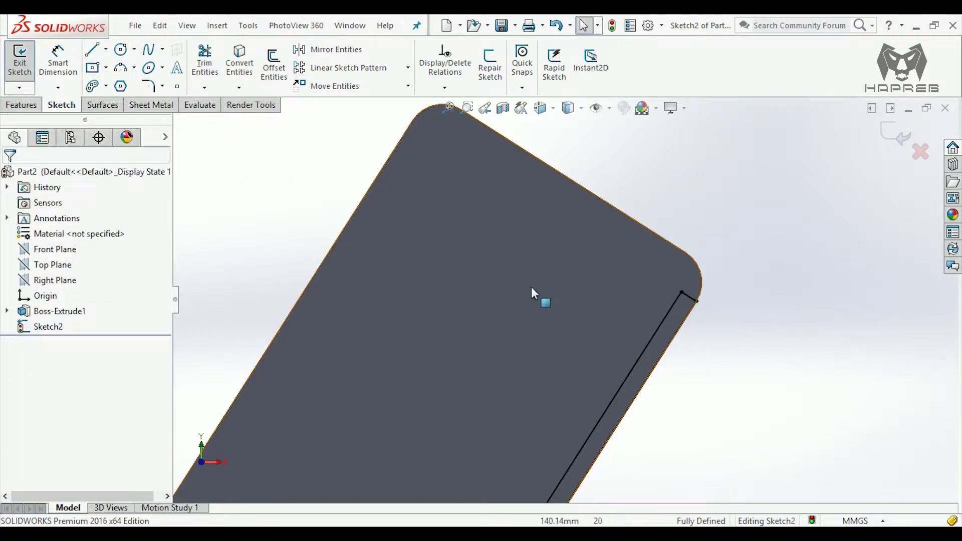
- Draw a matching short closing line at the left arm's top corner
mouse_move(380, 269)
middle_mouse_down("ctrl")
mouse_move(709, 269)
mouse_move(366, 243)
mouse_move(787, 274)
middle_mouse_up("ctrl")
left_click_drag(787, 274, 853, 251)
left_click(584, 25)
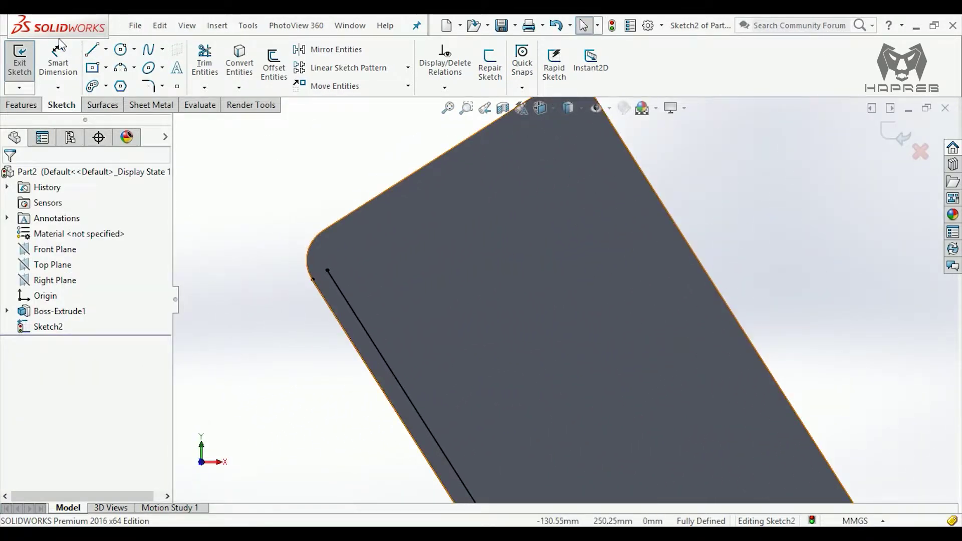
left_click(92, 51)
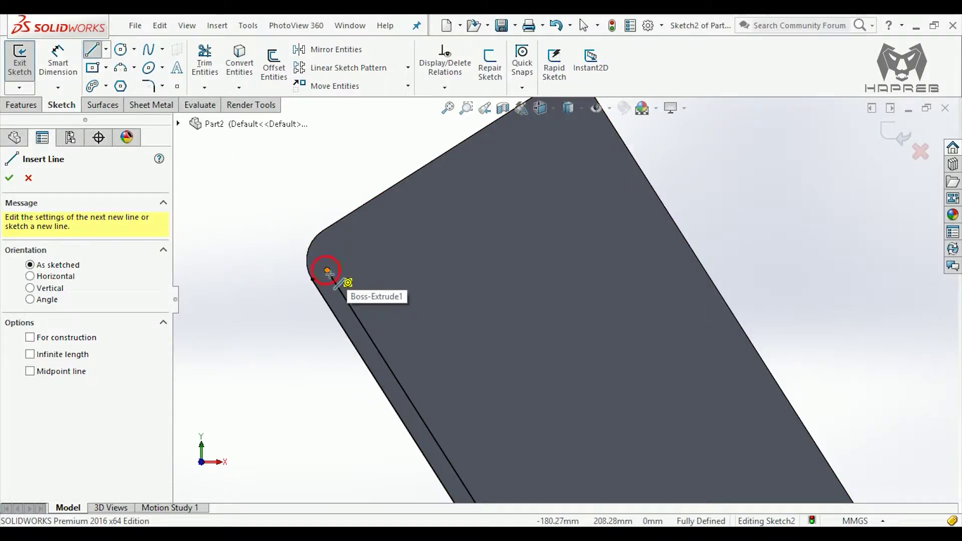
left_click(320, 279)
left_click(329, 270)
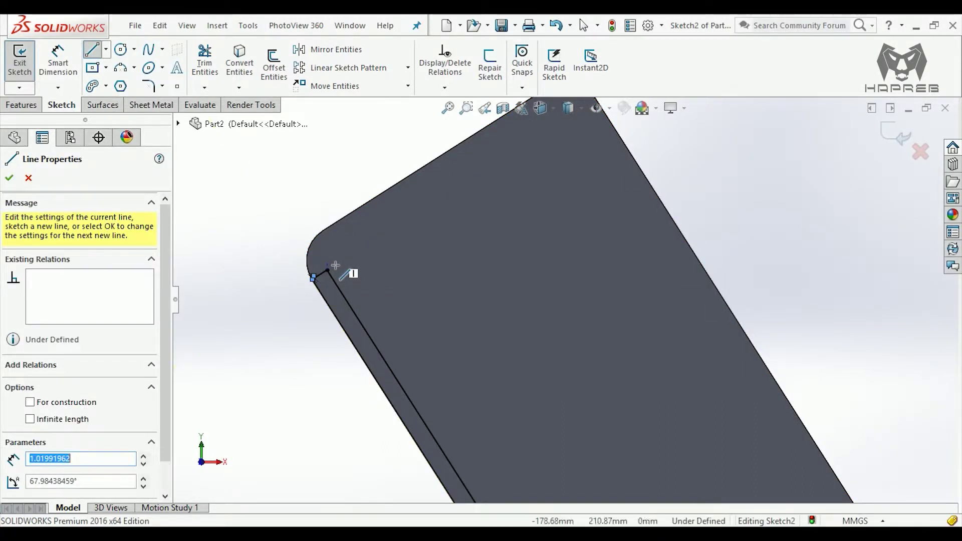
key("Escape")
- Zoom and orbit to inspect the 1.02 mm closing lines, then view the part straight on
scroll(318, 251, "down", 3)
scroll(305, 250, "down", 3)
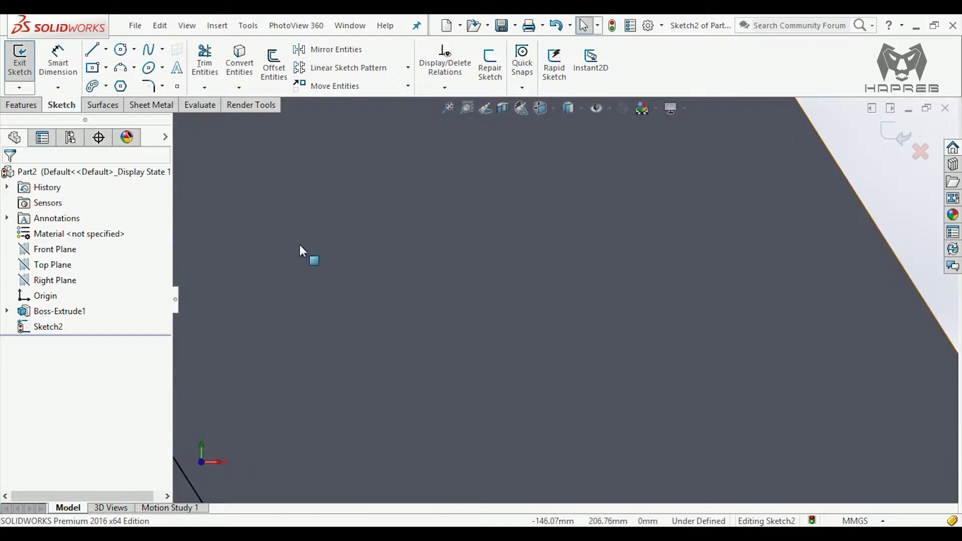
scroll(301, 250, "up", 3)
scroll(576, 281, "up", 2)
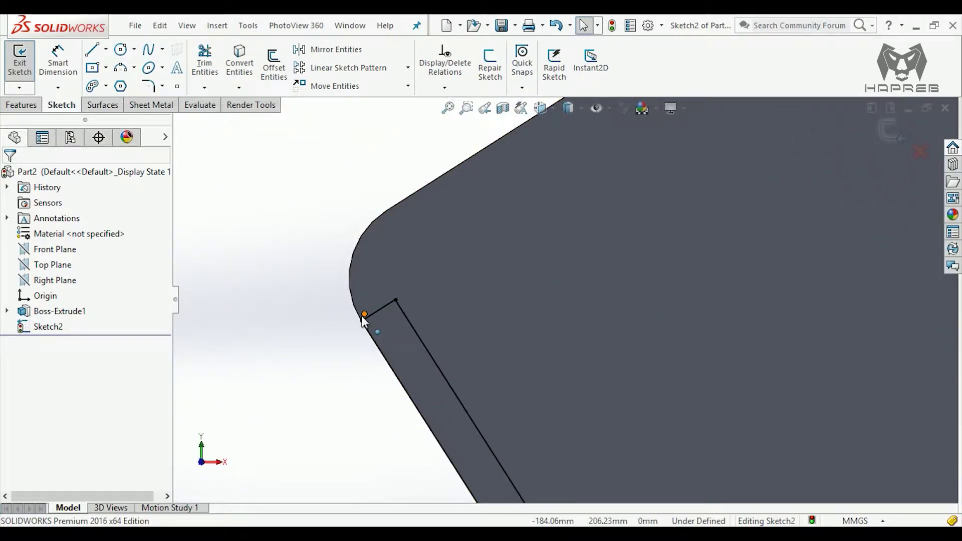
scroll(364, 319, "down", 2)
scroll(363, 319, "down", 1)
scroll(356, 321, "up", 3)
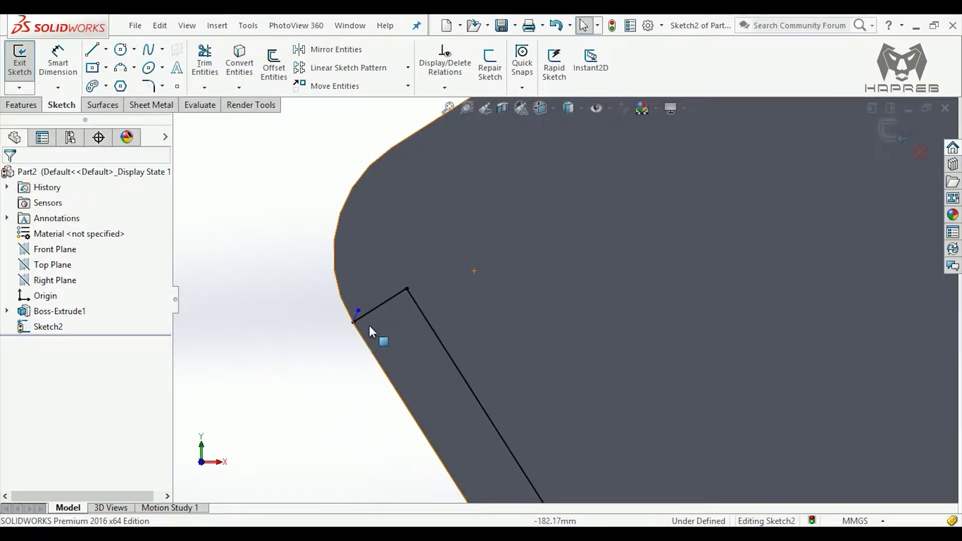
left_click(355, 320)
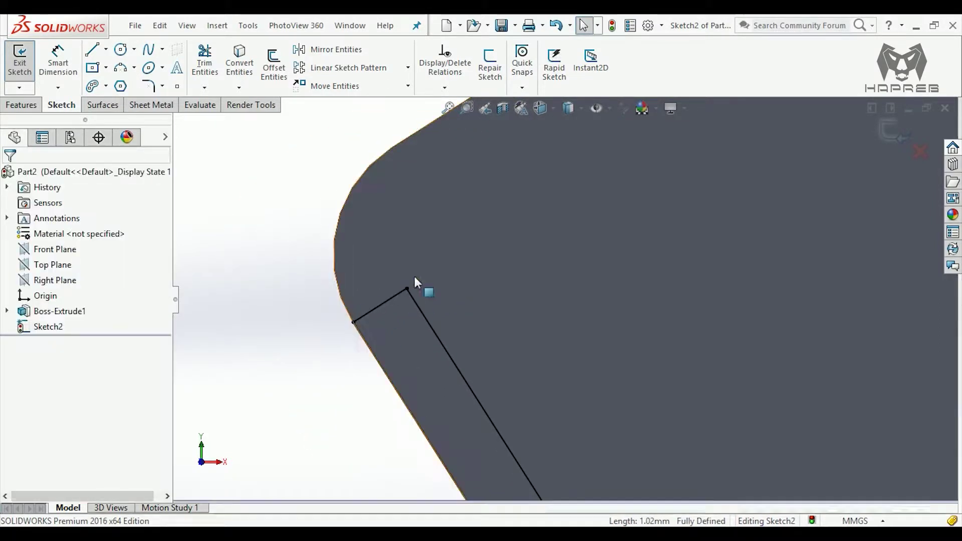
middle_click_drag(422, 282, 424, 327)
key("ctrl+8")
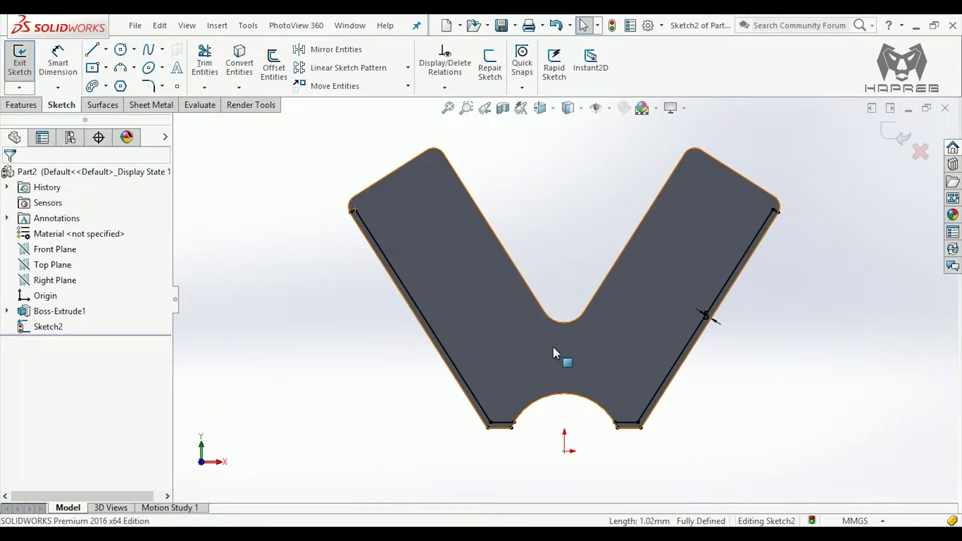
- Extrude the rim strips 20 mm Blind into side walls as Boss-Extrude2
scroll(596, 442, "down", 1)
scroll(596, 431, "down", 1)
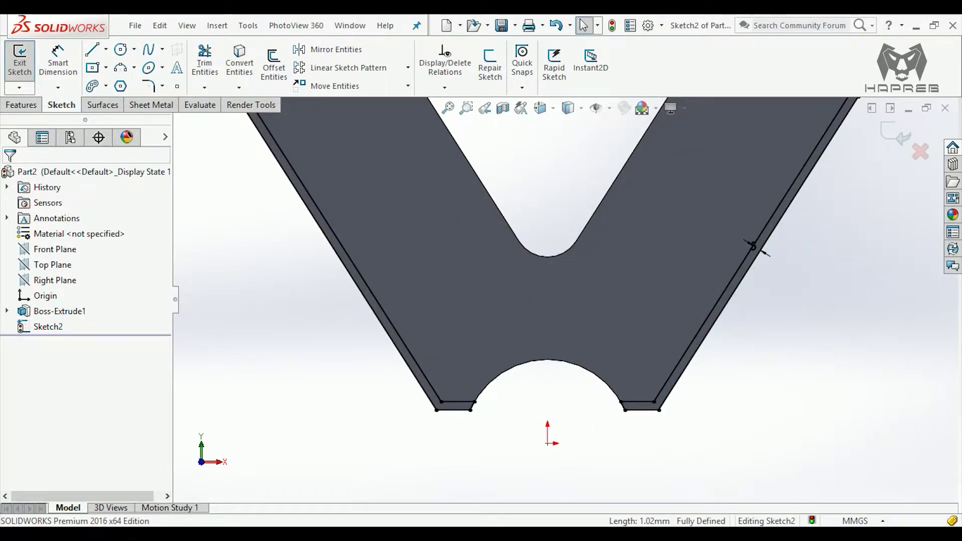
left_click(8, 106)
left_click(23, 63)
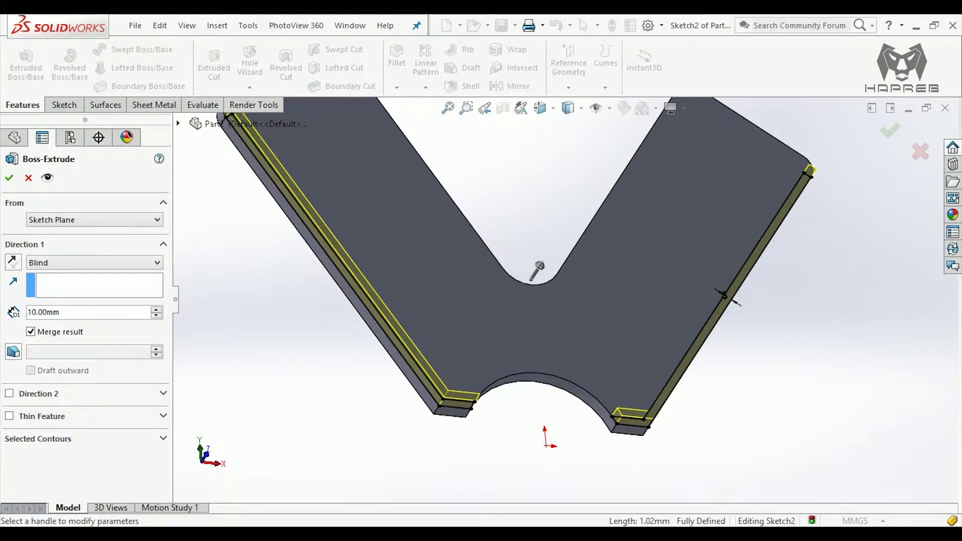
type("20")
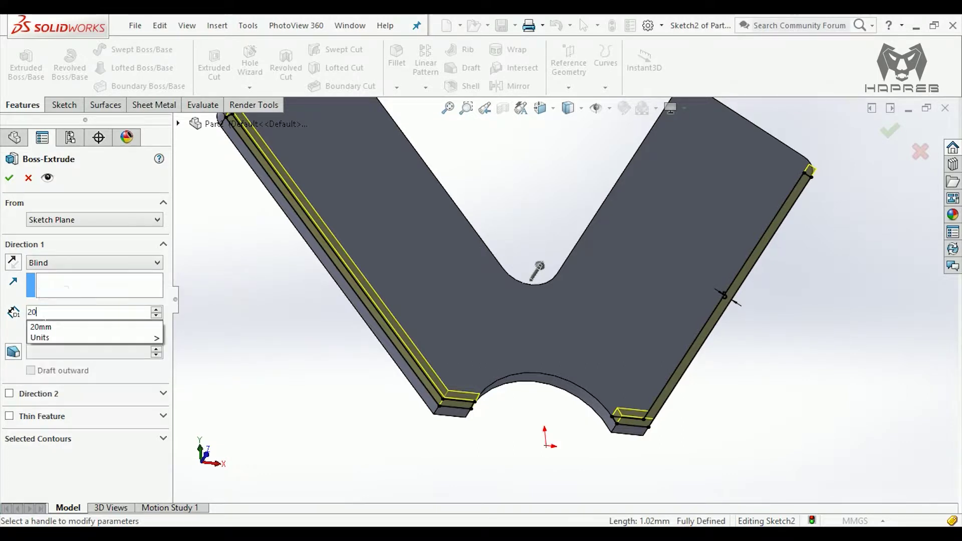
key("Return")
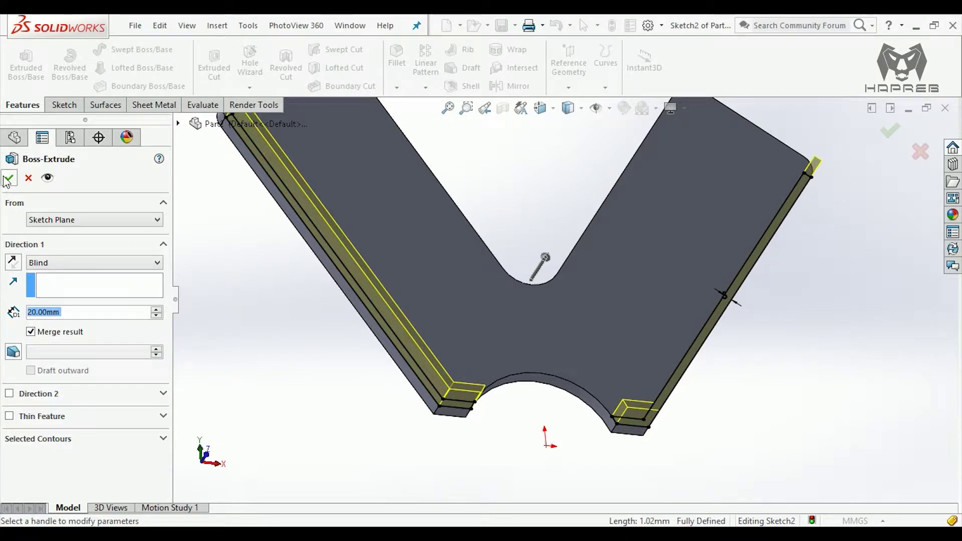
left_click(8, 178)
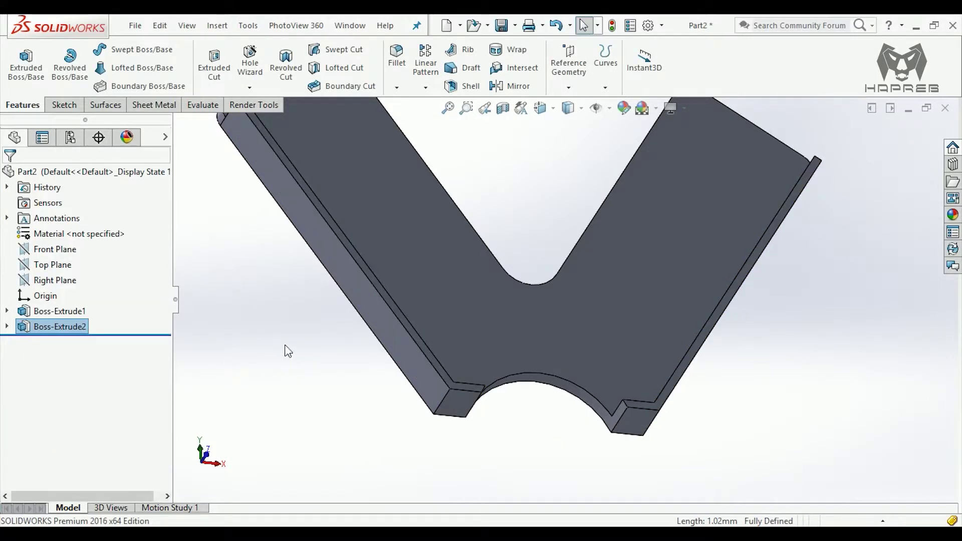
- Open a new sketch, Sketch3, on the V-plate's flat face
mouse_move(288, 351)
middle_mouse_down()
mouse_move(317, 314)
mouse_move(290, 356)
middle_mouse_up()
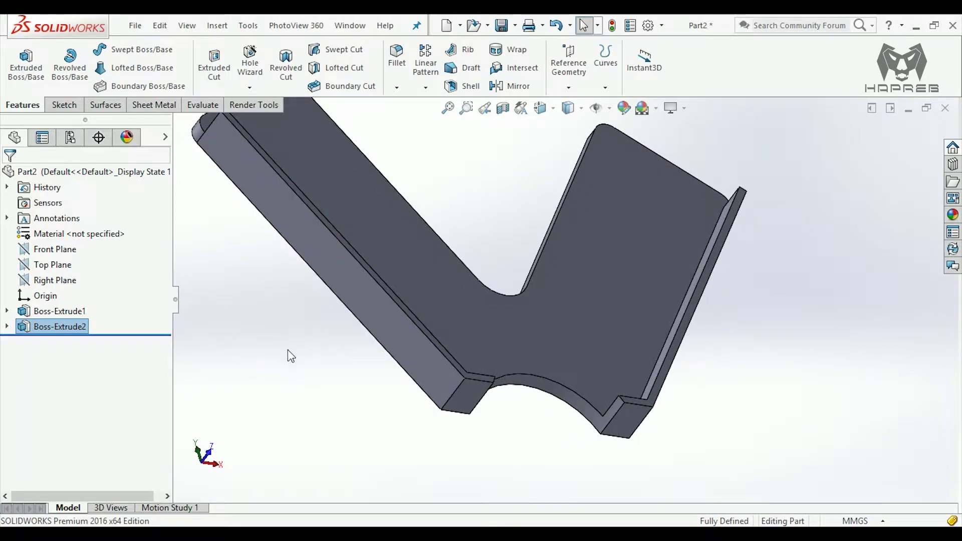
middle_click_drag(343, 394, 357, 382)
left_click(351, 382)
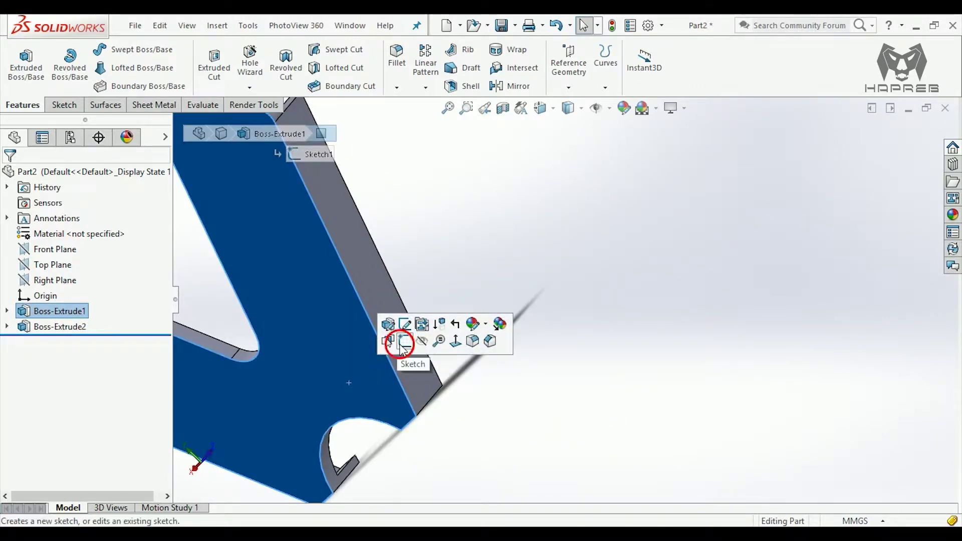
left_click(401, 345)
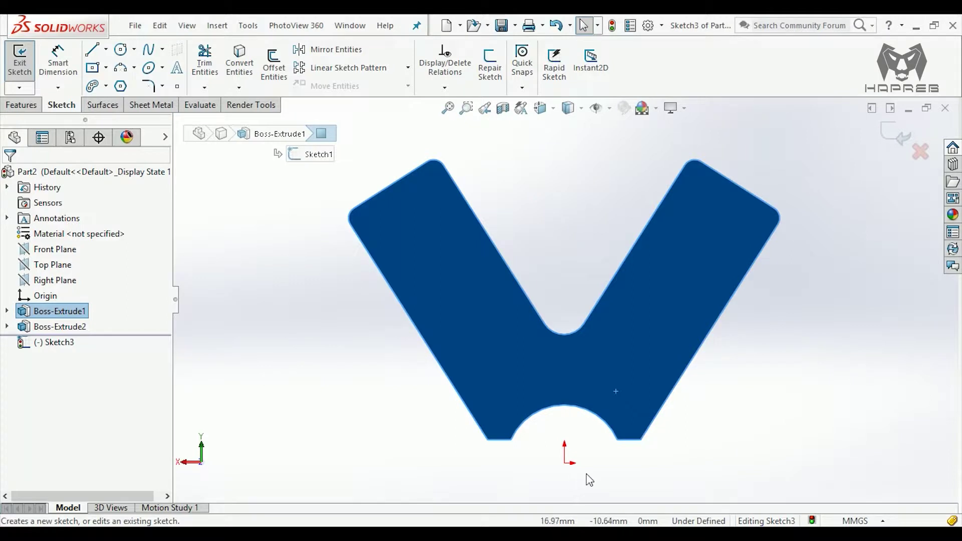
mouse_move(596, 471)
middle_mouse_down("ctrl")
mouse_move(597, 414)
mouse_move(613, 401)
mouse_move(606, 367)
middle_mouse_up("ctrl")
scroll(602, 421, "down", 2)
left_click(703, 372)
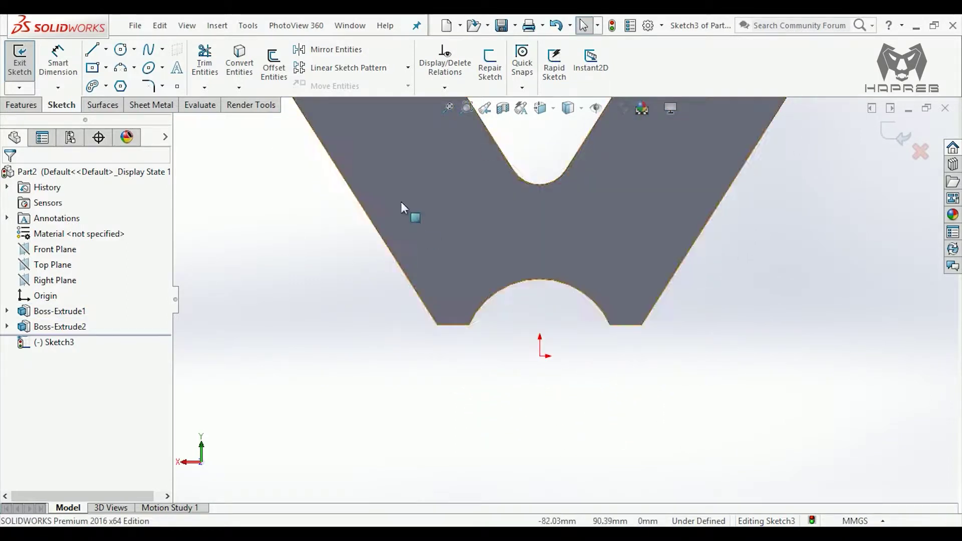
- Draw a Ø140 construction circle centred on the origin
left_click(120, 50)
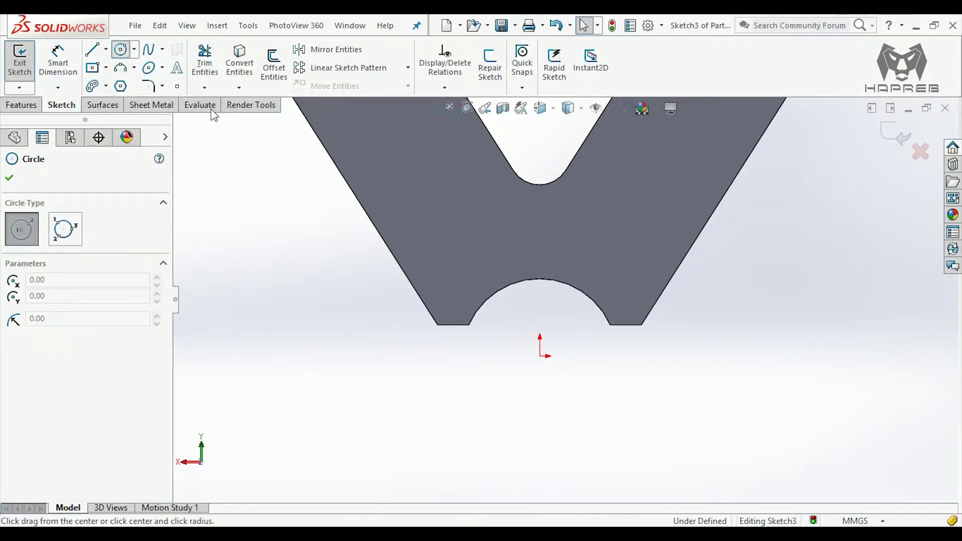
left_click(539, 356)
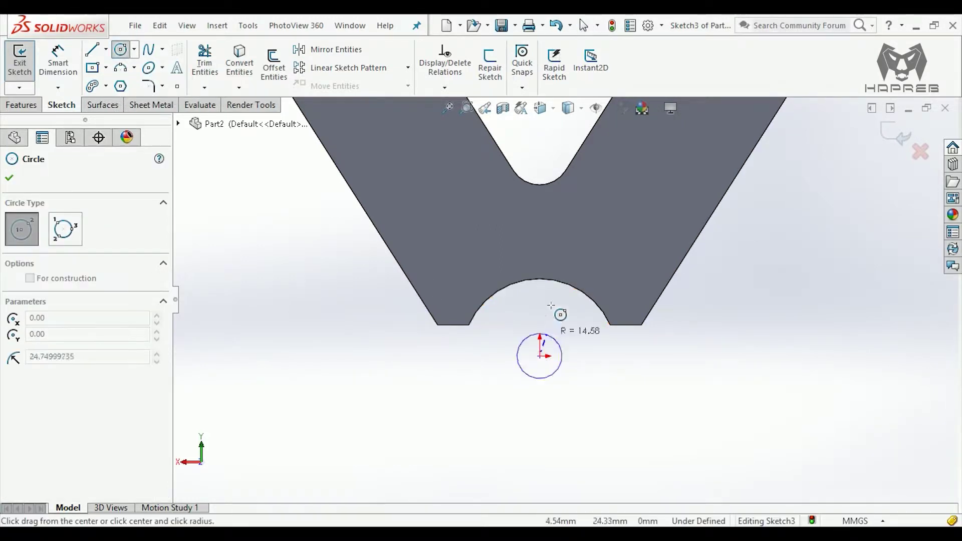
left_click(544, 246)
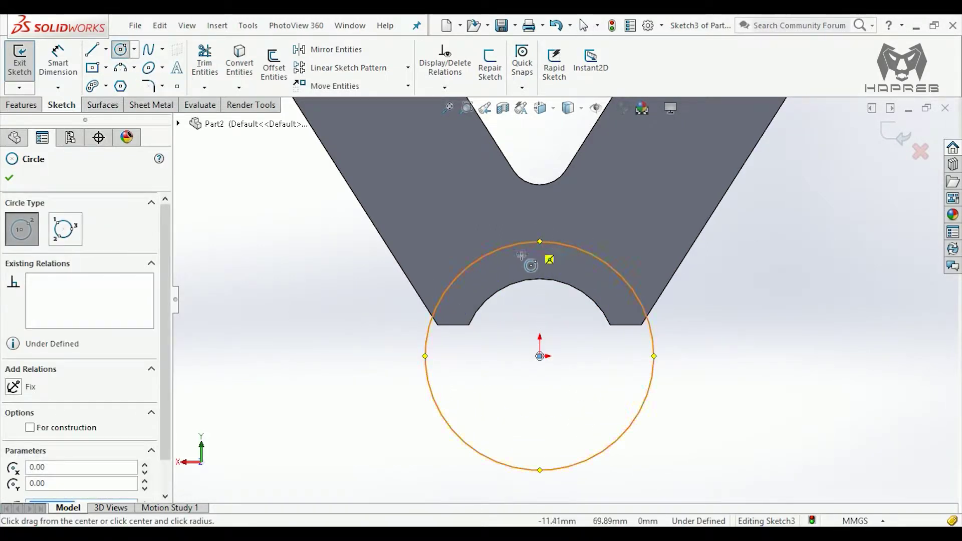
key("Escape")
left_click(455, 278)
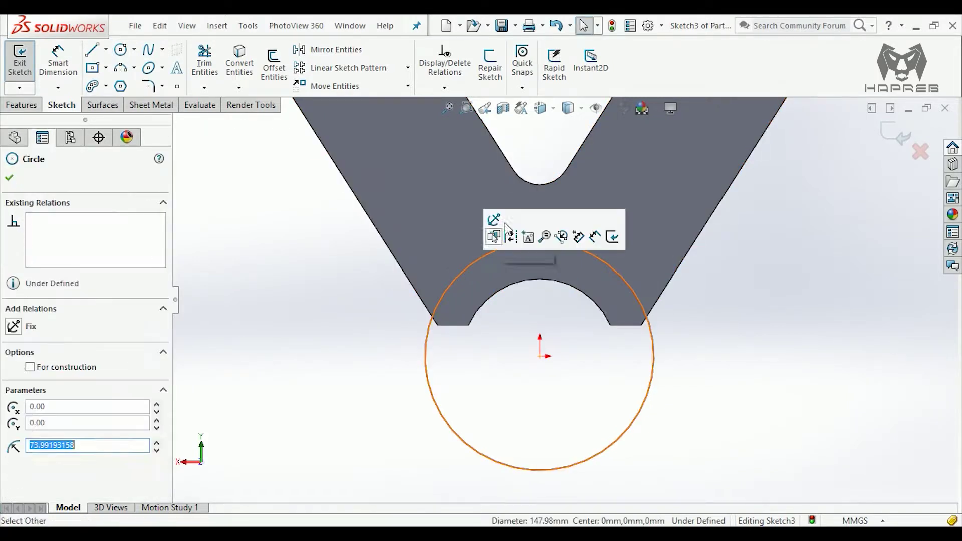
left_click(512, 232)
left_click(320, 277)
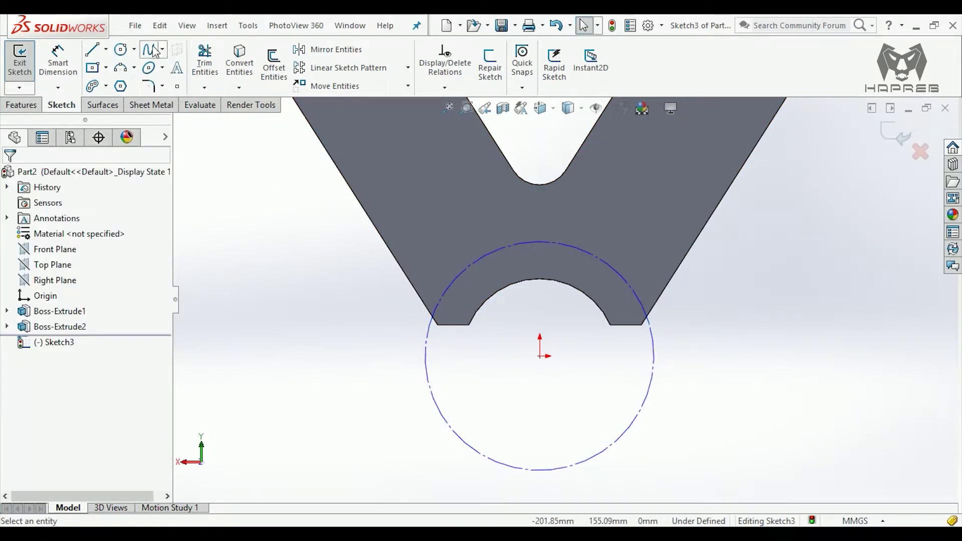
left_click(58, 65)
left_click(430, 326)
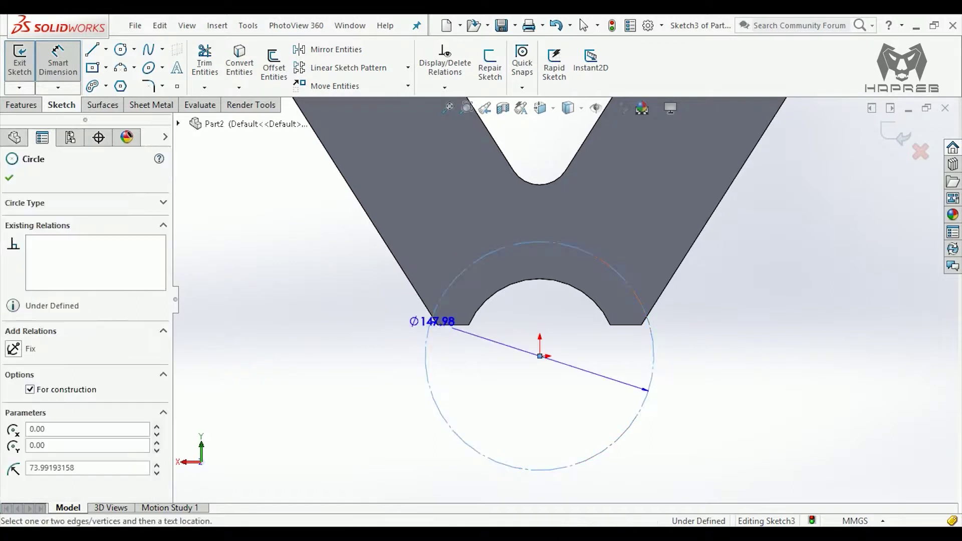
left_click(322, 334)
type("140")
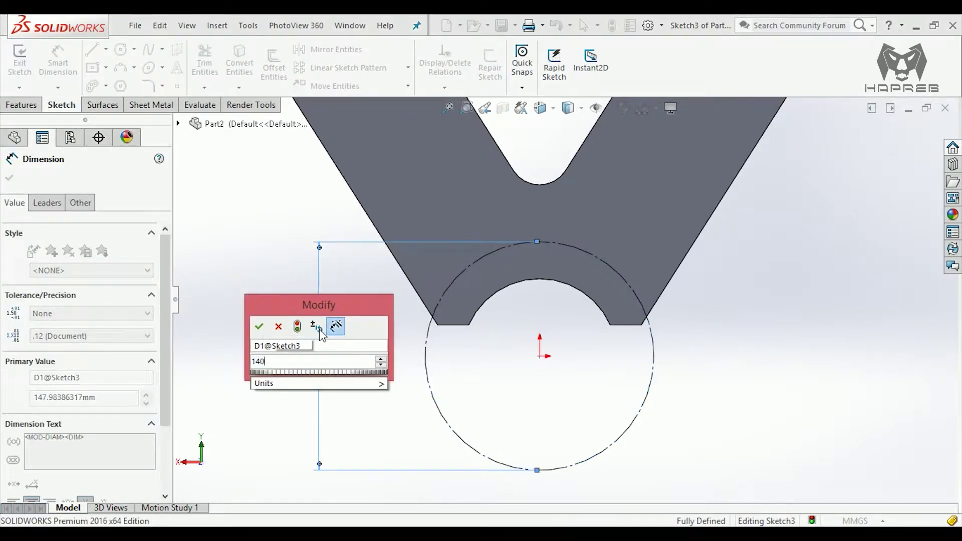
key("Return")
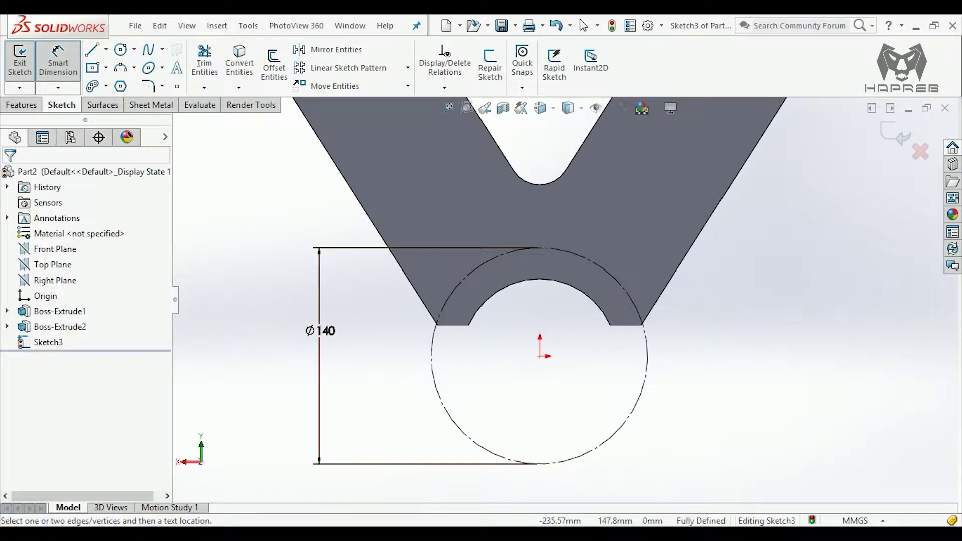
- Draw three centerlines from the origin to the circle: vertical, upper right and upper left
left_click(106, 49)
left_click(132, 84)
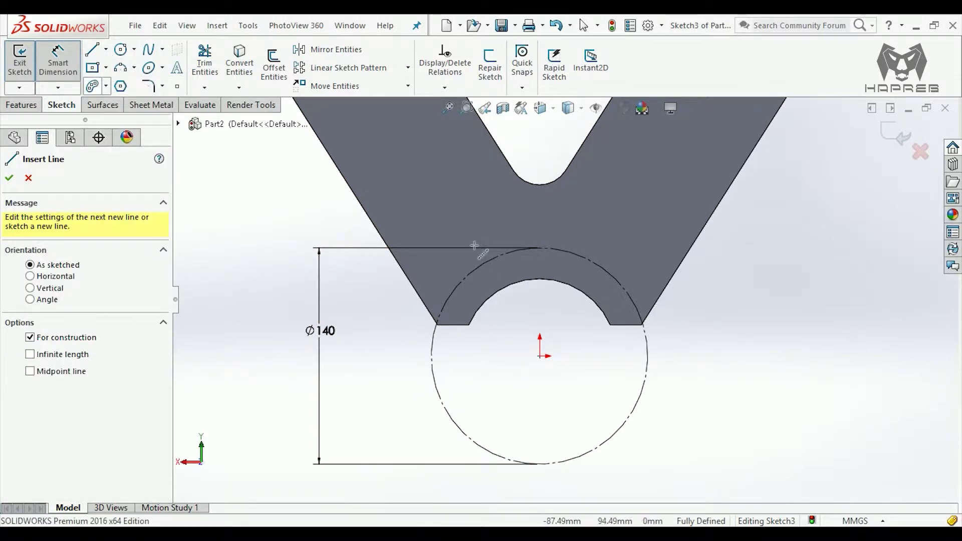
left_click(548, 360)
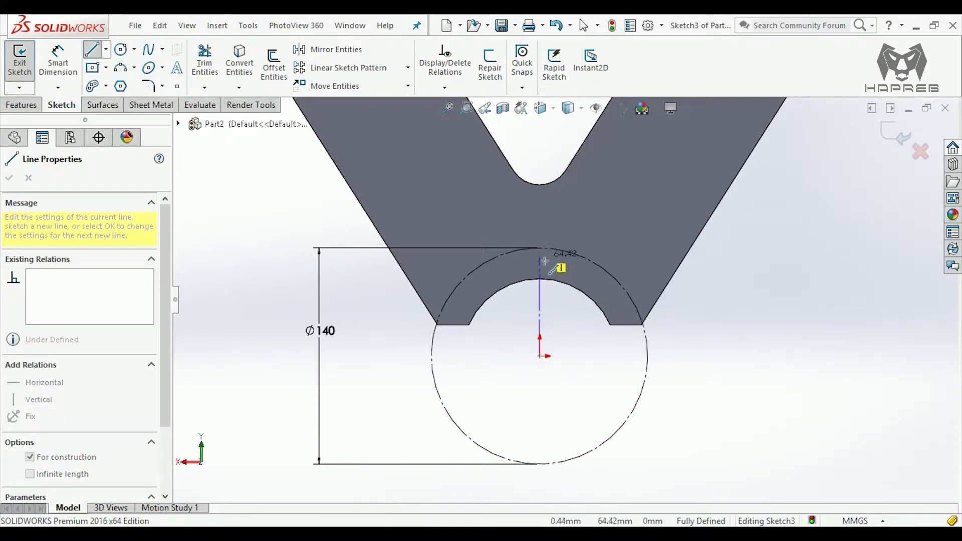
left_click(540, 248)
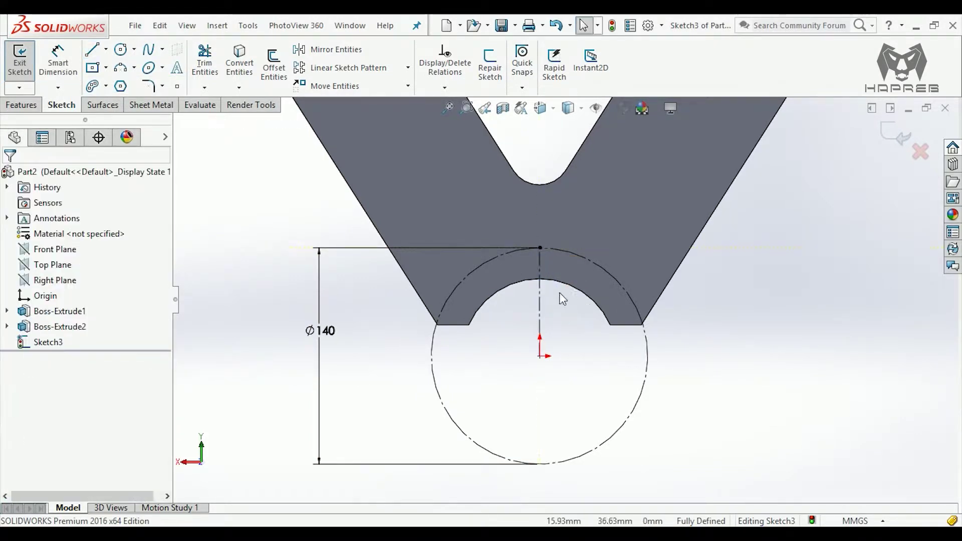
key("Escape")
left_click(106, 49)
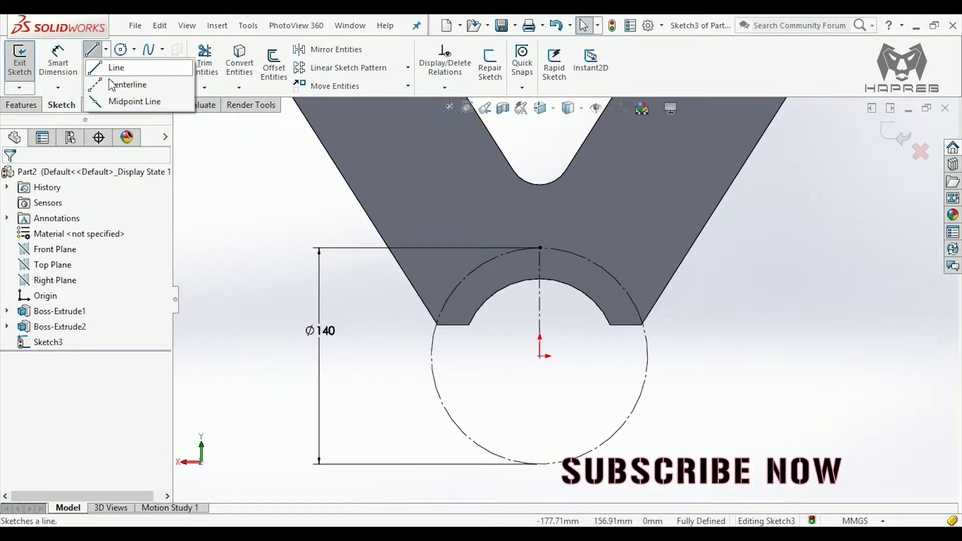
left_click(122, 83)
left_click(540, 357)
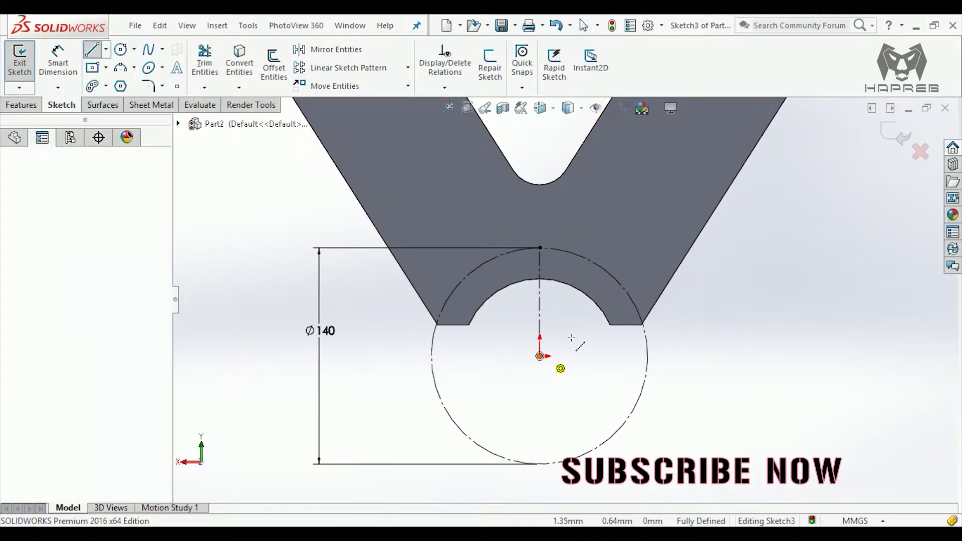
double_click(617, 281)
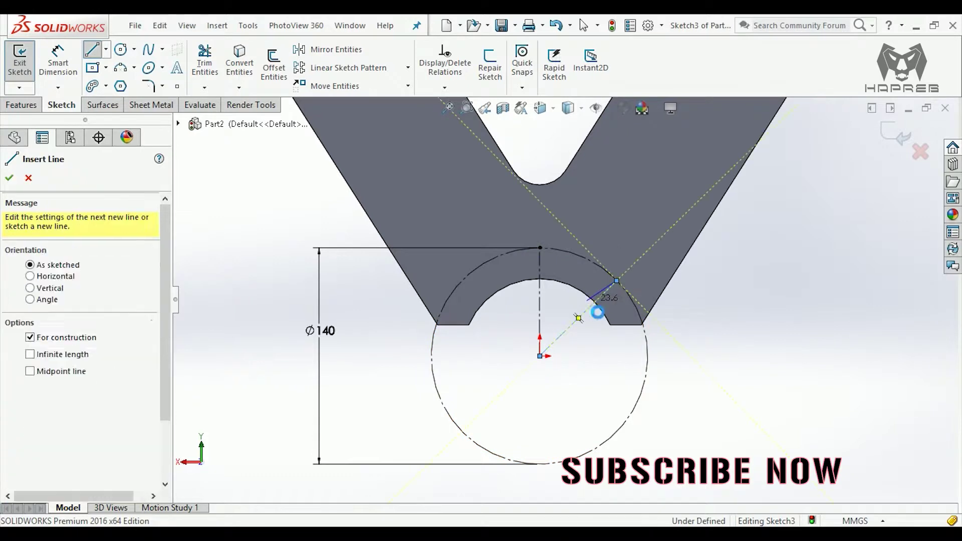
key("Escape")
left_click(106, 49)
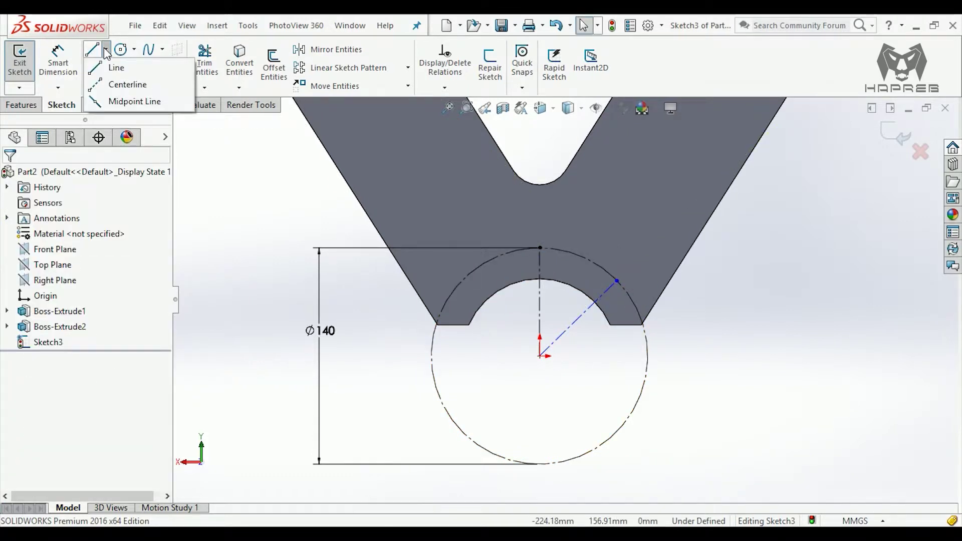
left_click(125, 84)
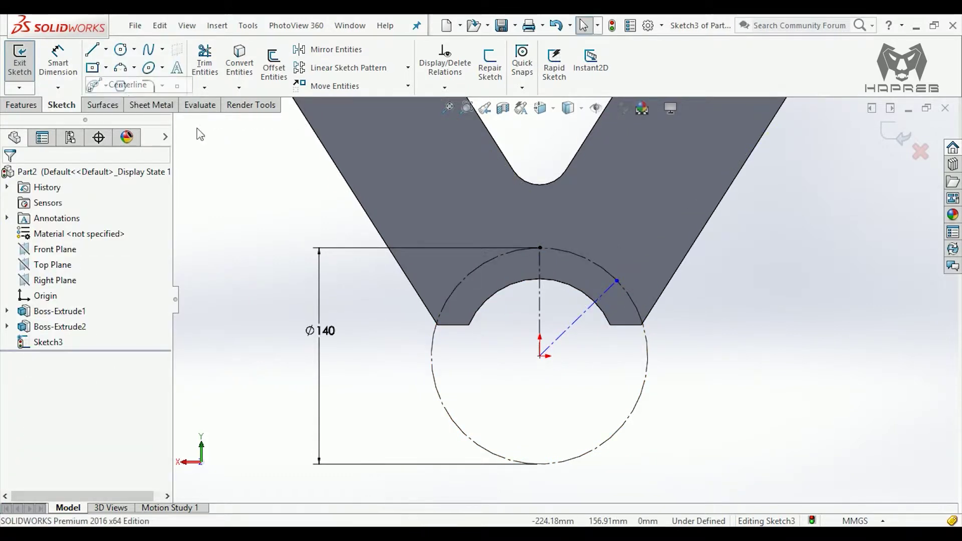
left_click(540, 356)
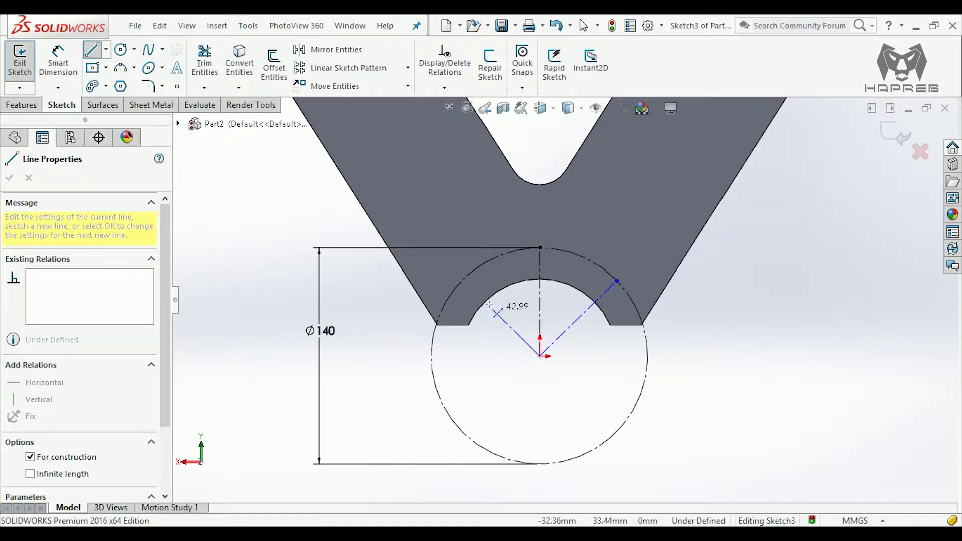
left_click(462, 282)
key("Escape")
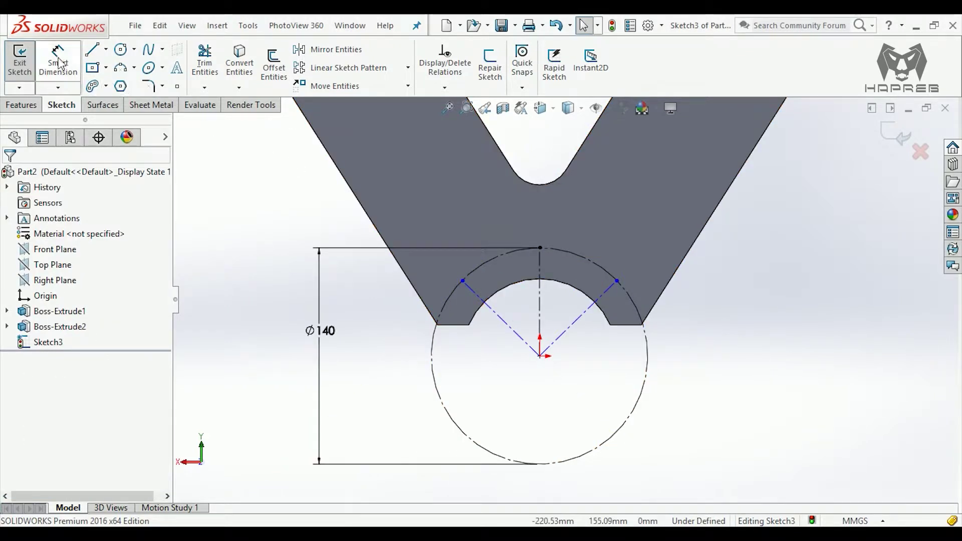
- Dimension the right centerline 45° from the vertical one
left_click(58, 63)
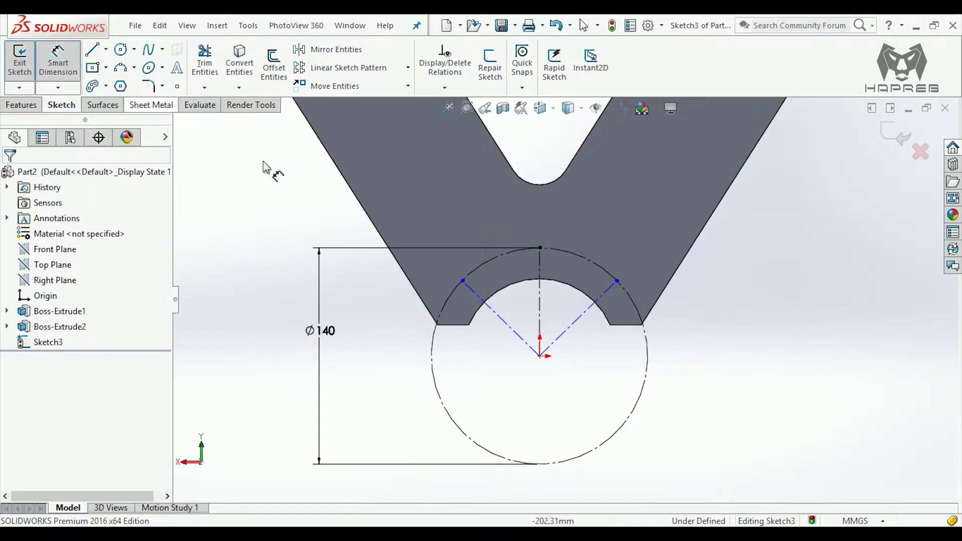
left_click(567, 331)
left_click(540, 312)
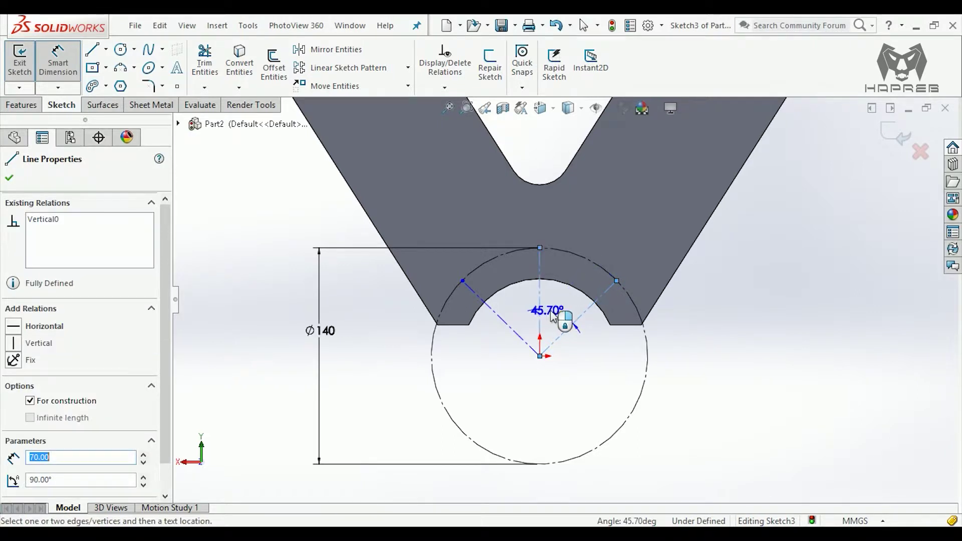
left_click(555, 315)
type("45")
key("Return")
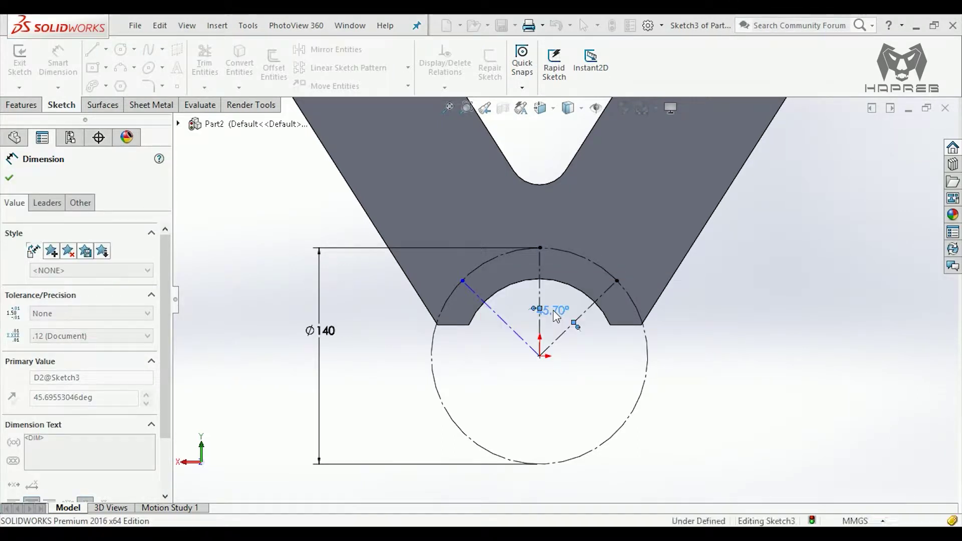
key("Escape")
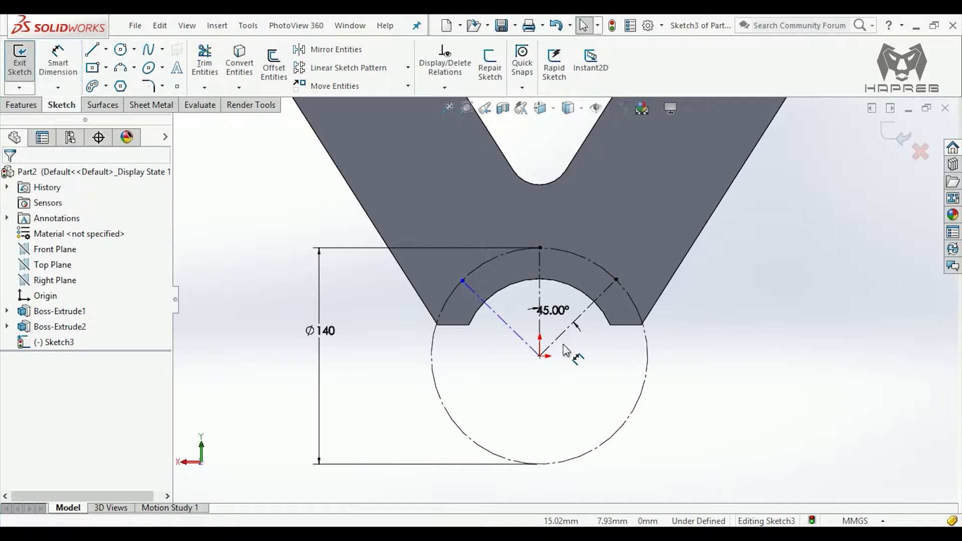
- Make the left and right 45° centerlines perpendicular to each other
left_click(561, 339)
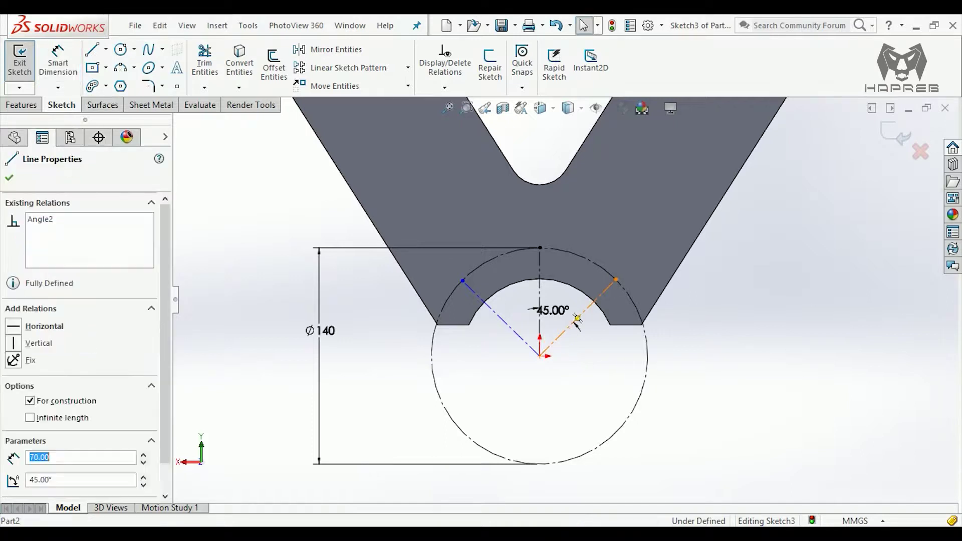
left_click(522, 341, "ctrl")
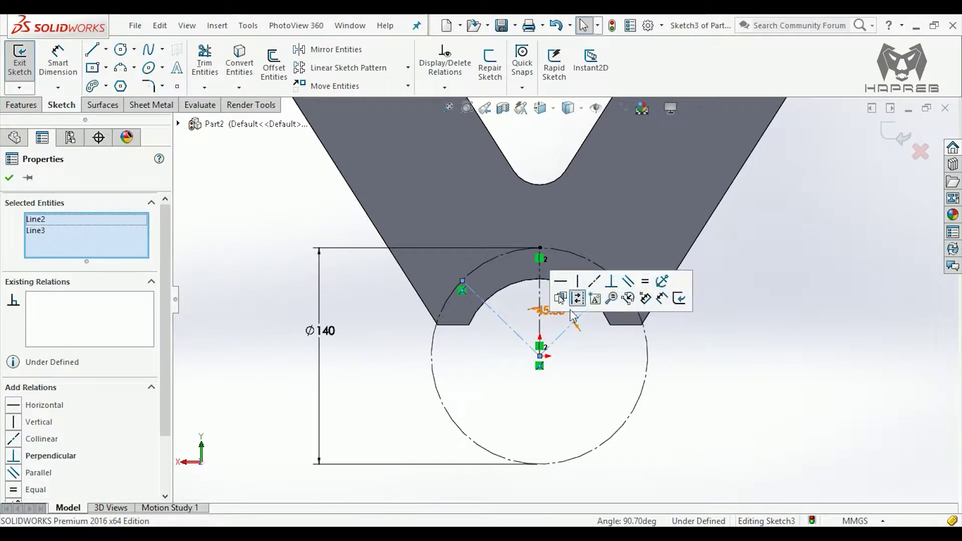
left_click(612, 283)
left_click(576, 369)
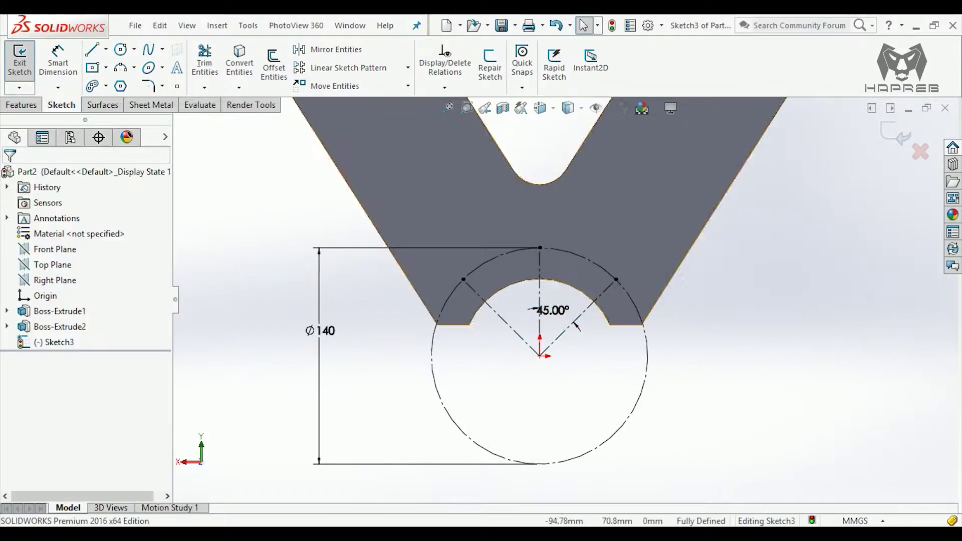
- Sketch three small circles at the top, right and left centerline endpoints
left_click(120, 50)
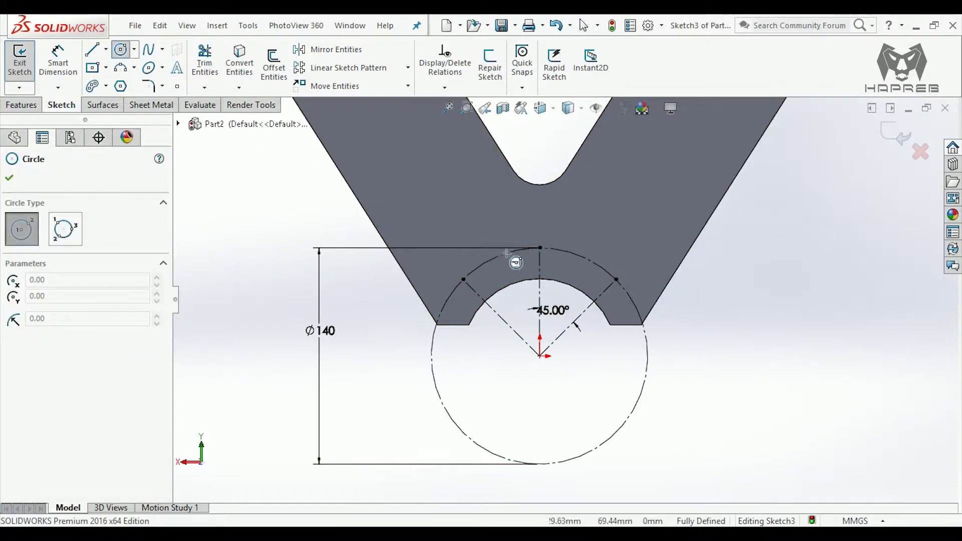
left_click(540, 248)
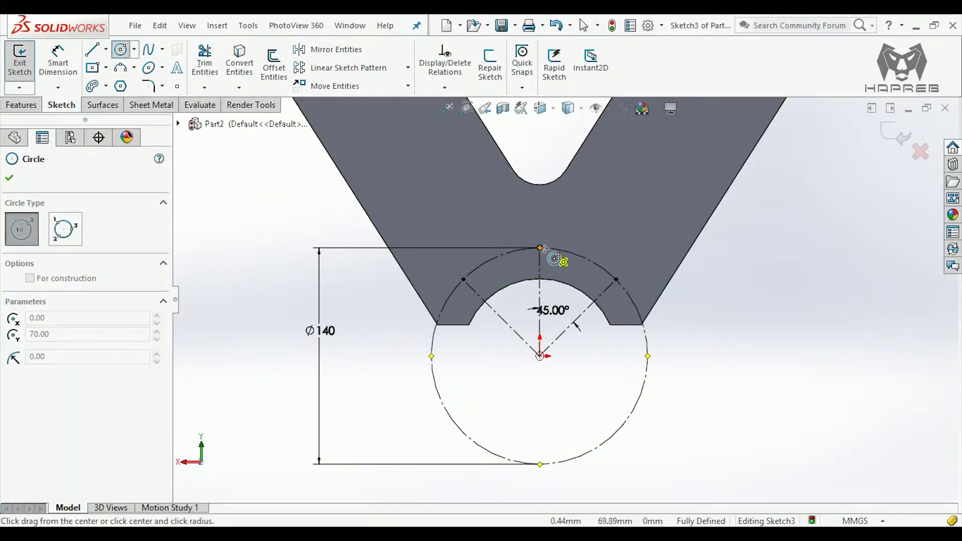
left_click(622, 282)
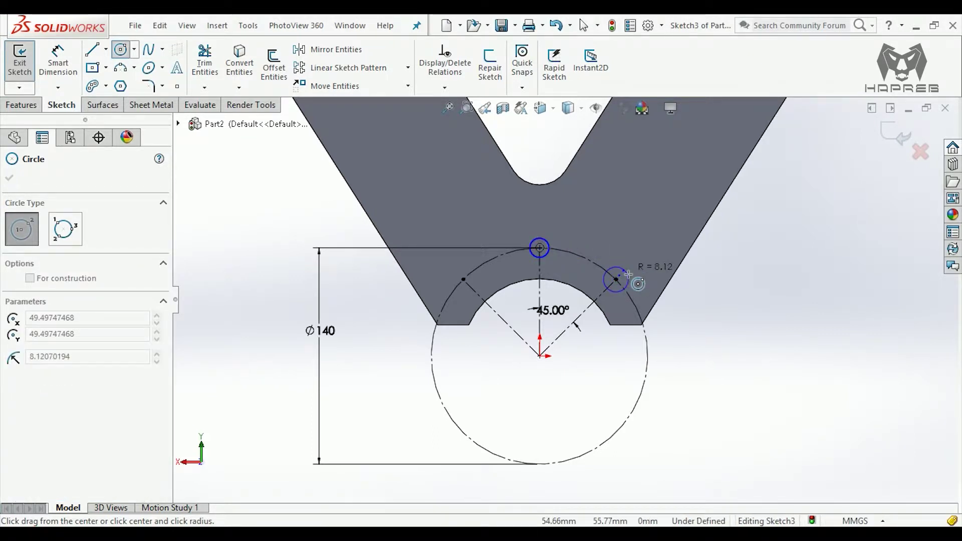
left_click(628, 275)
left_click(464, 279)
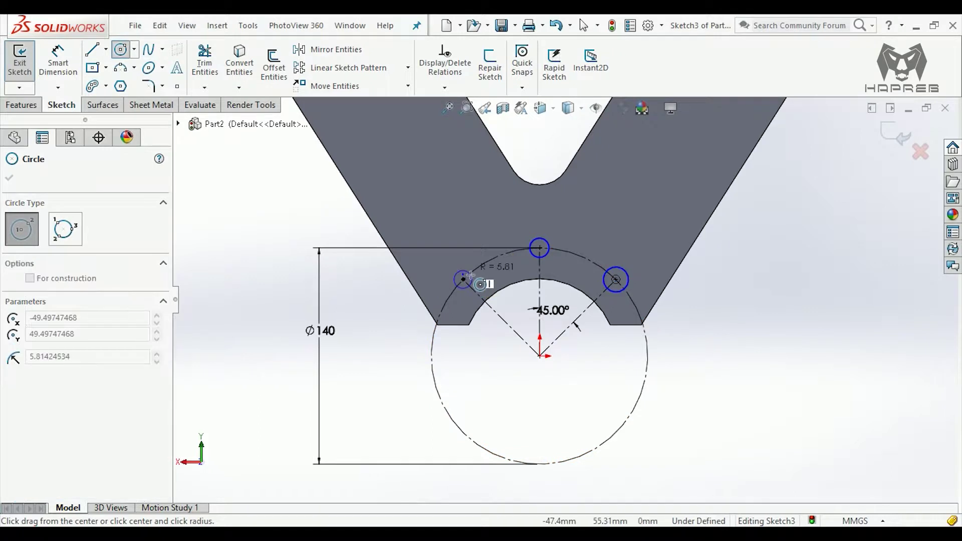
key("Escape")
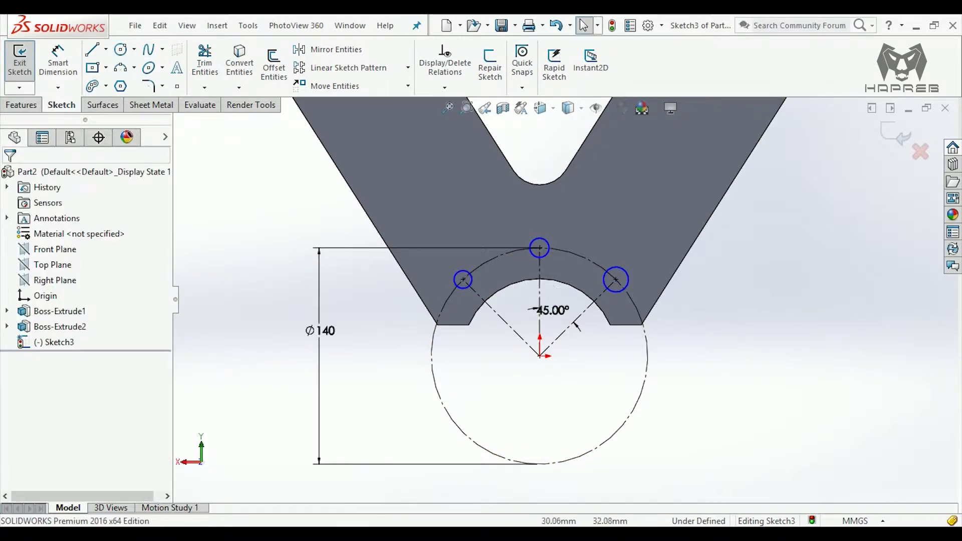
- Dimension the right small circle to Ø10
scroll(599, 322, "down", 2)
scroll(559, 272, "down", 2)
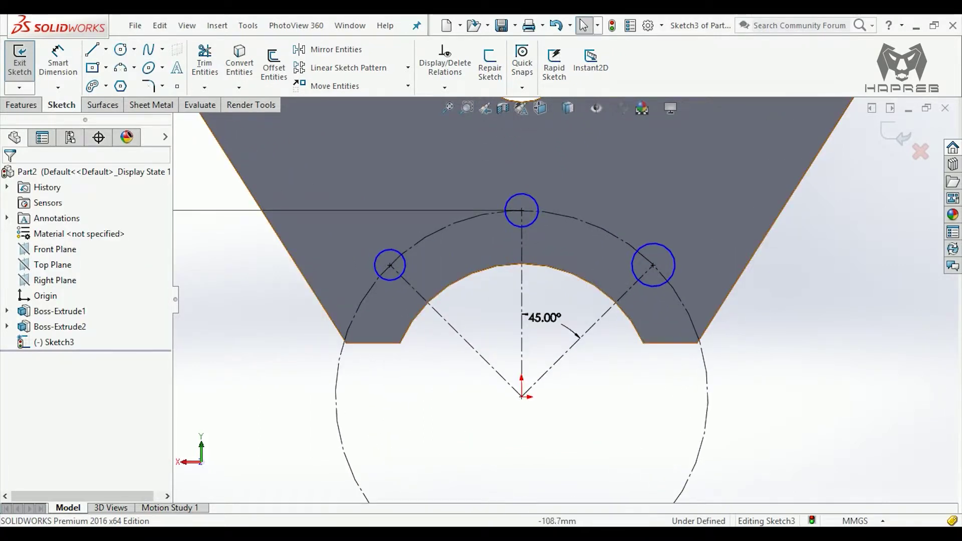
key("d")
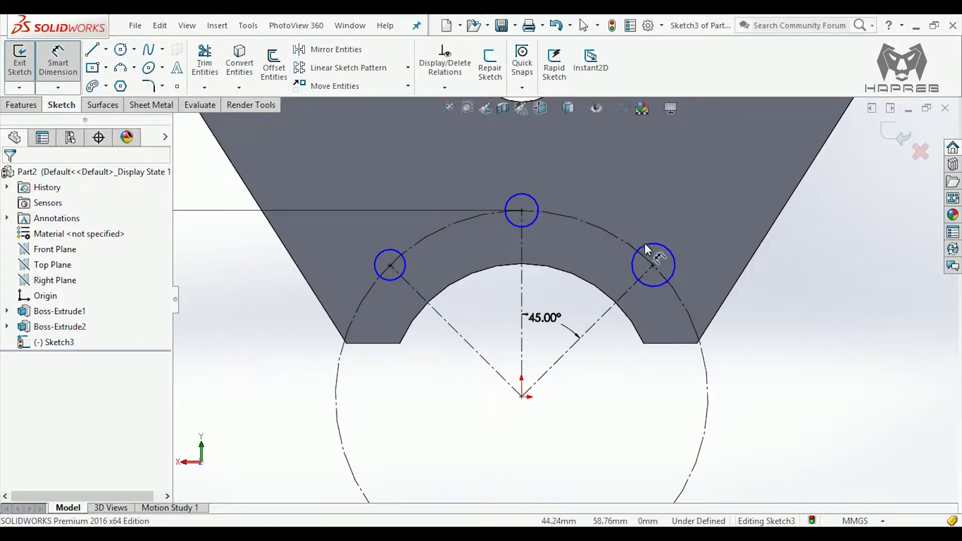
left_click(646, 246)
left_click(752, 258)
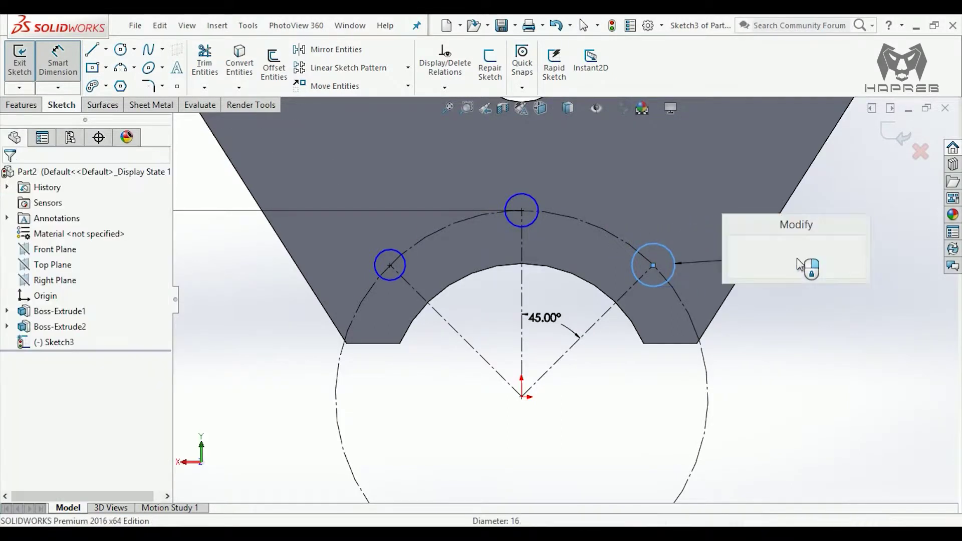
type("10")
key("Return")
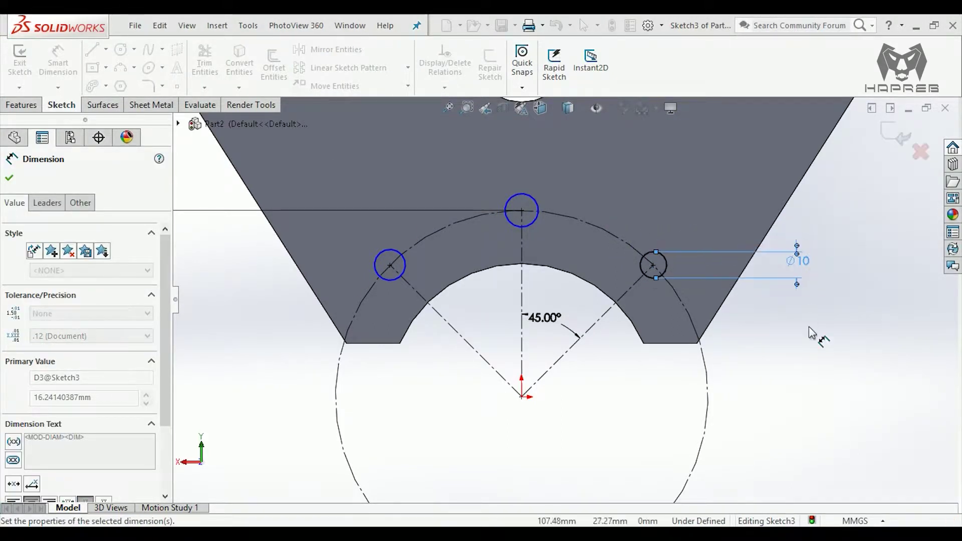
key("Escape")
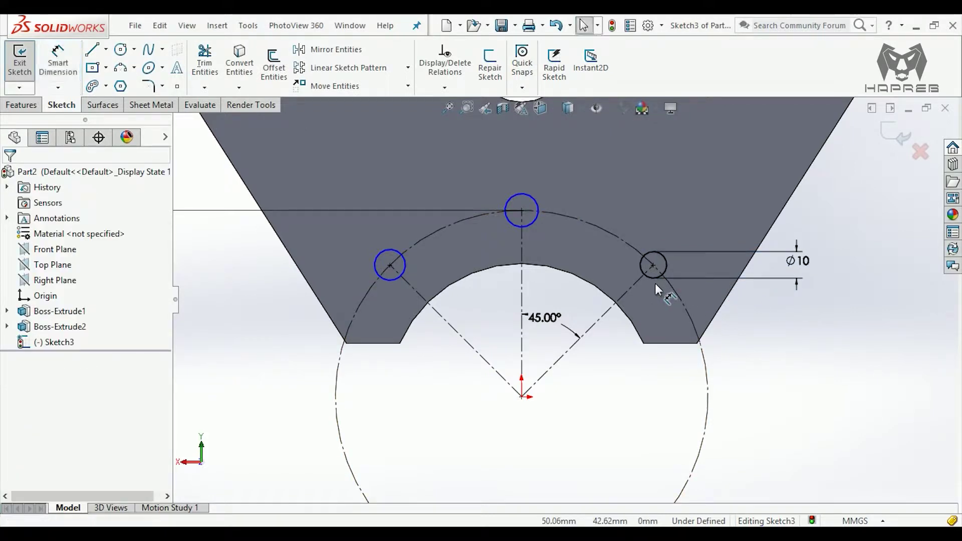
- Make all three small circles equal
left_click(655, 278)
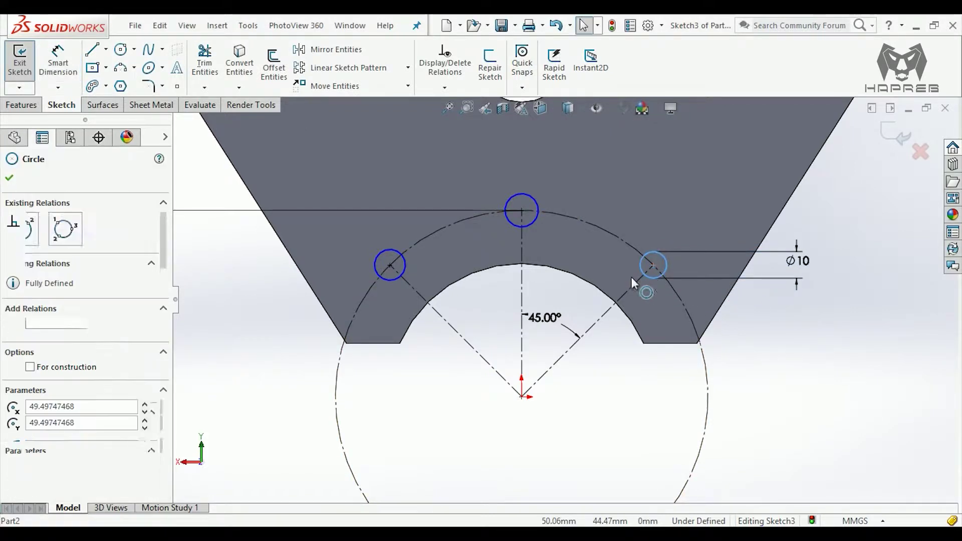
left_click(533, 224, "ctrl")
left_click(406, 267, "ctrl")
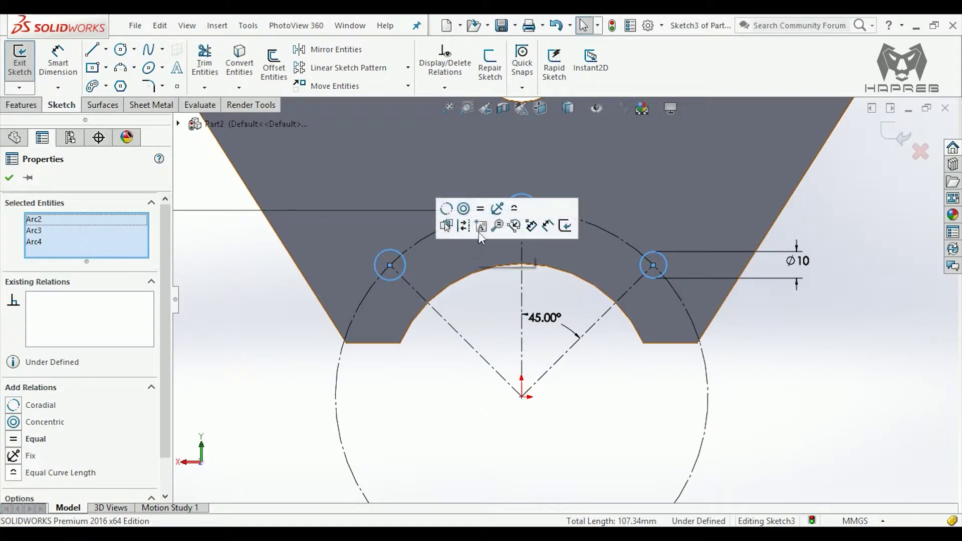
left_click(483, 213)
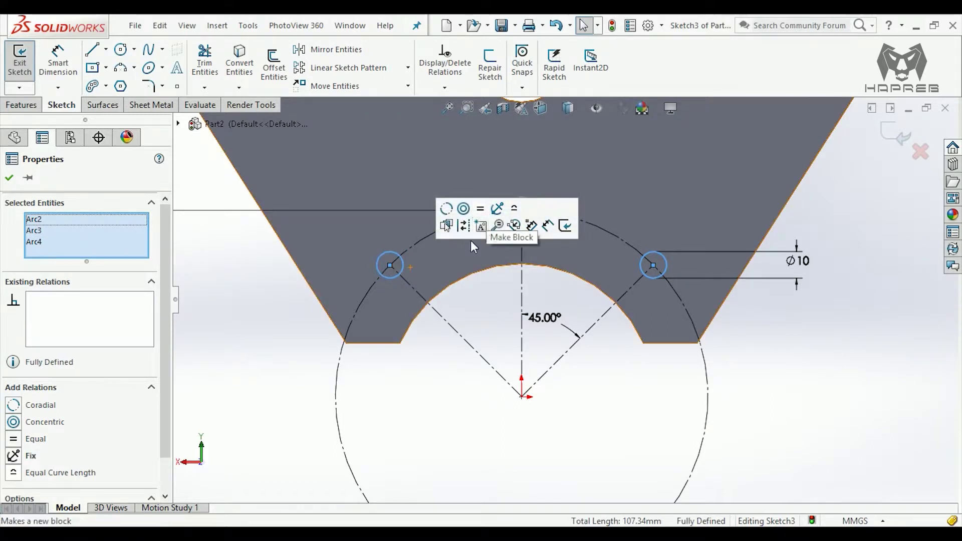
left_click(11, 174)
- Cut the three Ø10 holes Through All as Cut-Extrude1, then orbit to inspect them
key("f")
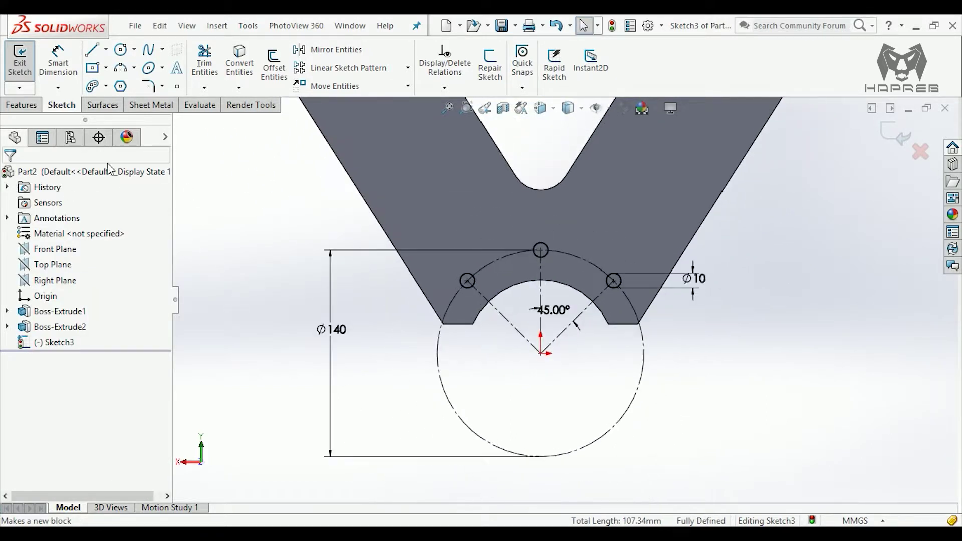
left_click(20, 106)
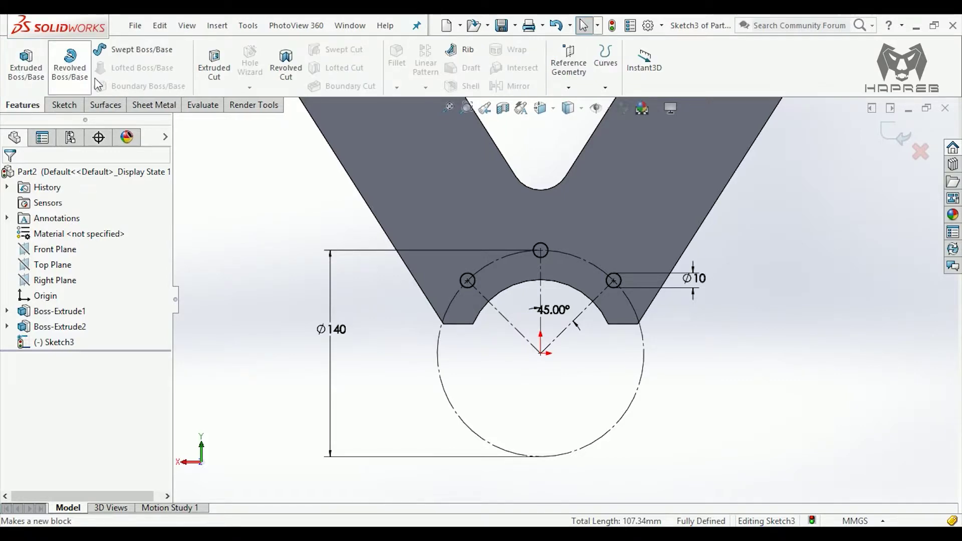
left_click(211, 78)
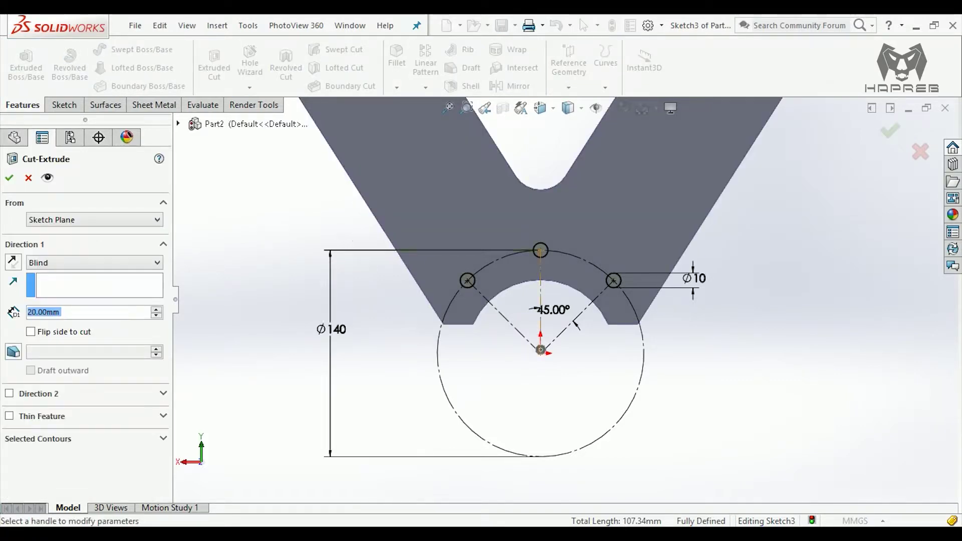
middle_click_drag(381, 300, 377, 299)
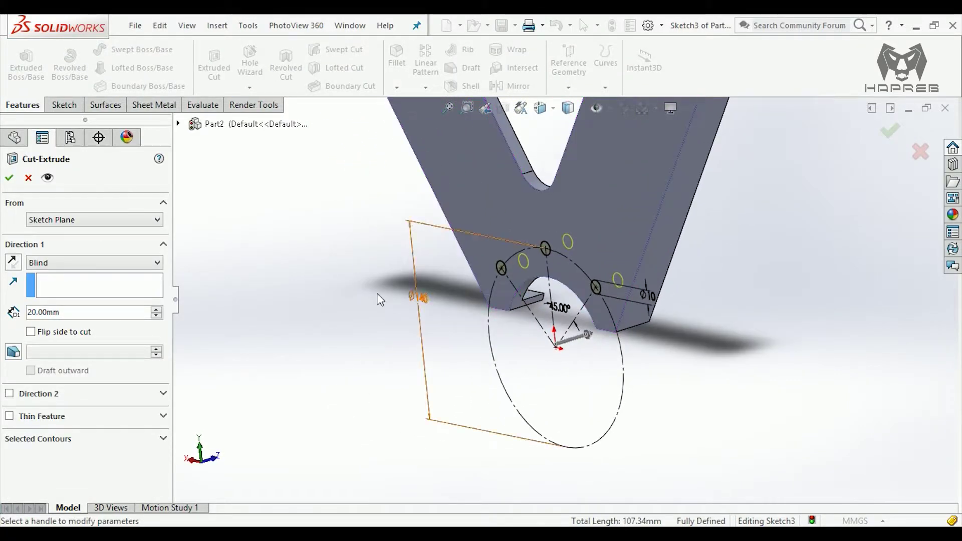
left_click(103, 260)
left_click(70, 278)
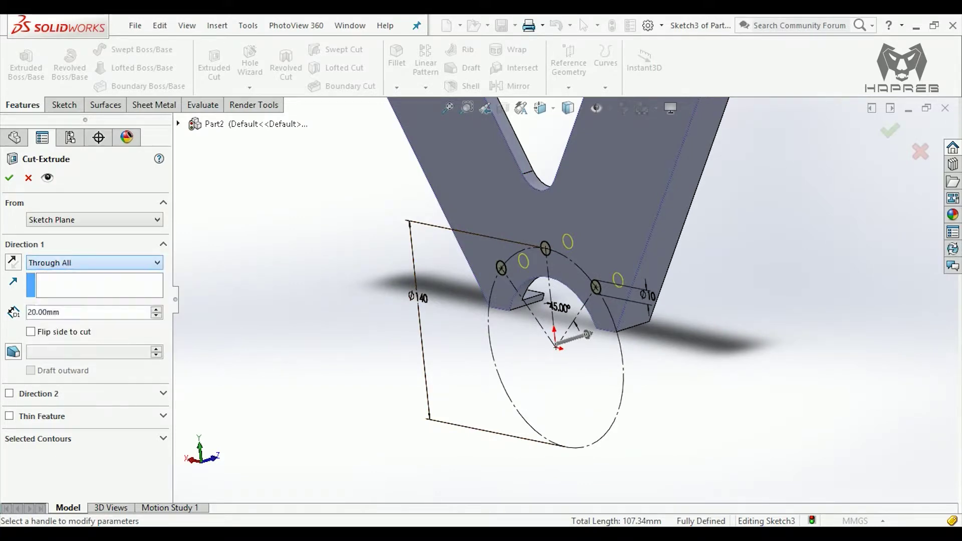
middle_click_drag(735, 268, 519, 241)
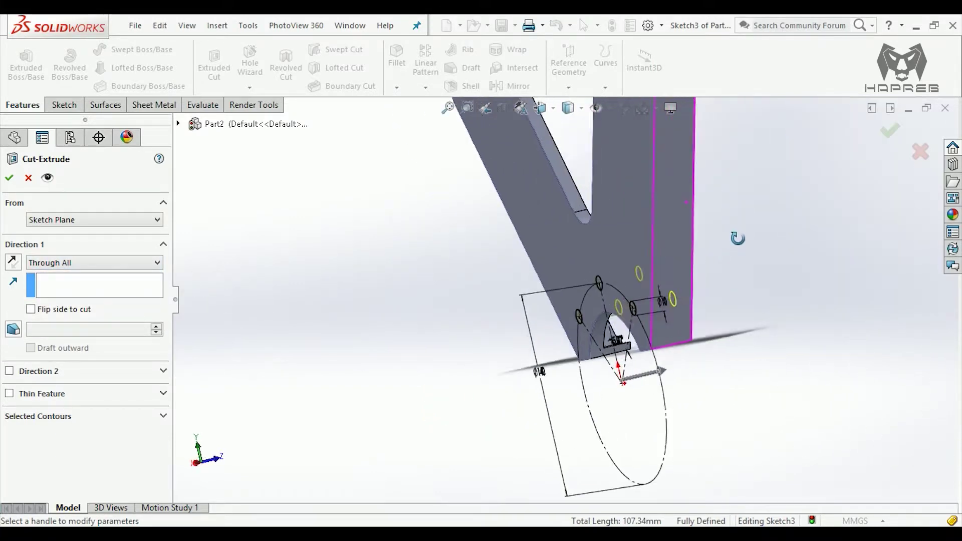
left_click(9, 179)
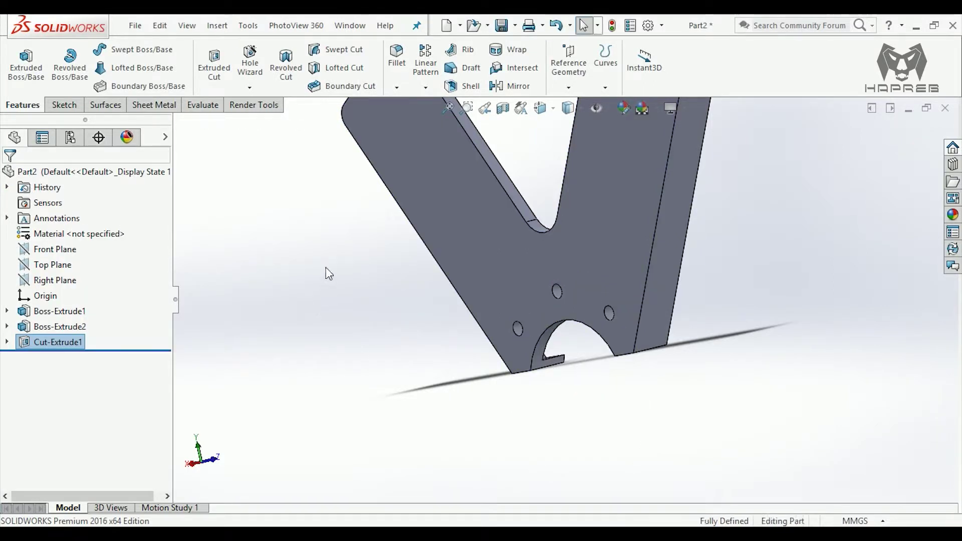
mouse_move(328, 273)
middle_mouse_down()
mouse_move(357, 241)
mouse_move(335, 434)
mouse_move(451, 250)
middle_mouse_up()
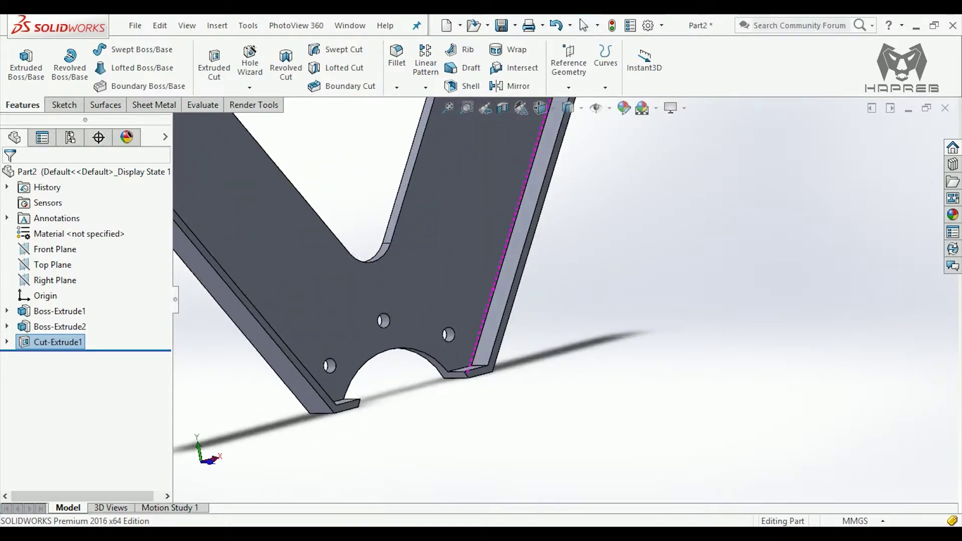
left_click(465, 236)
- Start Sketch4 on the front face with a centerline from the notch arc end to the outer edge
left_click(530, 200)
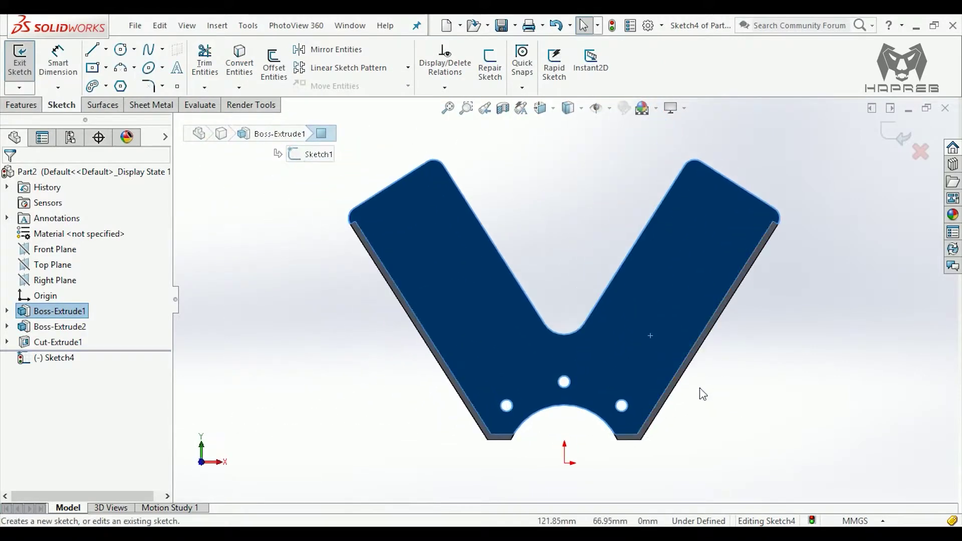
left_click(694, 399)
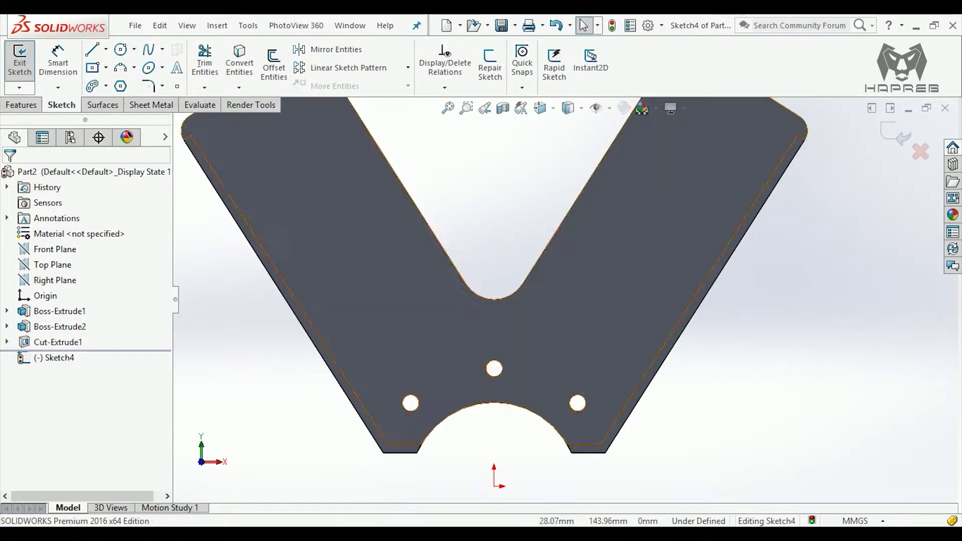
left_click(108, 49)
left_click(129, 81)
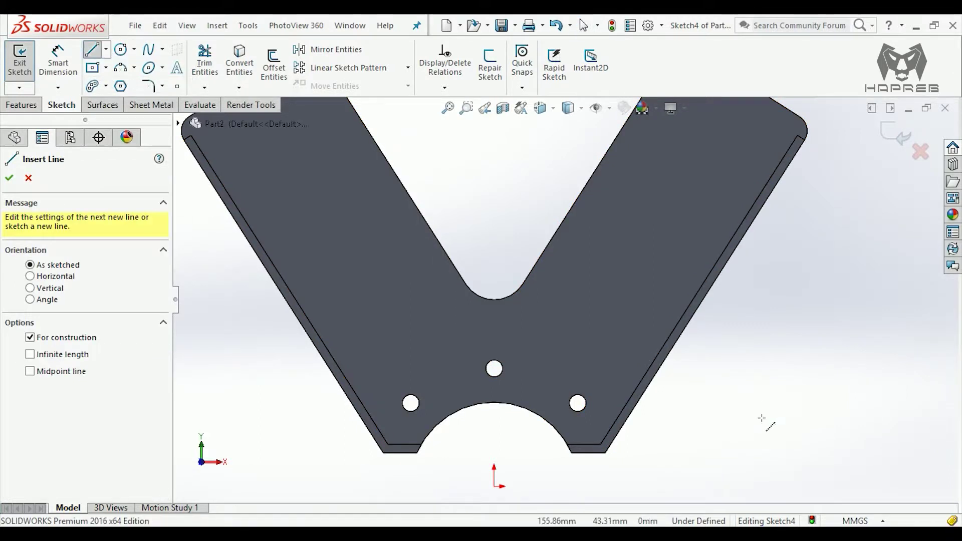
scroll(702, 401, "up", 3)
left_click(407, 217)
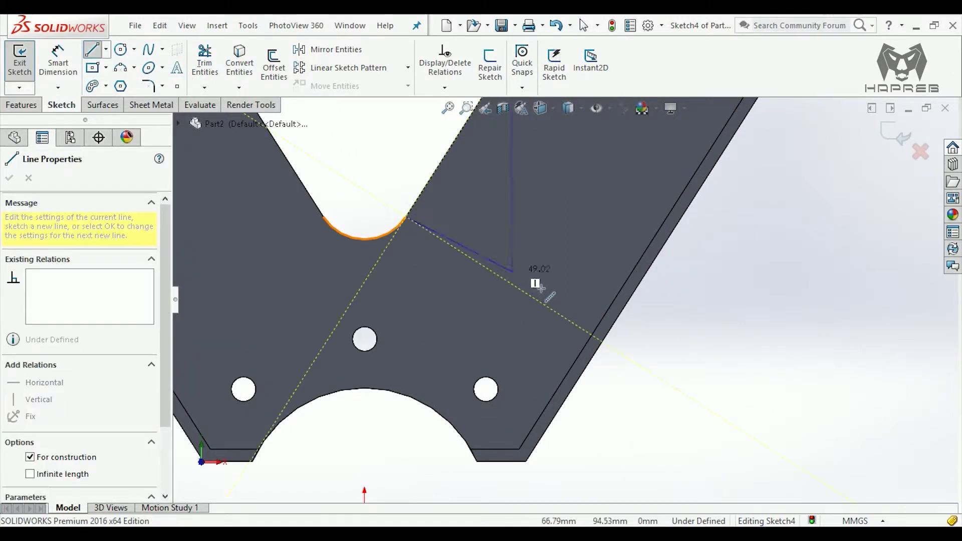
left_click(594, 337)
key("Escape")
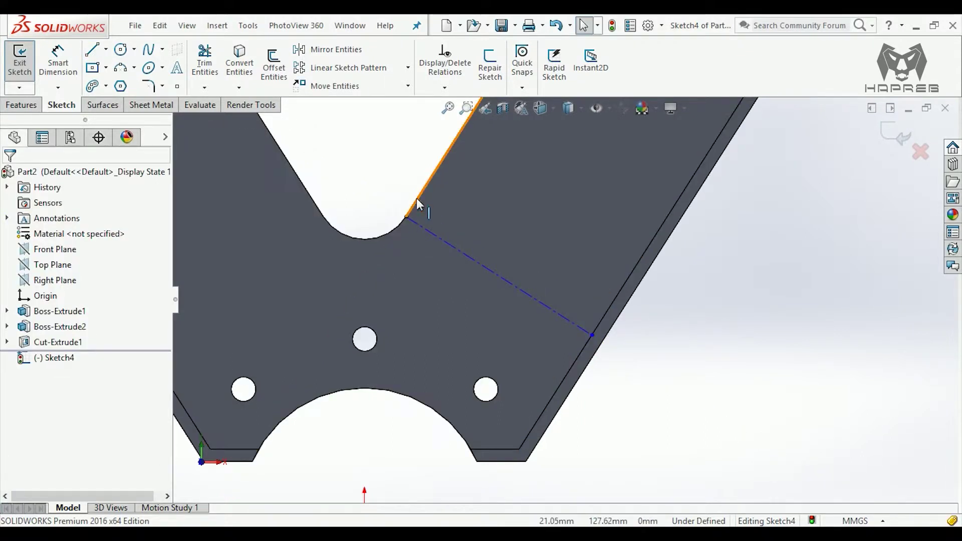
- Make the centerline perpendicular to the right arm's outer edge
left_click(419, 204)
left_click(434, 232, "ctrl")
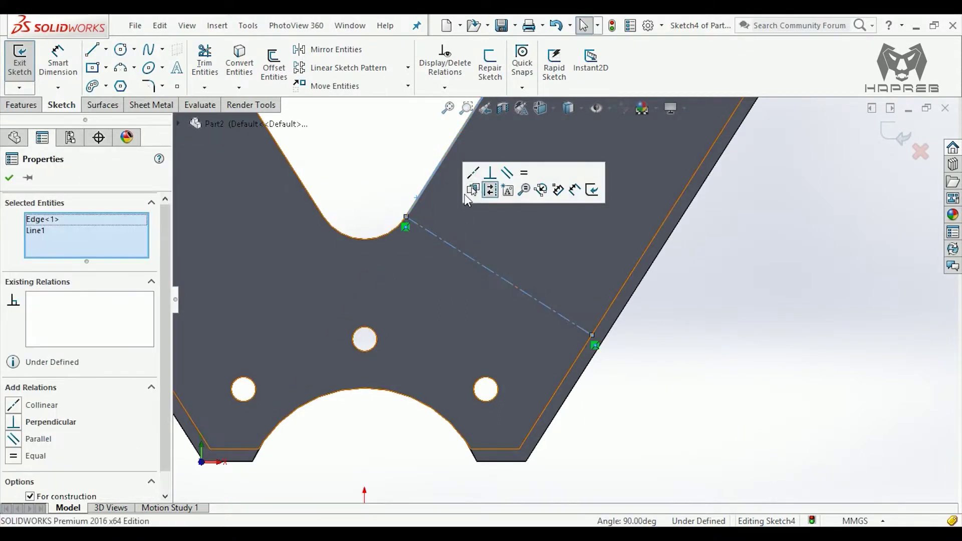
left_click(489, 175)
left_click(307, 134)
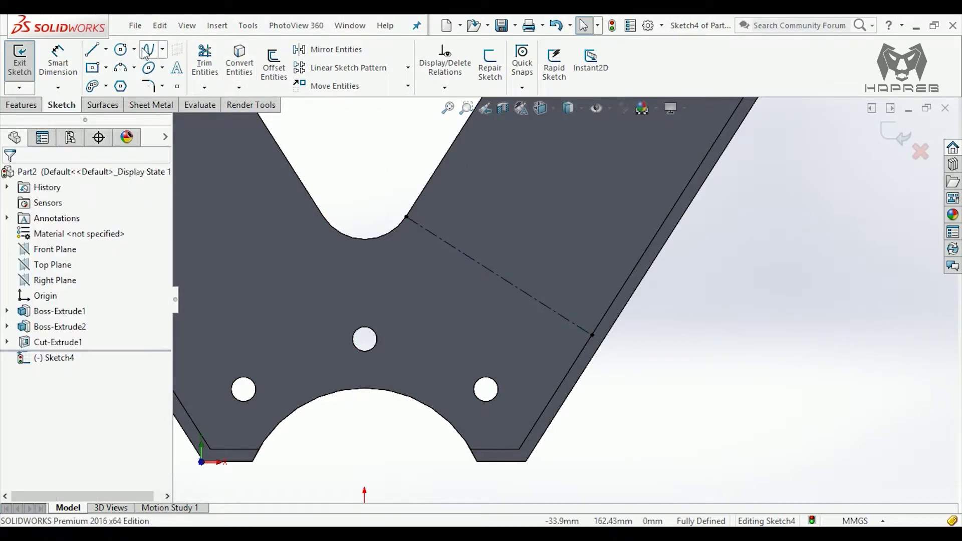
left_click(123, 50)
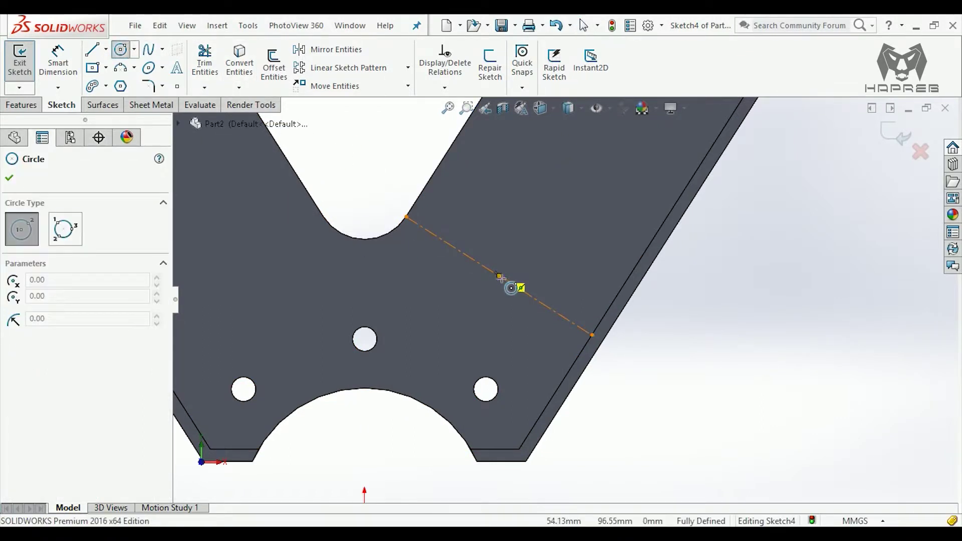
- Draw one circle on the centerline's midpoint and a second on the upper right arm
left_click(500, 276)
left_click(532, 244)
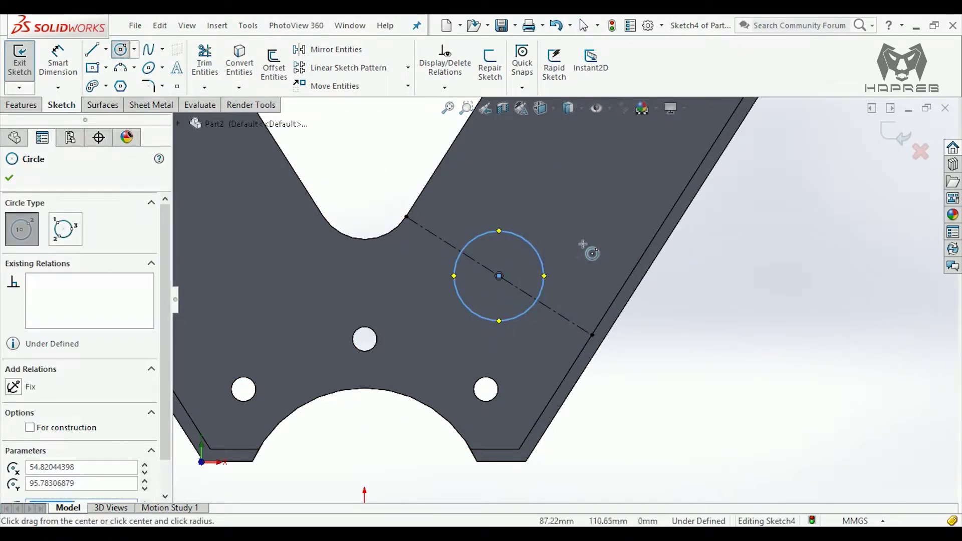
middle_click_drag(583, 245, 541, 404, "ctrl")
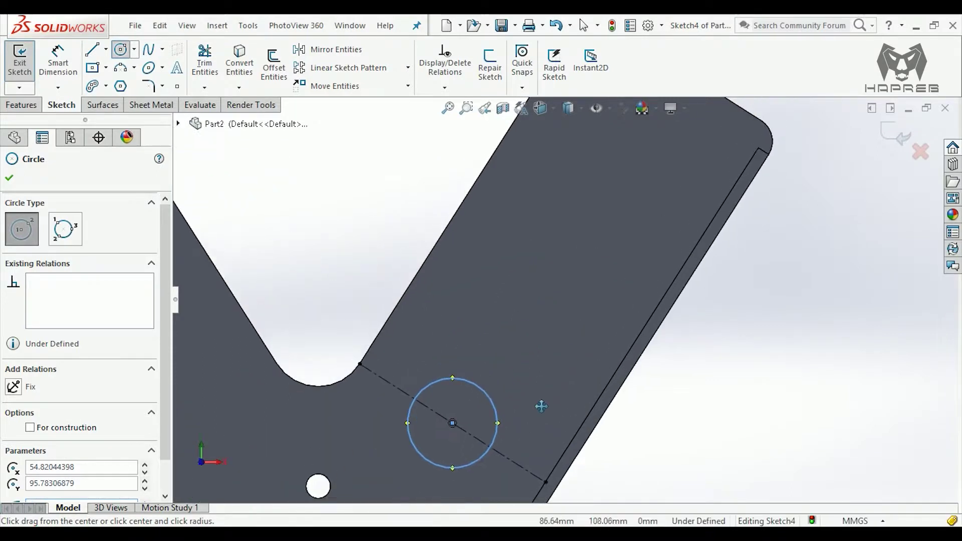
left_click(620, 249)
left_click(632, 225)
key("Escape")
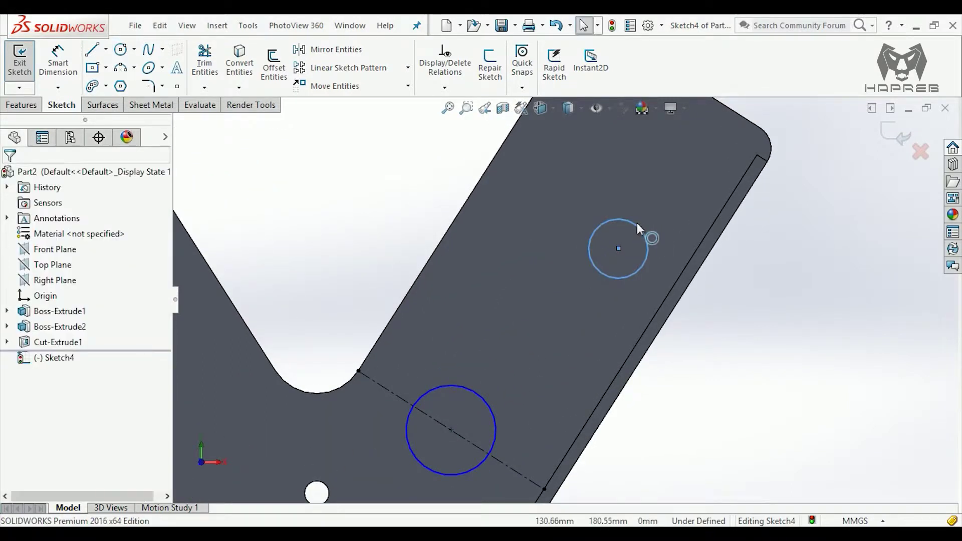
- Dimension the larger circle to Ø40 and the smaller circle to Ø30
left_click(50, 56)
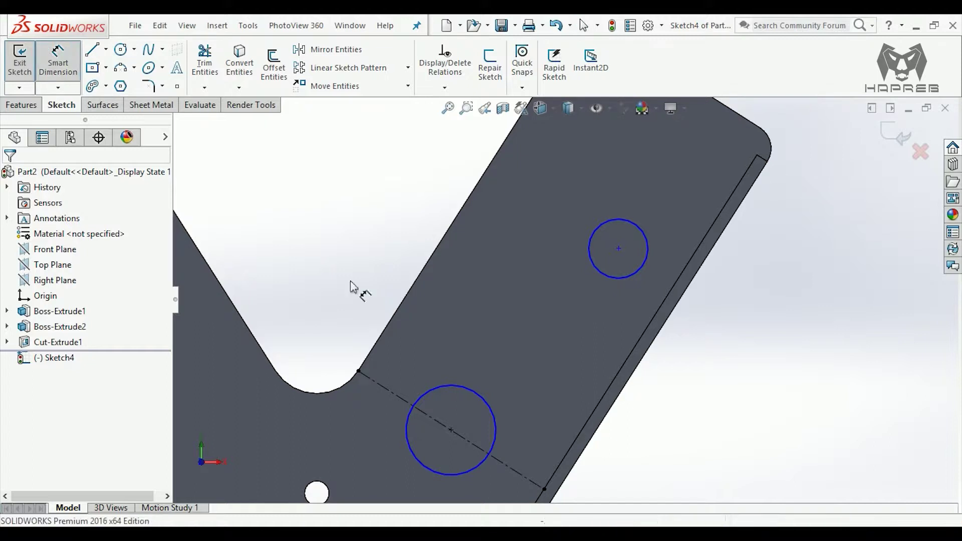
left_click(428, 388)
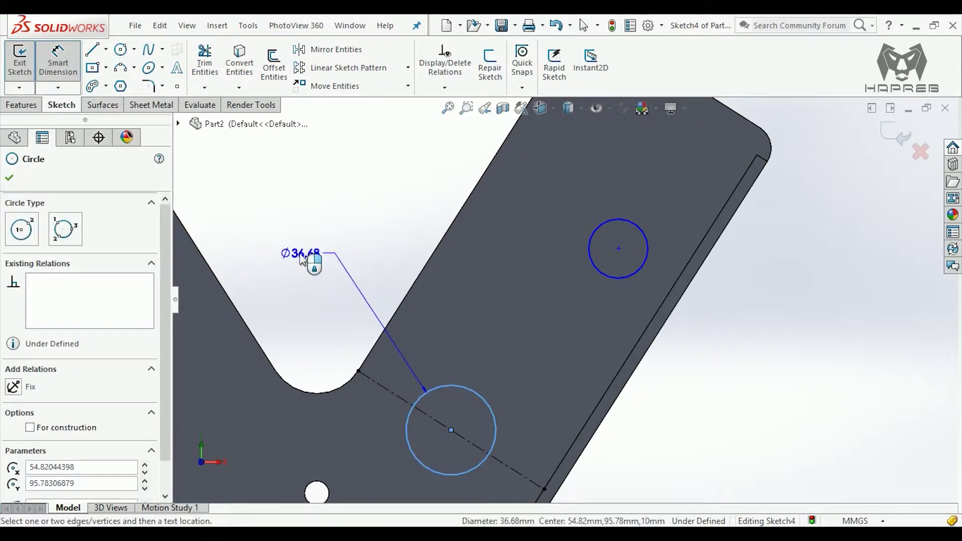
left_click(320, 271)
type("40")
key("Return")
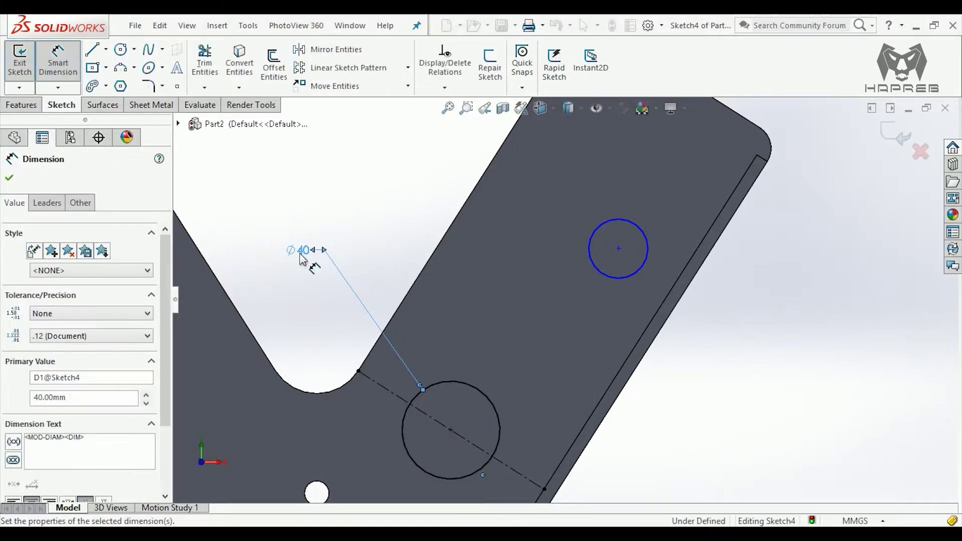
left_click(599, 268)
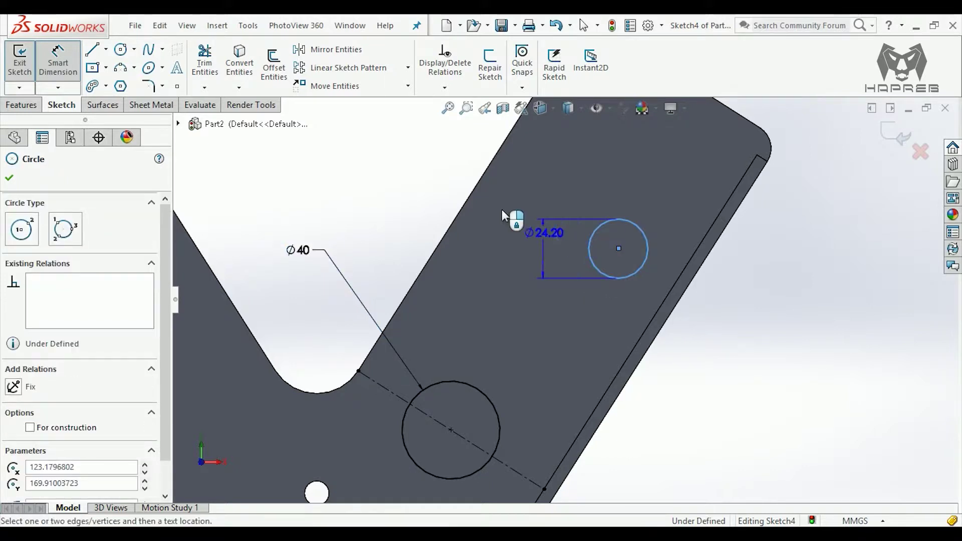
left_click(421, 165)
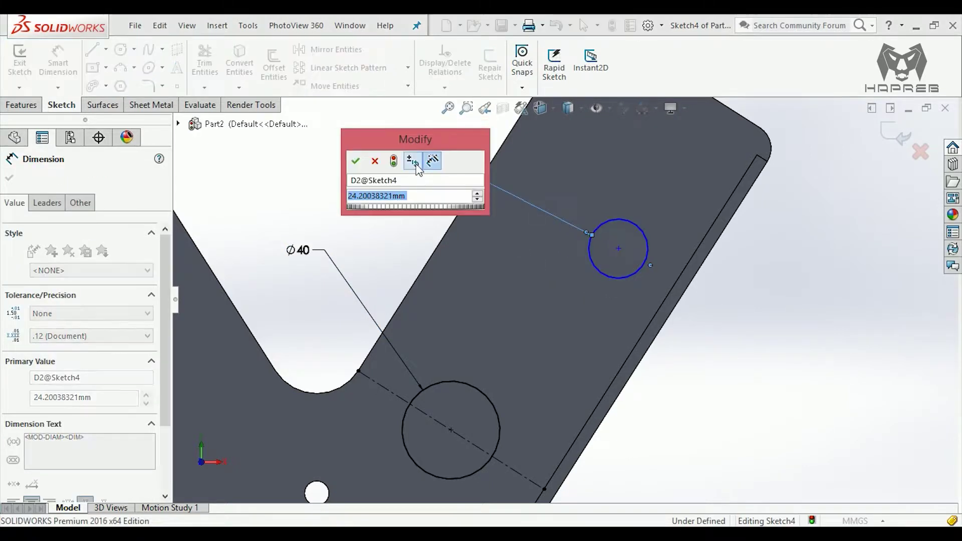
type("30")
key("Return")
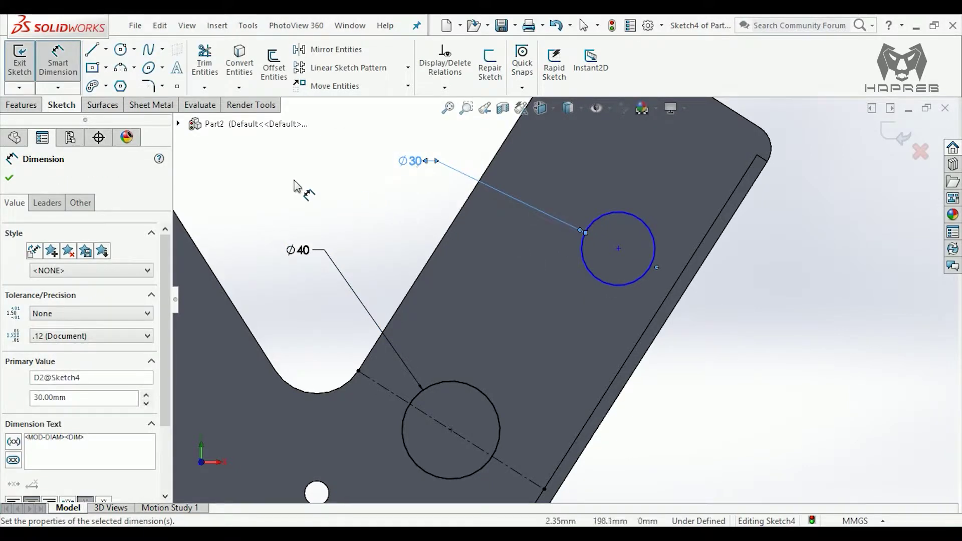
- Space the Ø30 circle 70 mm horizontally and 80 mm vertically from the Ø40 circle
middle_click_drag(370, 348, 357, 244, "ctrl")
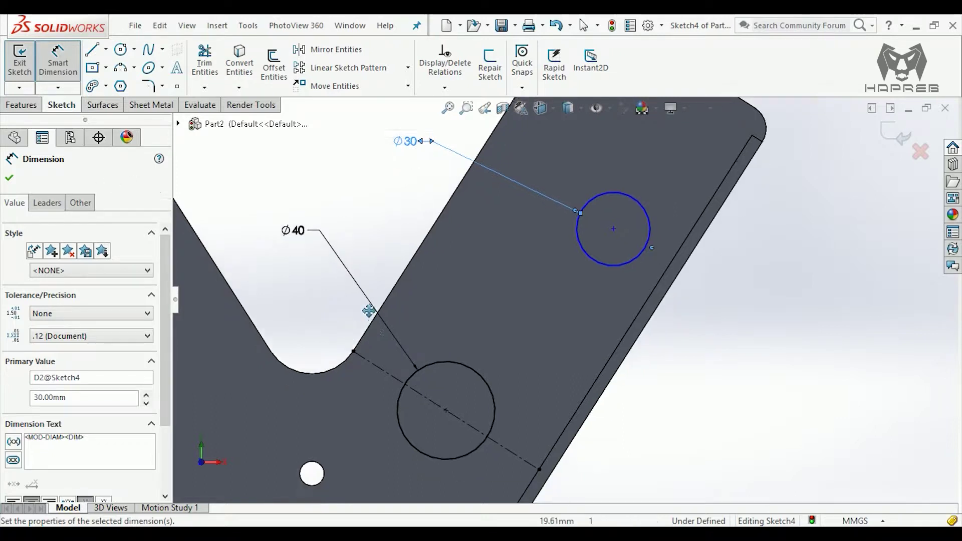
left_click(603, 185)
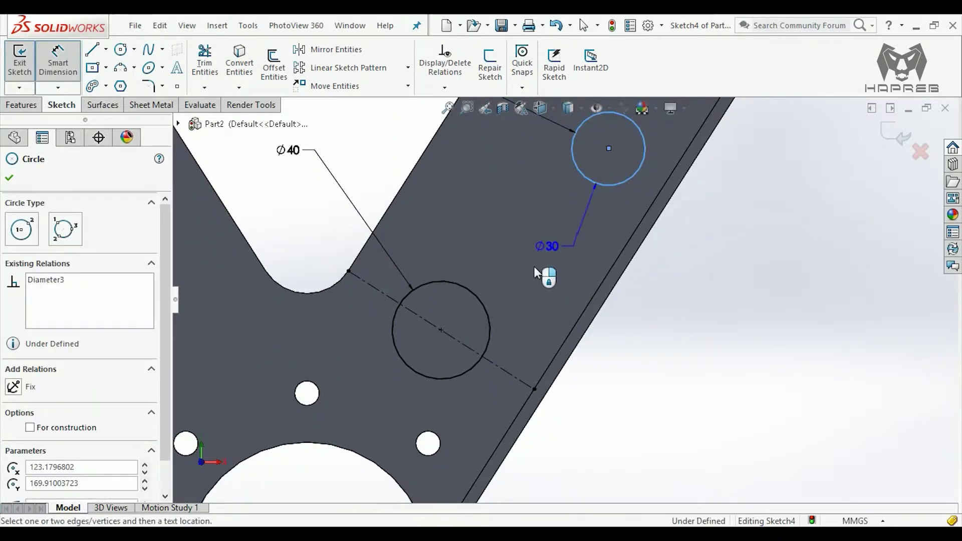
left_click(489, 333)
left_click(553, 435)
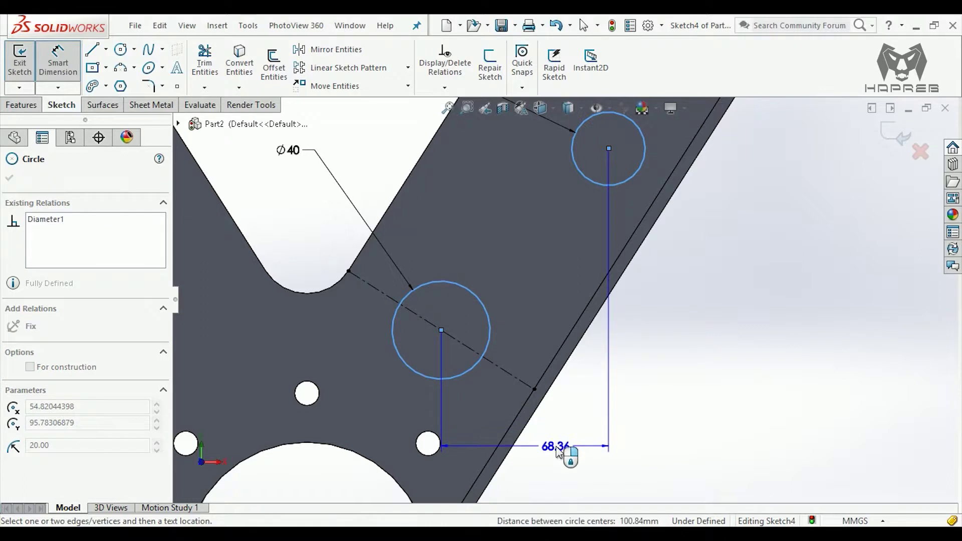
type("70")
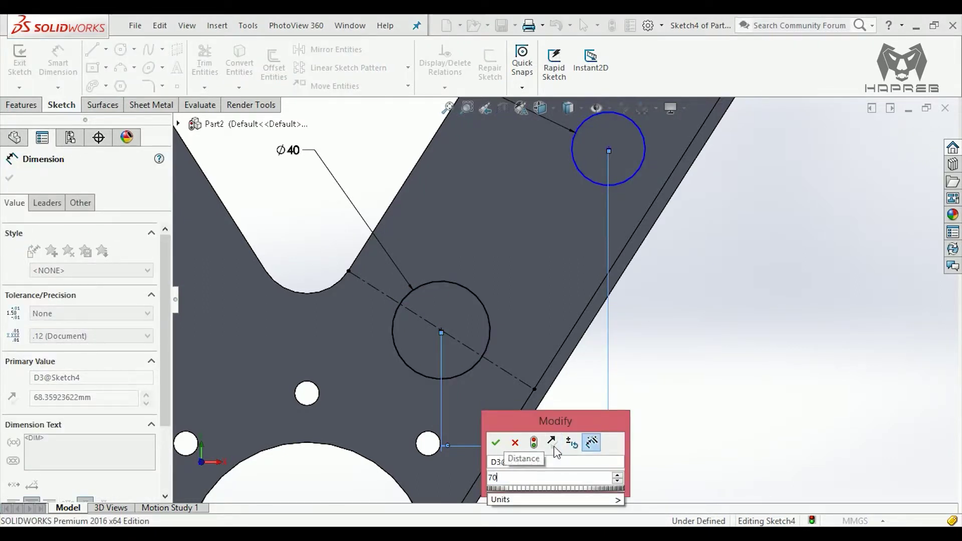
key("Return")
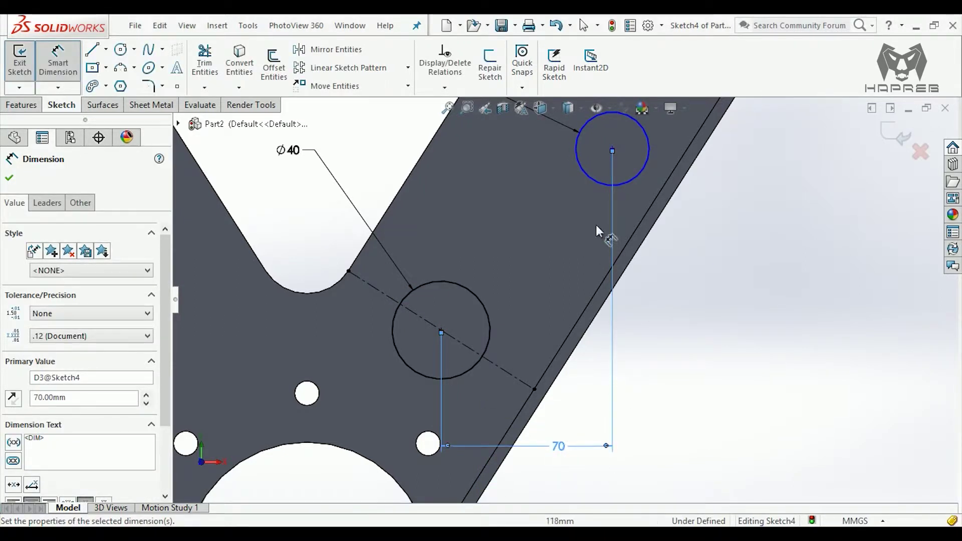
left_click(595, 185)
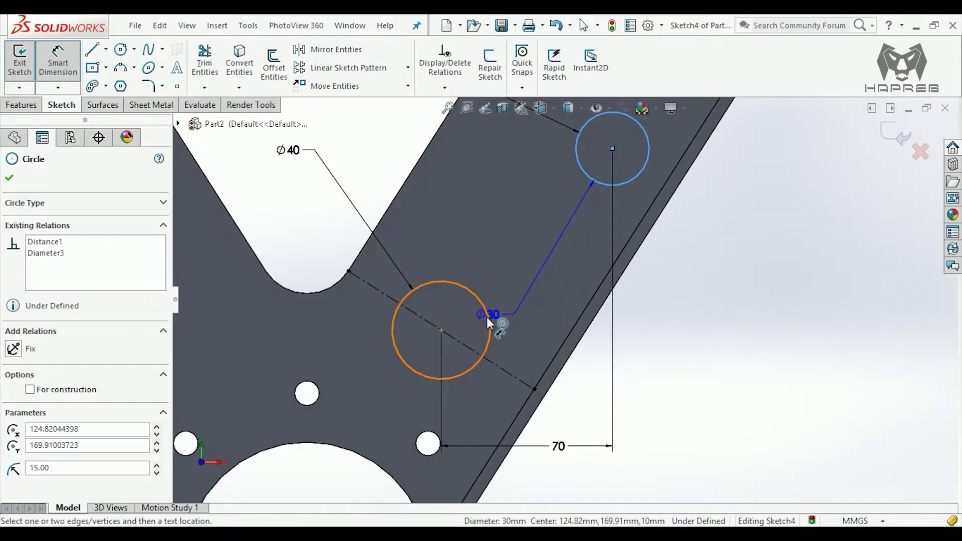
left_click(486, 317)
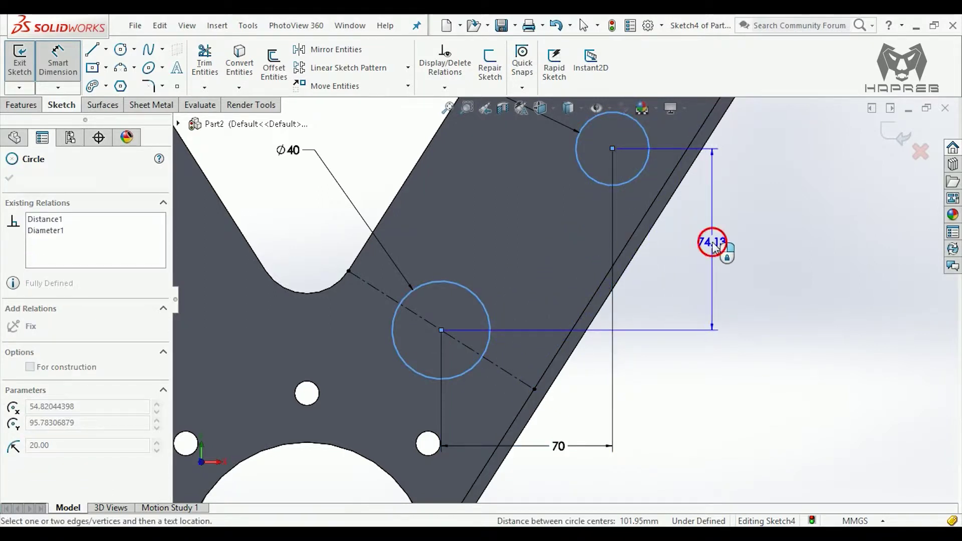
left_click(715, 245)
type("80")
key("Return")
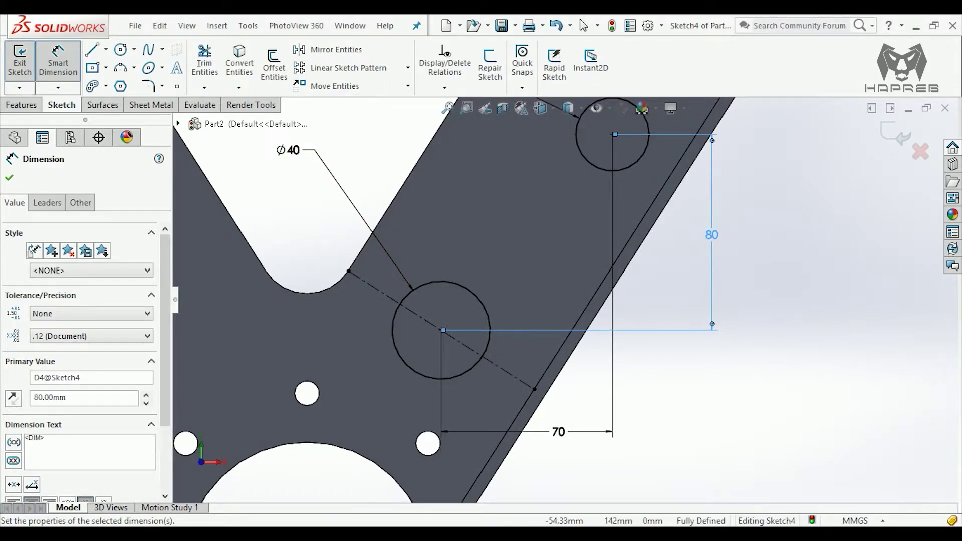
left_click(15, 181)
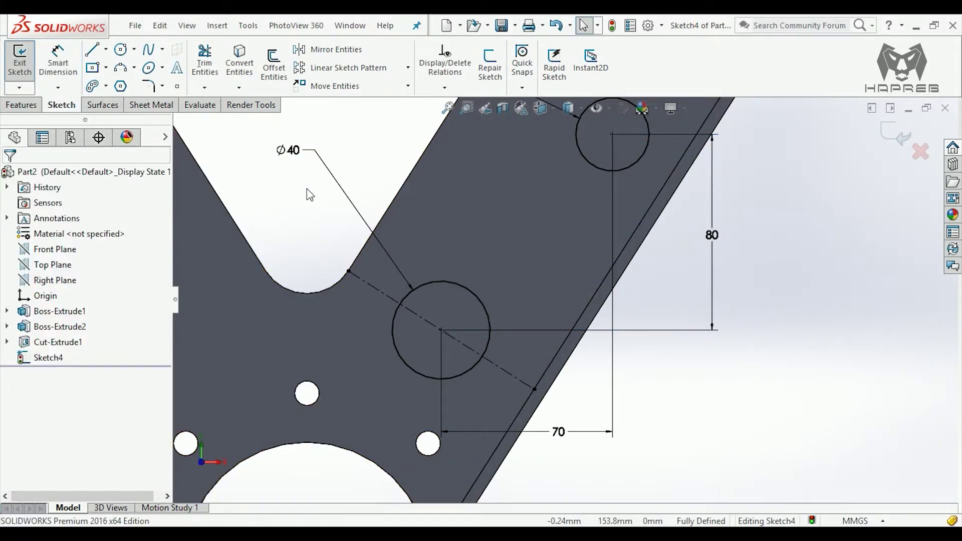
- Draw a vertical centerline upward from the part's origin
middle_click_drag(313, 189, 317, 246, "shift")
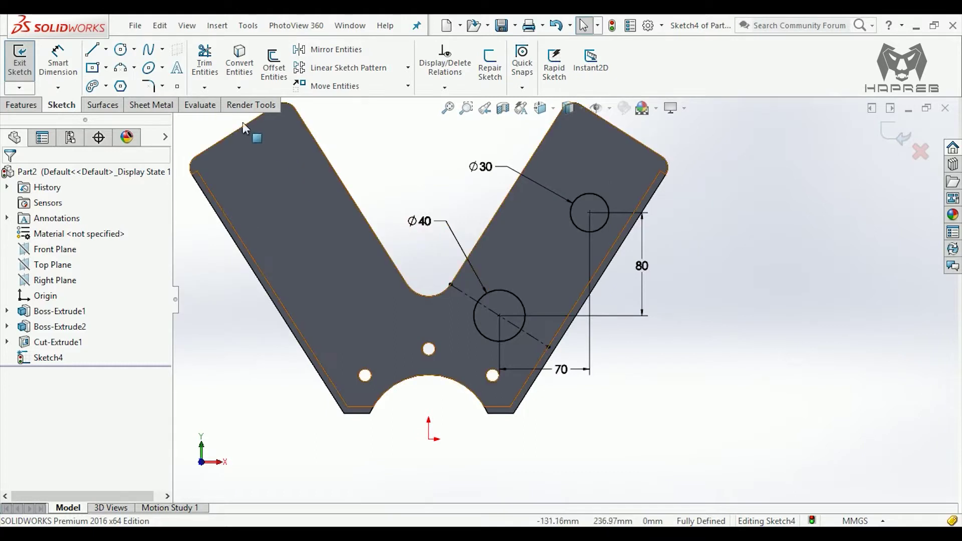
left_click(106, 49)
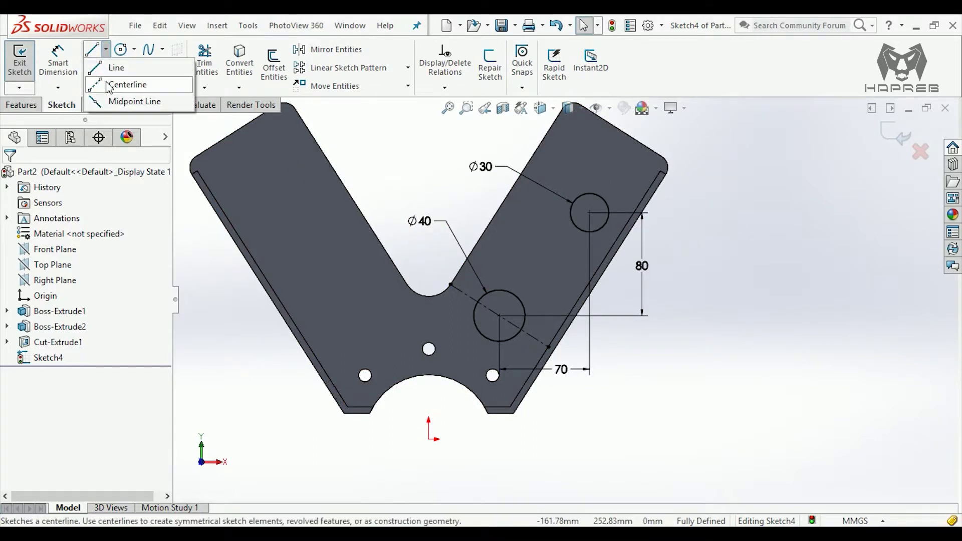
left_click(123, 82)
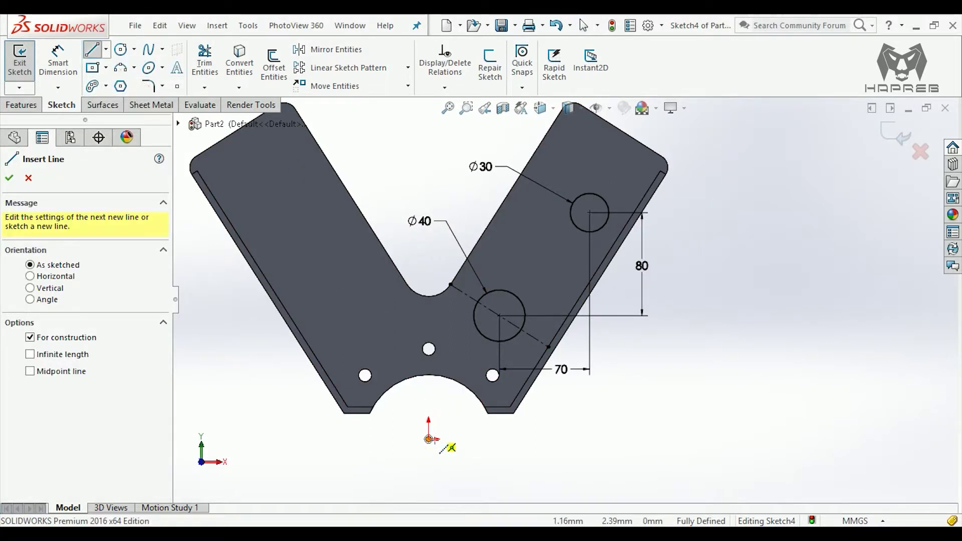
left_click(429, 439)
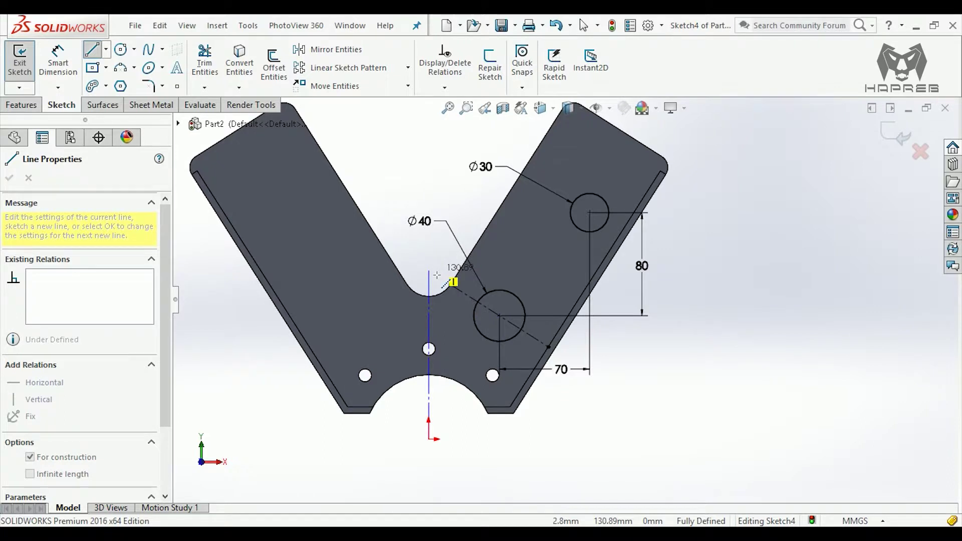
left_click(437, 275)
key("Escape")
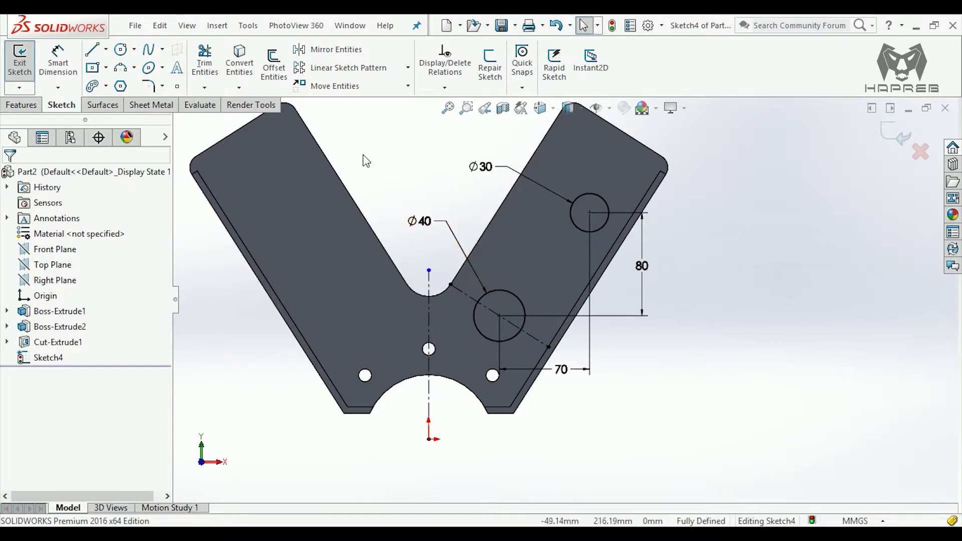
- Mirror the Ø40 and Ø30 circles about the vertical centerline onto the left arm
left_click(344, 54)
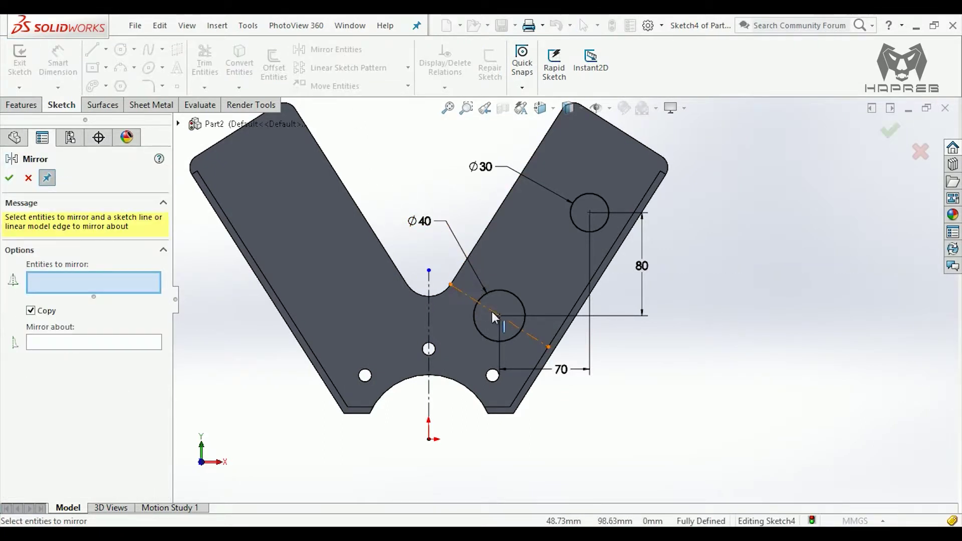
left_click(491, 293)
left_click(590, 230)
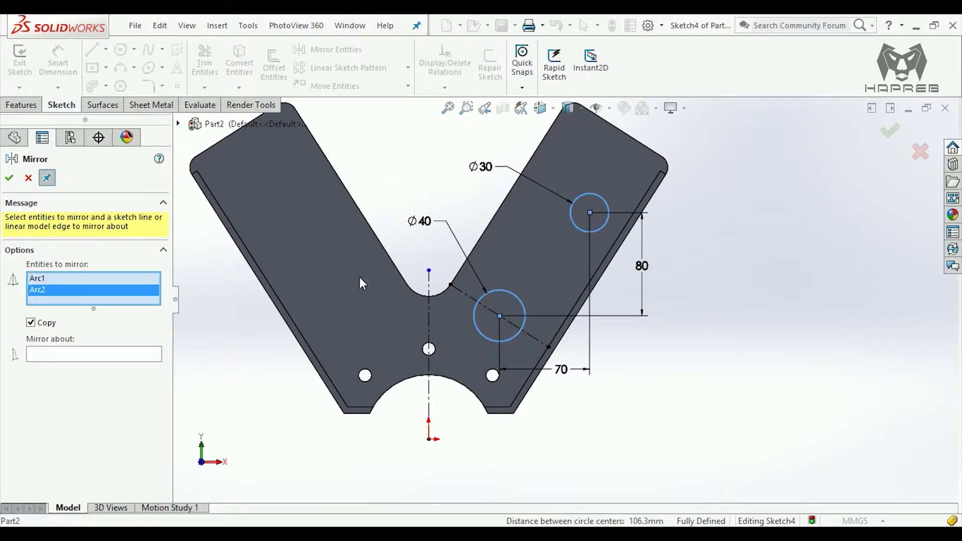
left_click(125, 356)
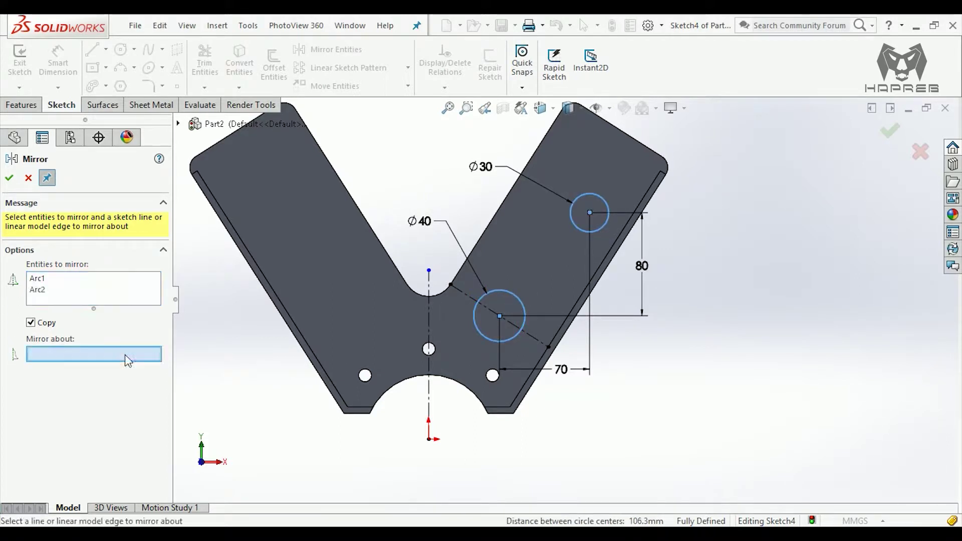
left_click(429, 406)
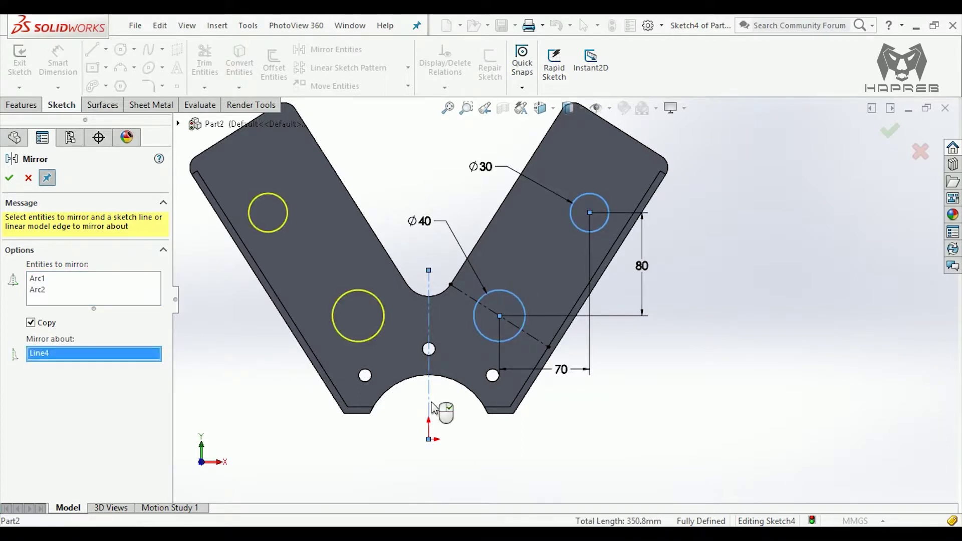
left_click(10, 178)
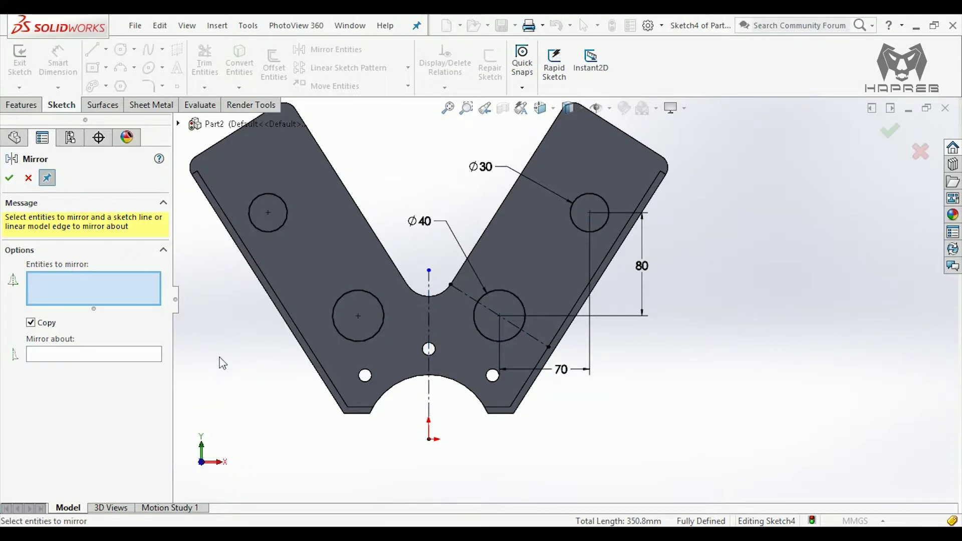
left_click(11, 184)
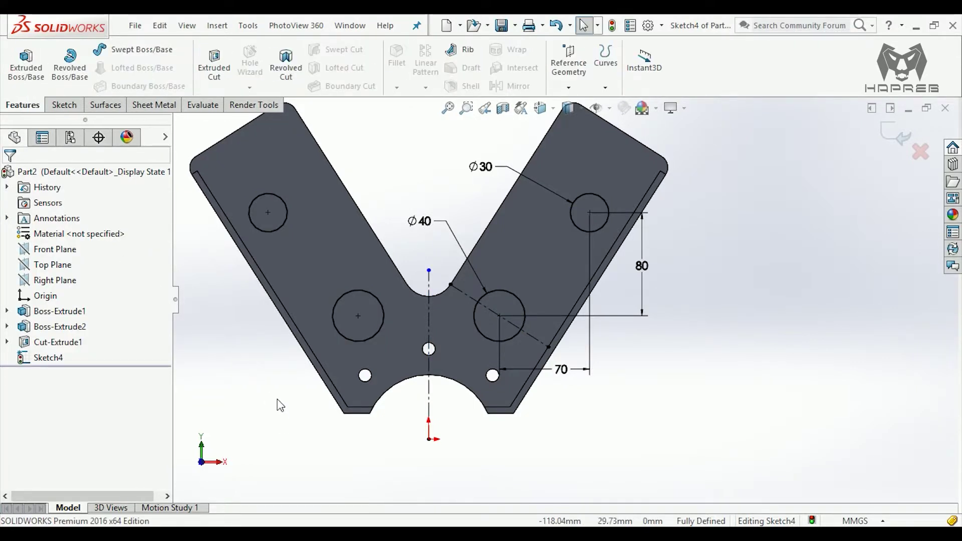
- Extrude the four circles 3 mm as raised bosses (Boss-Extrude3)
left_click(26, 62)
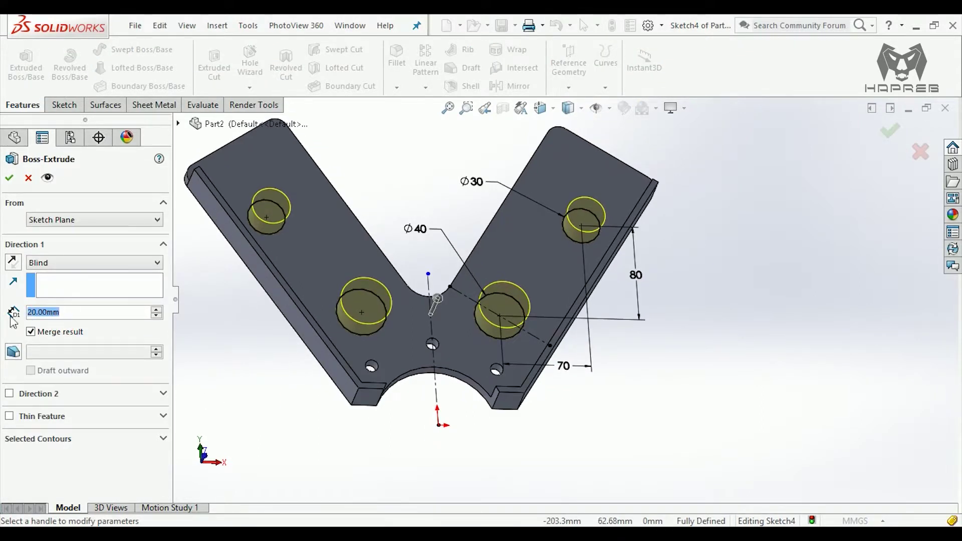
type("3")
key("Return")
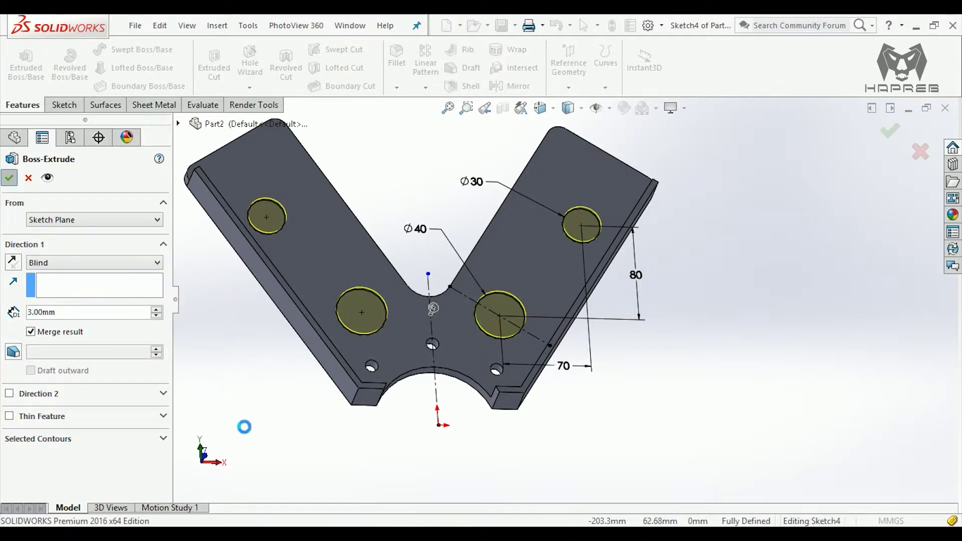
key("Return")
middle_click_drag(296, 431, 374, 444, "ctrl")
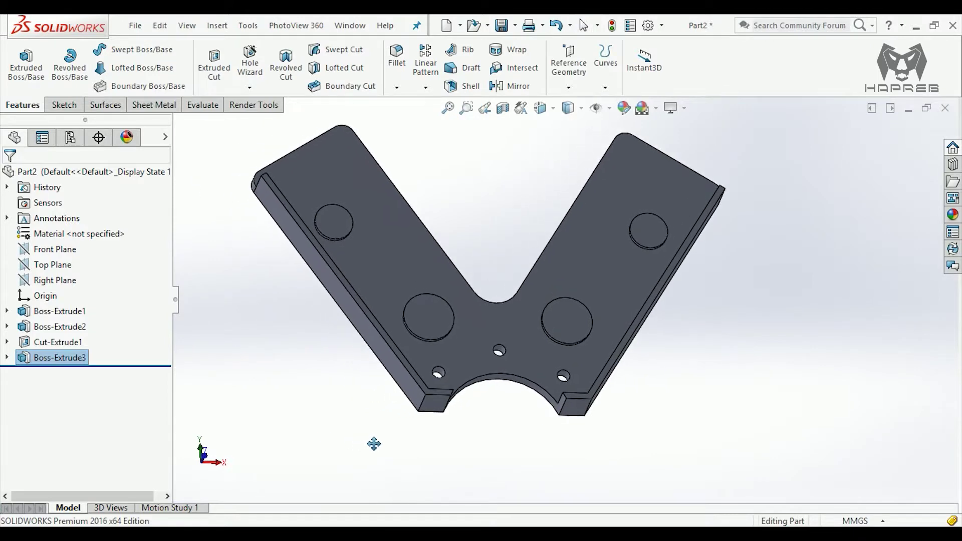
scroll(570, 335, "down", 2)
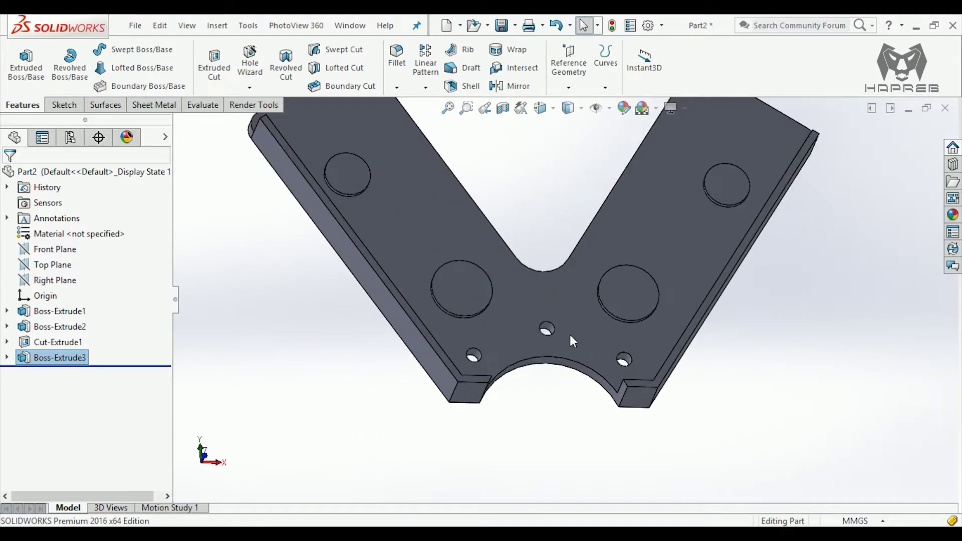
scroll(570, 335, "down", 3)
- Start Sketch5 on the right lower boss face and offset both lower boss edges 10 mm inward
left_click(627, 276)
left_click(679, 240)
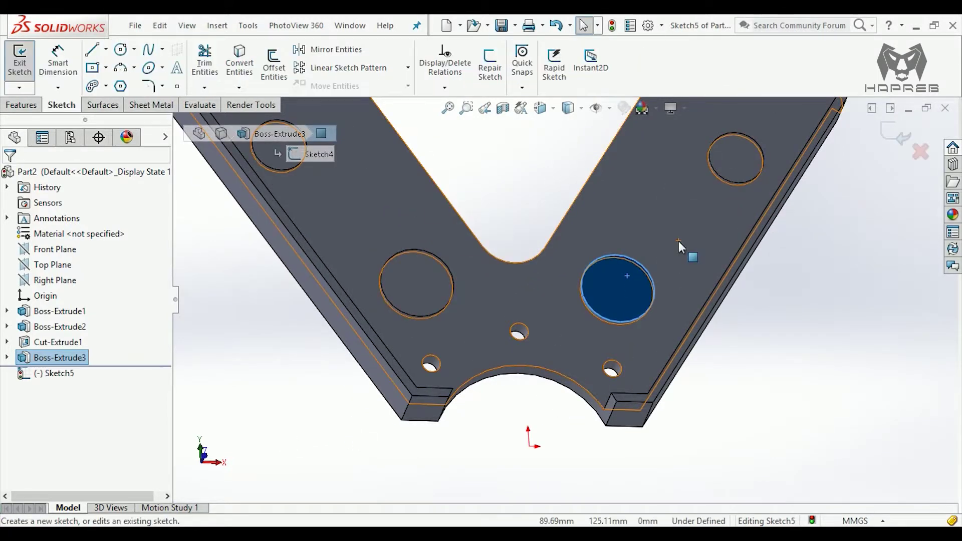
left_click(572, 261)
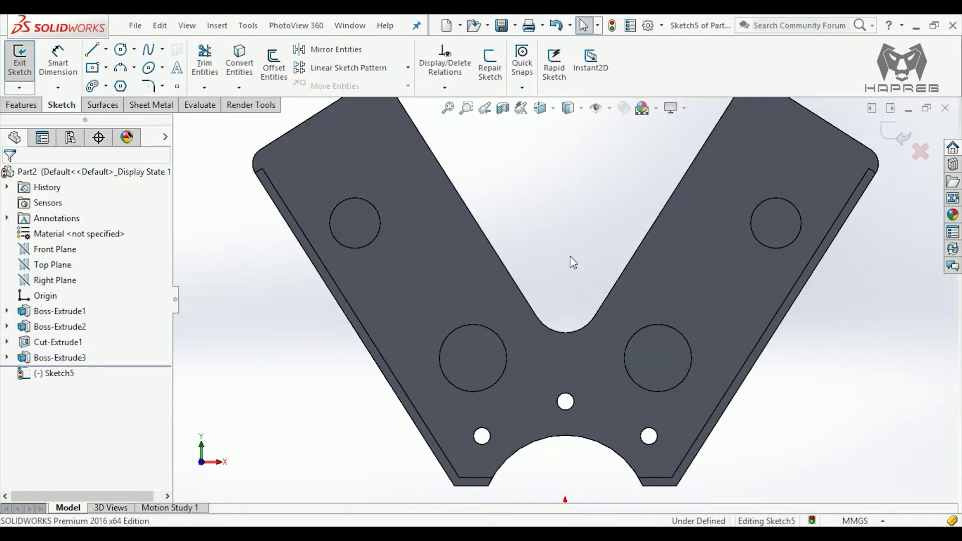
left_click(274, 65)
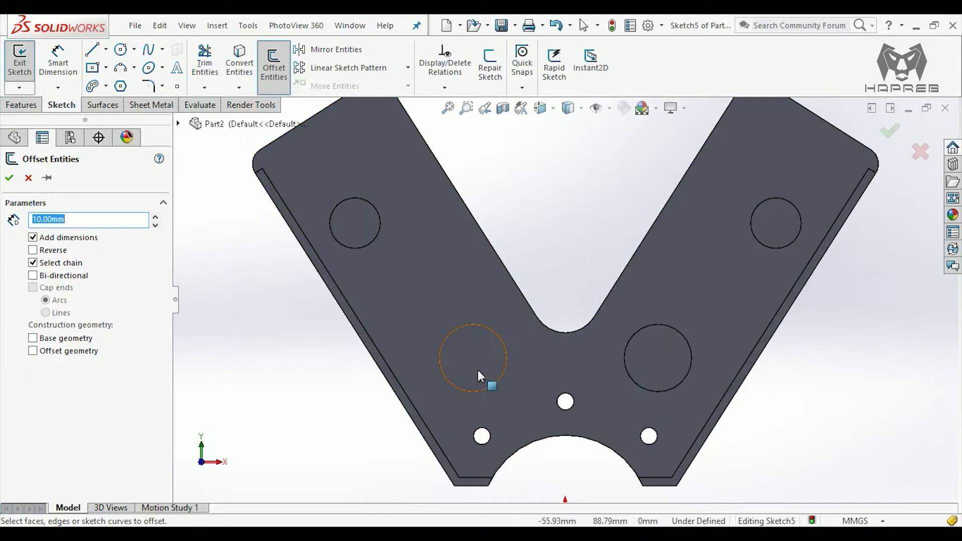
left_click(505, 346)
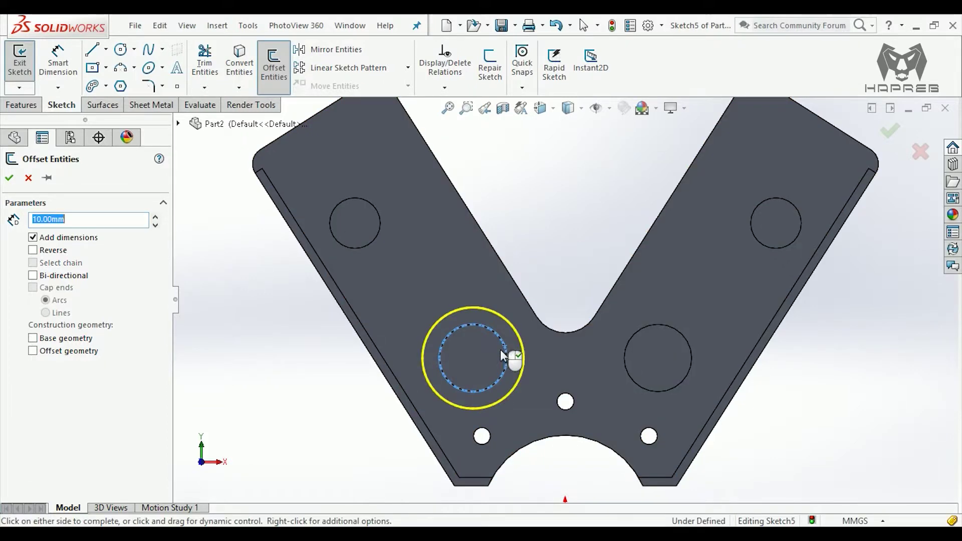
left_click(477, 357)
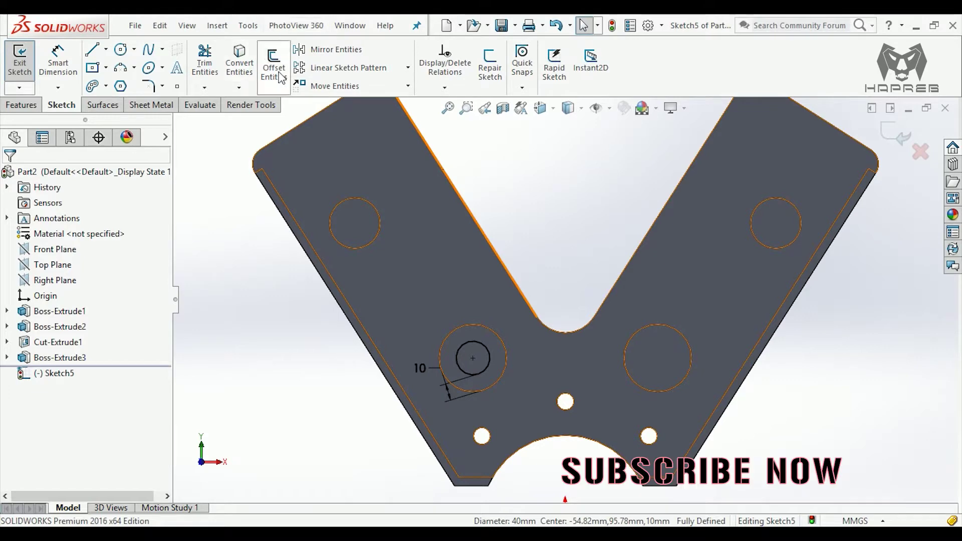
left_click(273, 65)
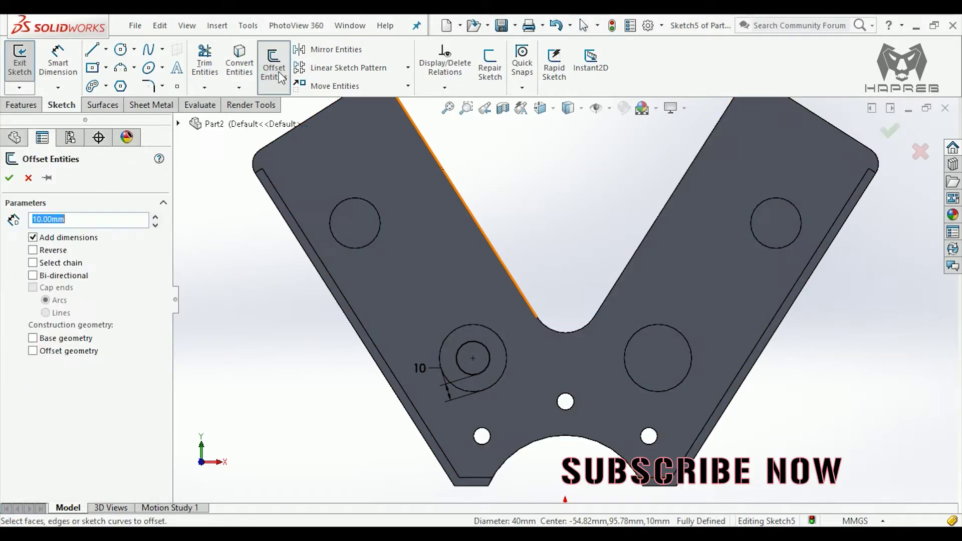
left_click(627, 349)
left_click(647, 356)
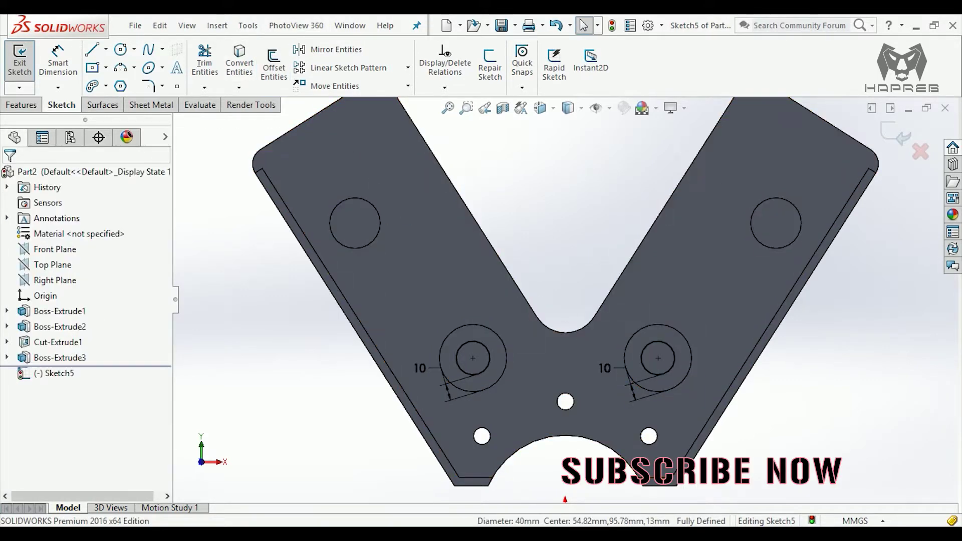
left_click(21, 106)
- Extrude the two inner circles 50 mm into pins (Boss-Extrude4) and select the right pin's top
left_click(35, 76)
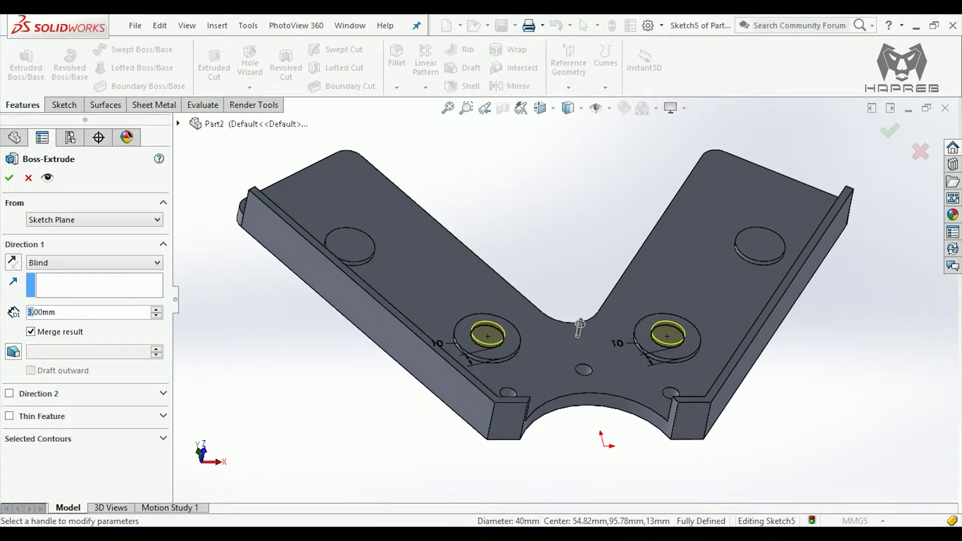
type("50")
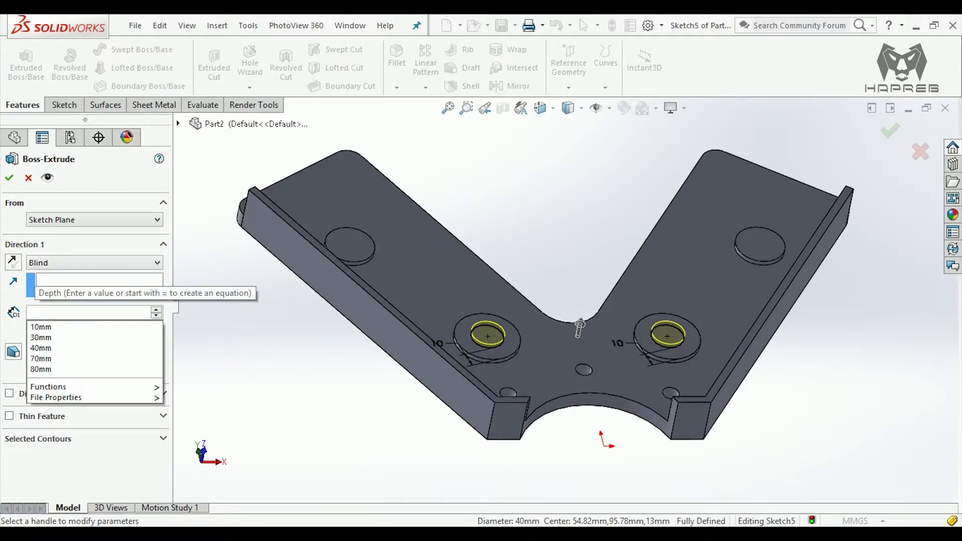
key("Return")
left_click(9, 178)
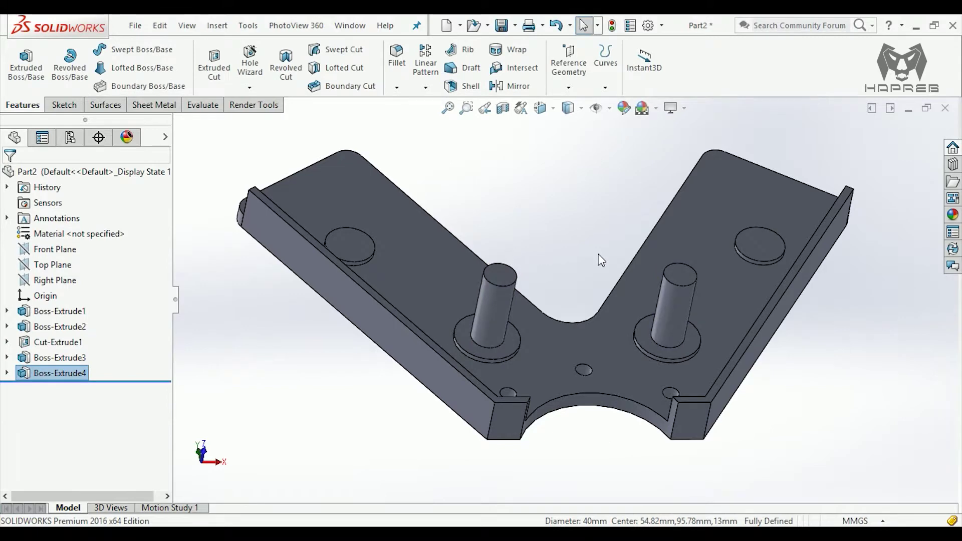
scroll(612, 278, "down", 2)
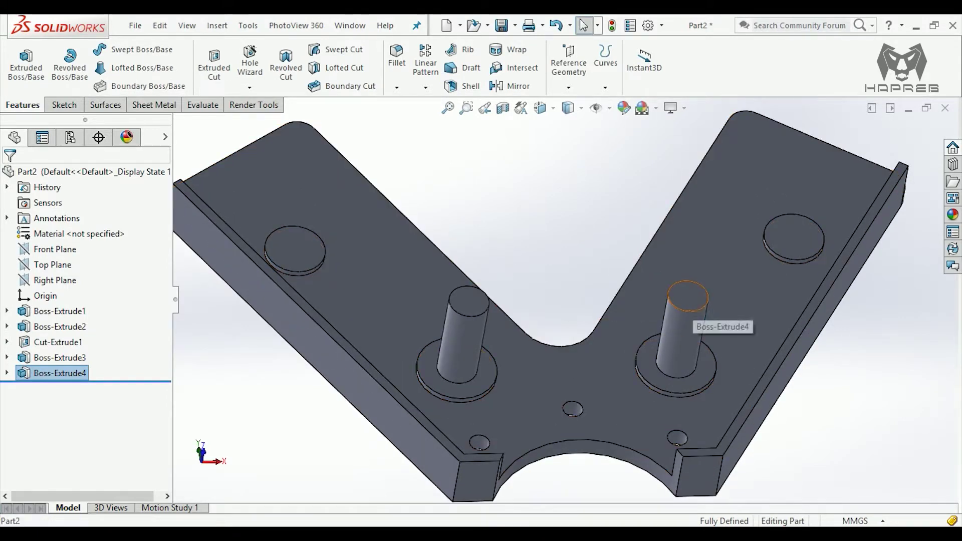
left_click(694, 299)
- Start Sketch6 on the right pin top and draw a small circle on each pin
left_click(748, 261)
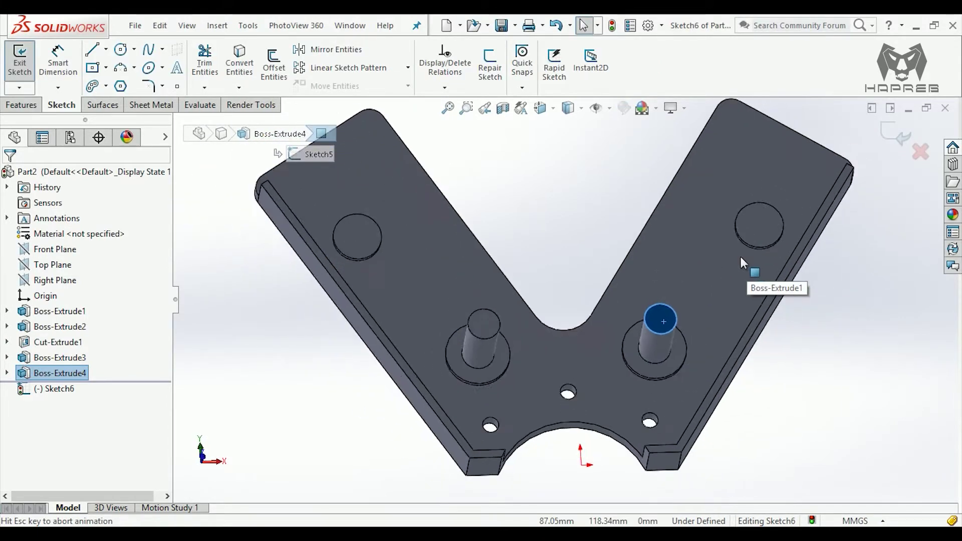
left_click(780, 384)
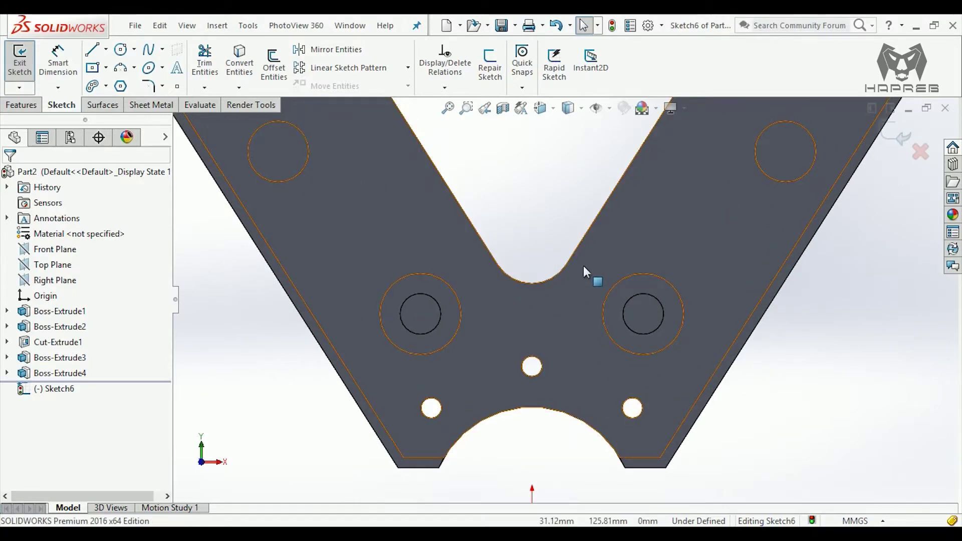
scroll(571, 307, "down", 2)
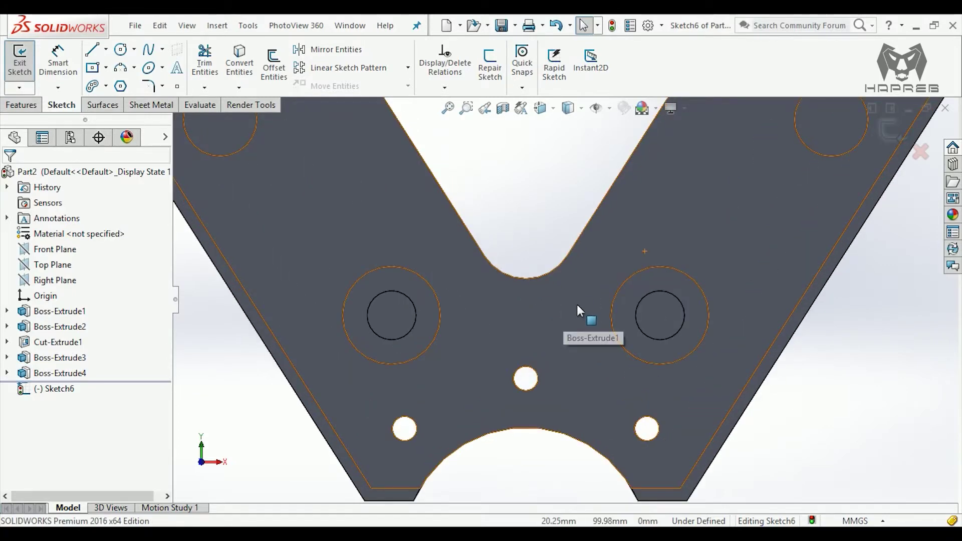
left_click(121, 50)
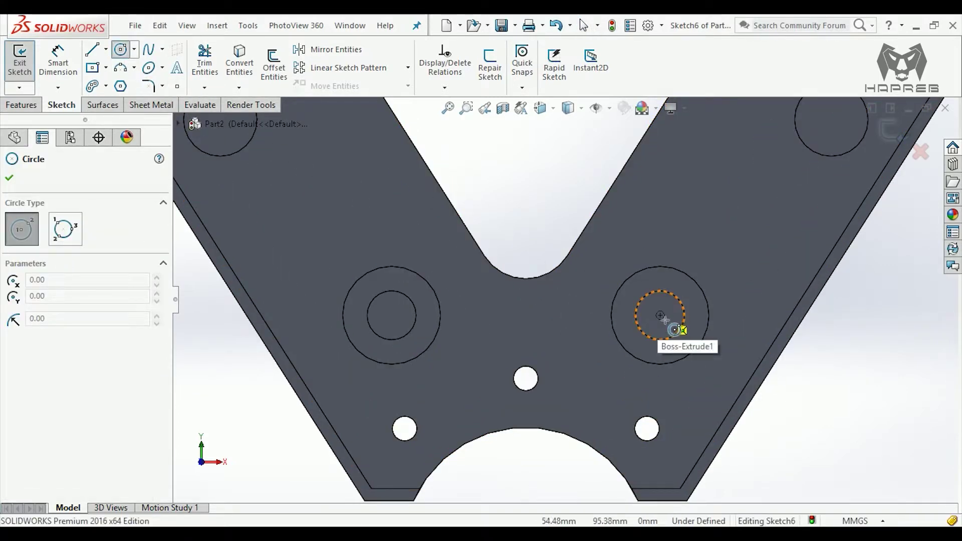
left_click(662, 317)
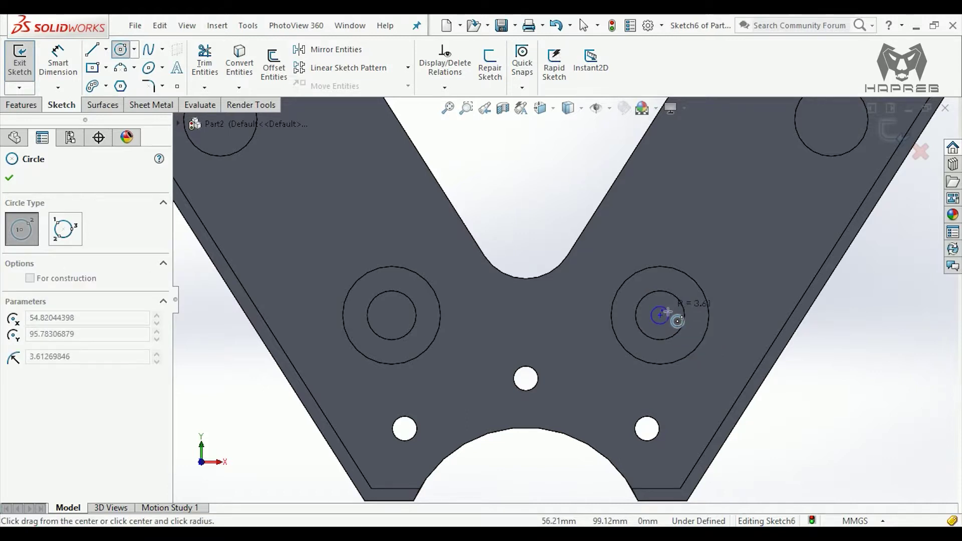
left_click(636, 317)
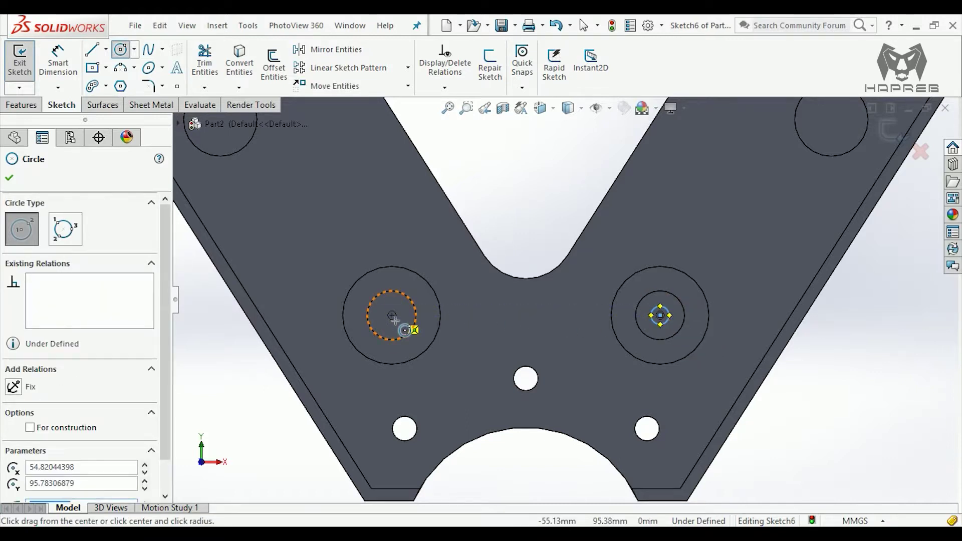
left_click(392, 315)
left_click(402, 313)
key("Escape")
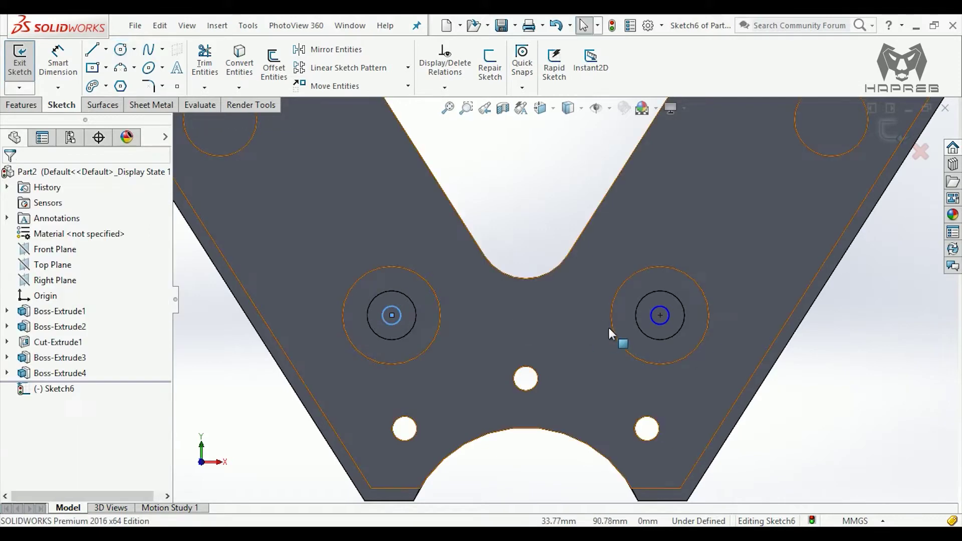
- Dimension the right small circle to Ø5 and make both small circles equal
scroll(609, 327, "down", 2)
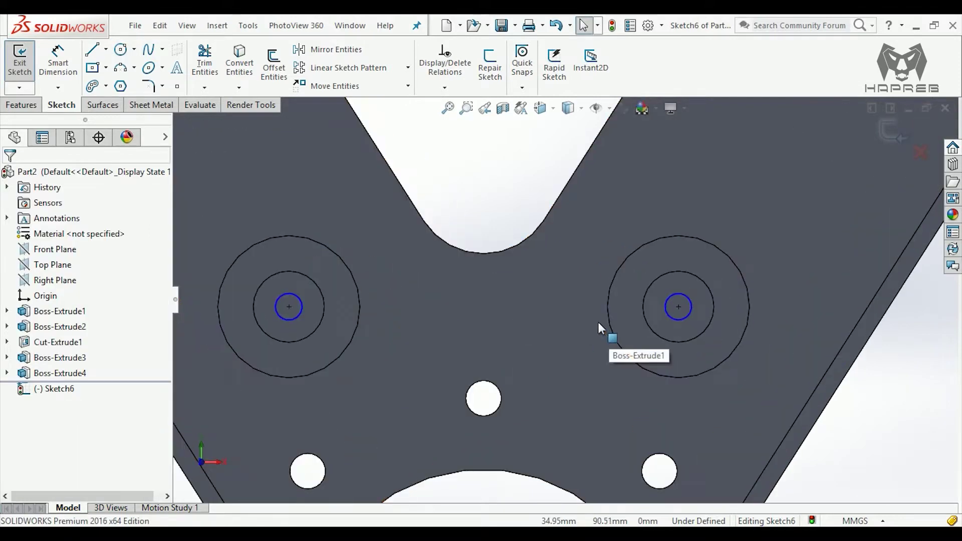
left_click(57, 60)
left_click(678, 322)
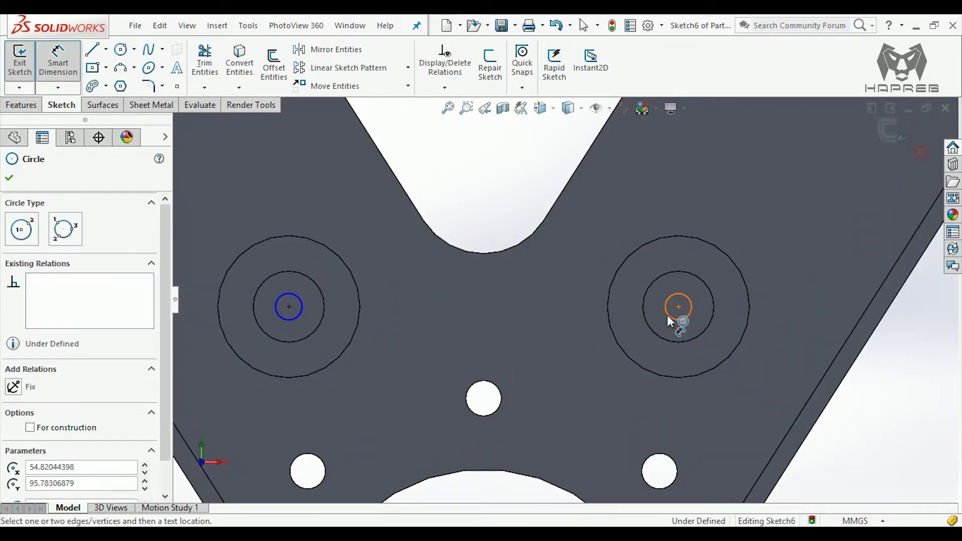
left_click(496, 196)
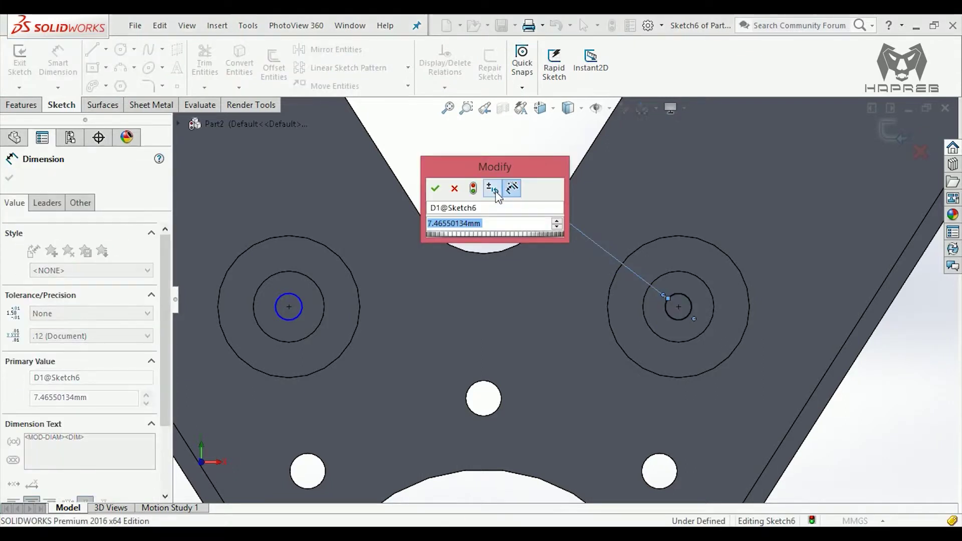
type("5")
key("Return")
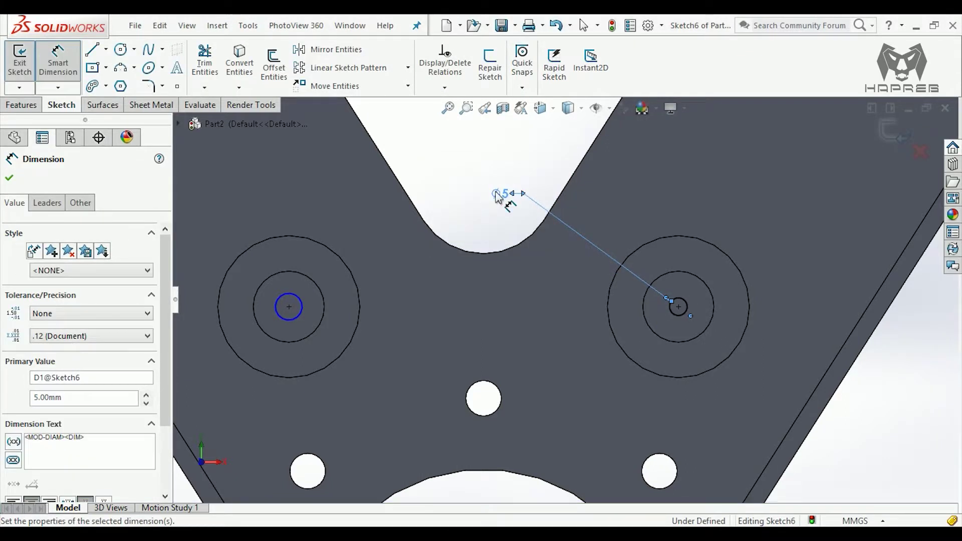
key("Escape")
key("Escape")
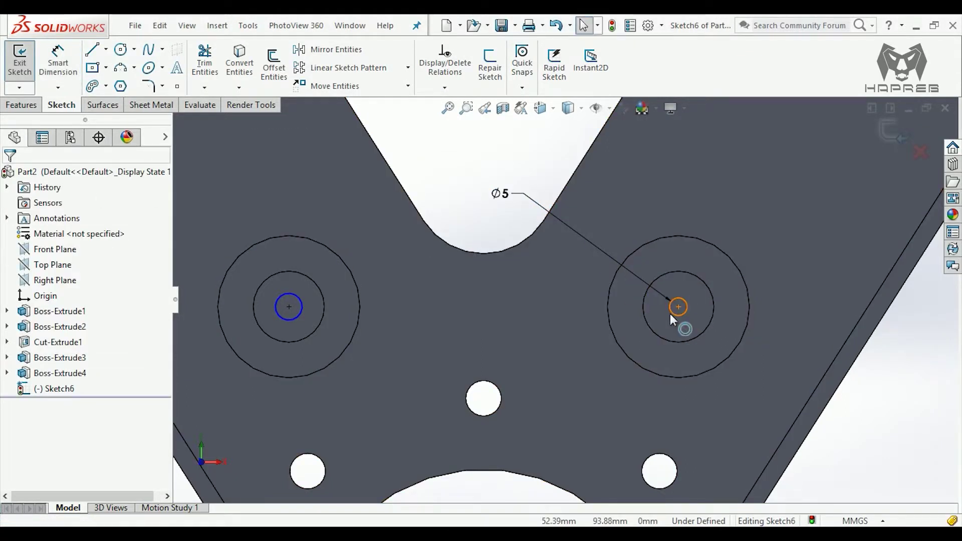
left_click(670, 314)
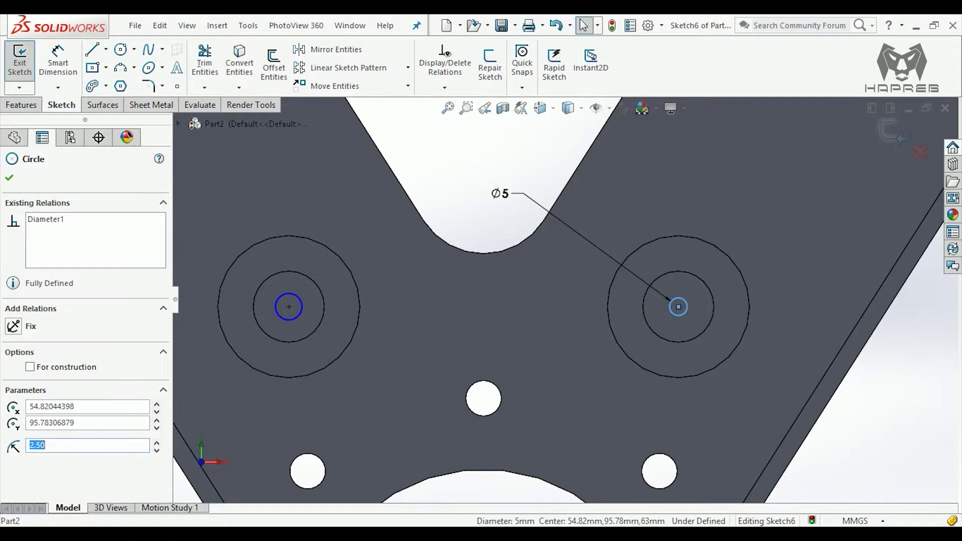
left_click(296, 317, "ctrl")
left_click(386, 259)
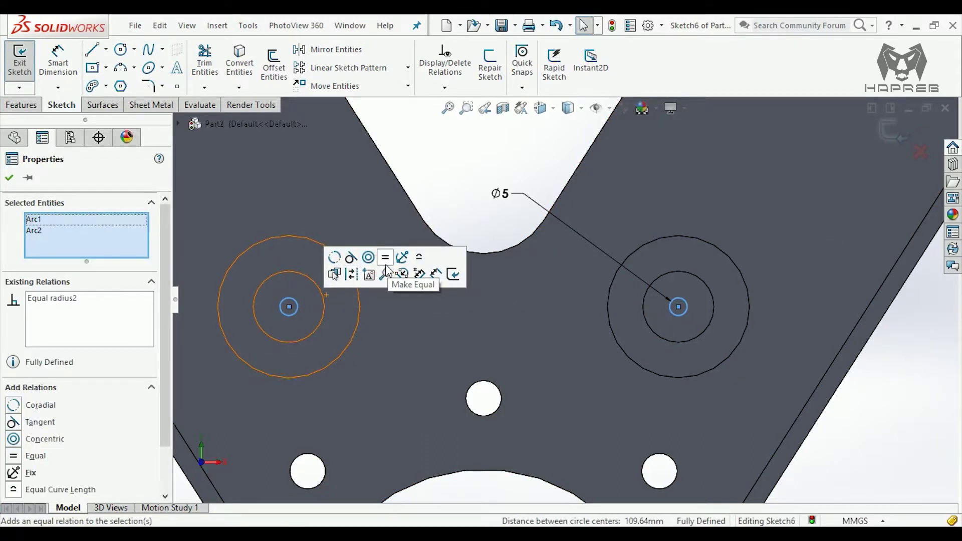
left_click(14, 178)
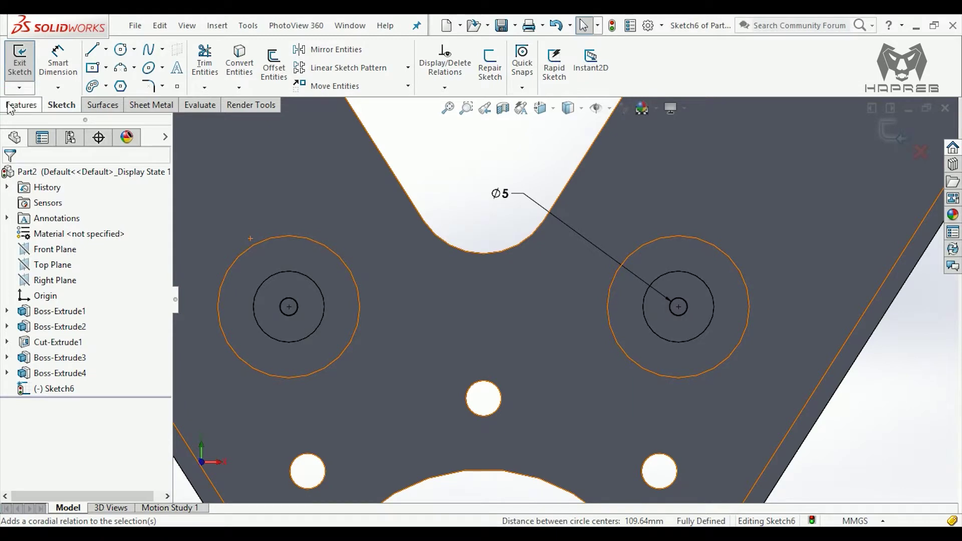
left_click(10, 106)
- Cut the two Ø5 circles 15 mm deep into the pins, then zoom to fit
left_click(215, 63)
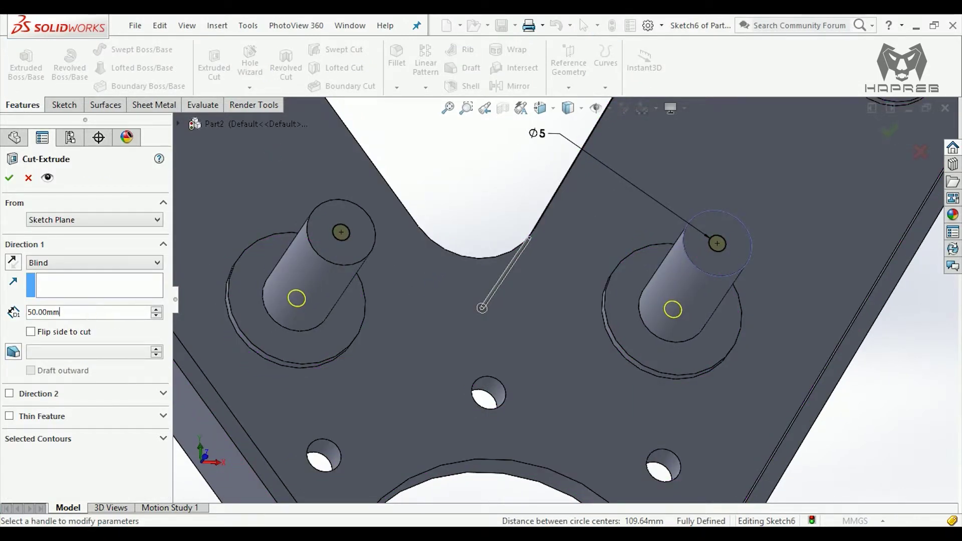
type("15")
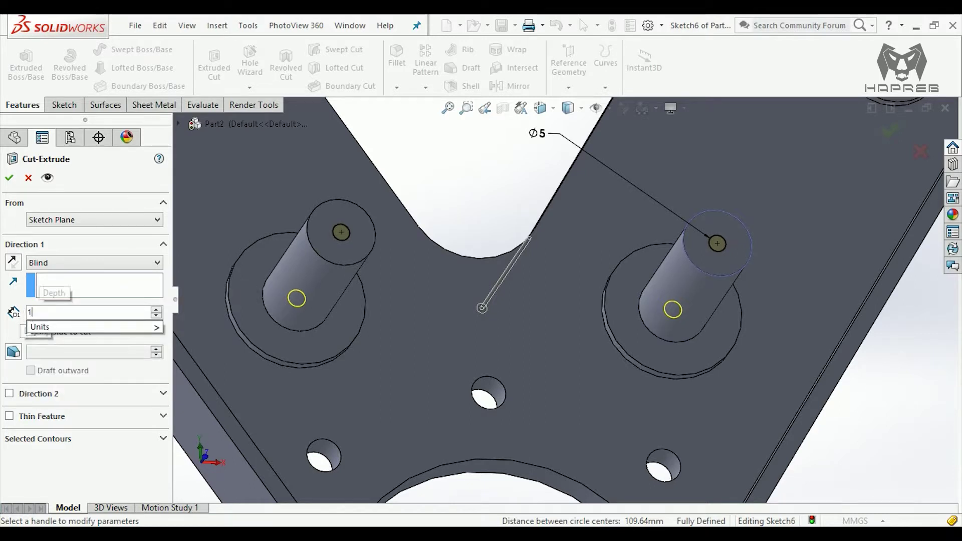
key("Return")
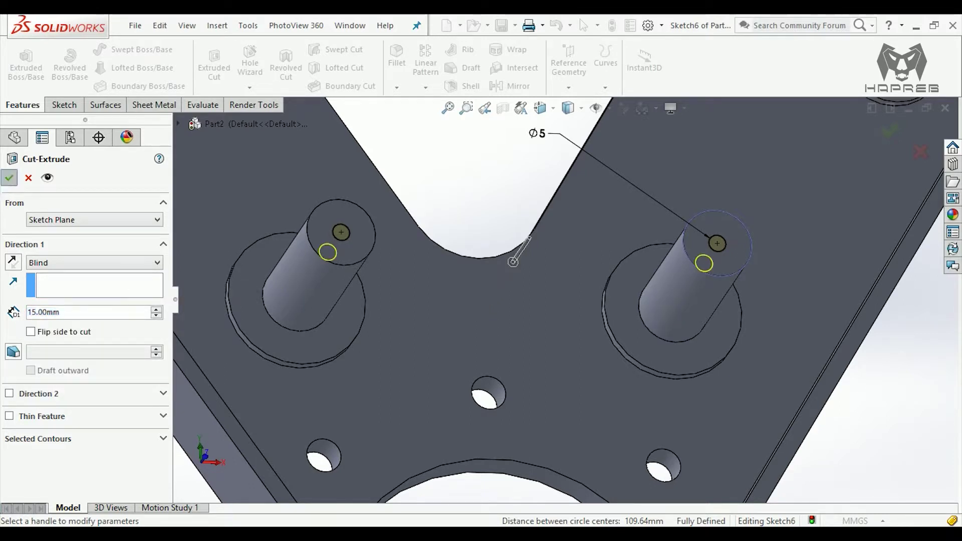
key("Return")
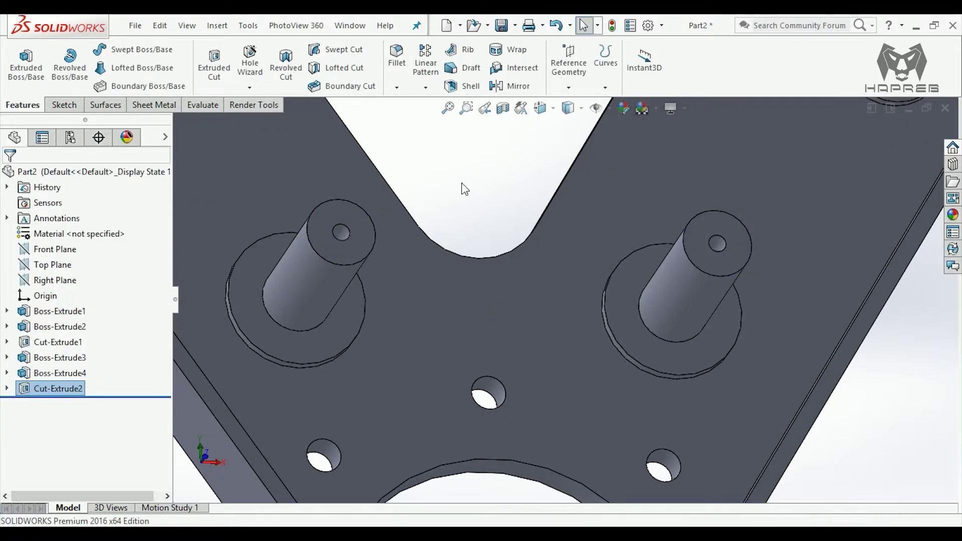
key("f")
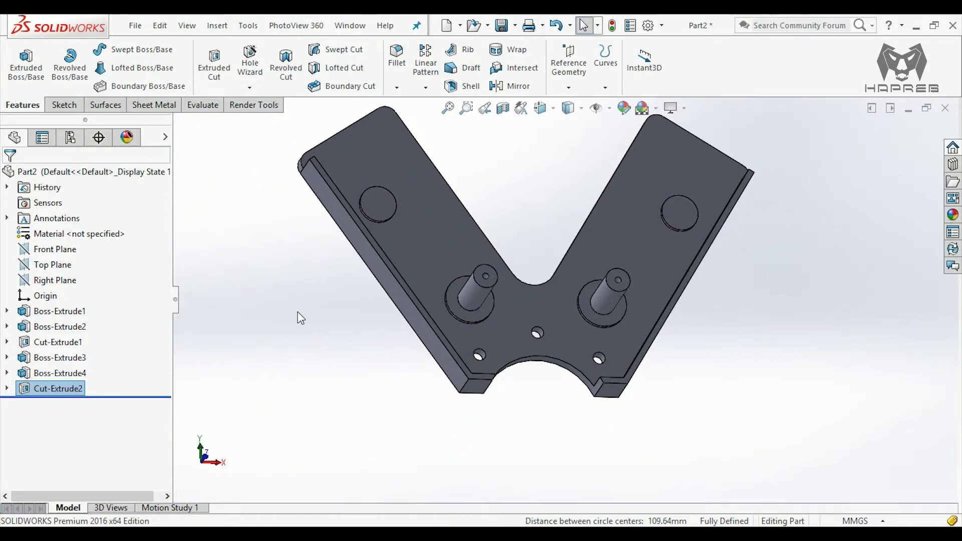
- Start Sketch7 on the right outer boss face and draw a circle on each outer boss
left_click(688, 210)
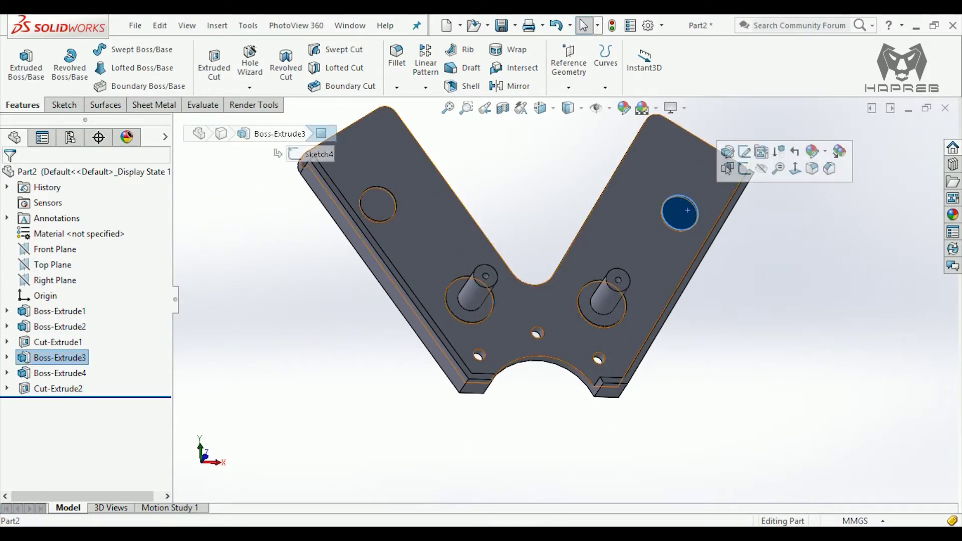
left_click(728, 168)
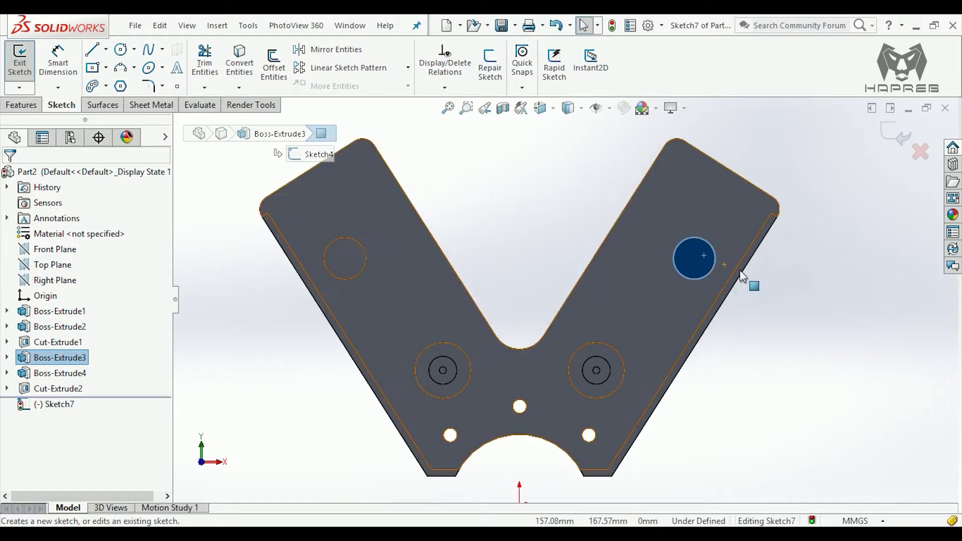
scroll(740, 270, "down", 2)
scroll(727, 281, "down", 2)
left_click(773, 365)
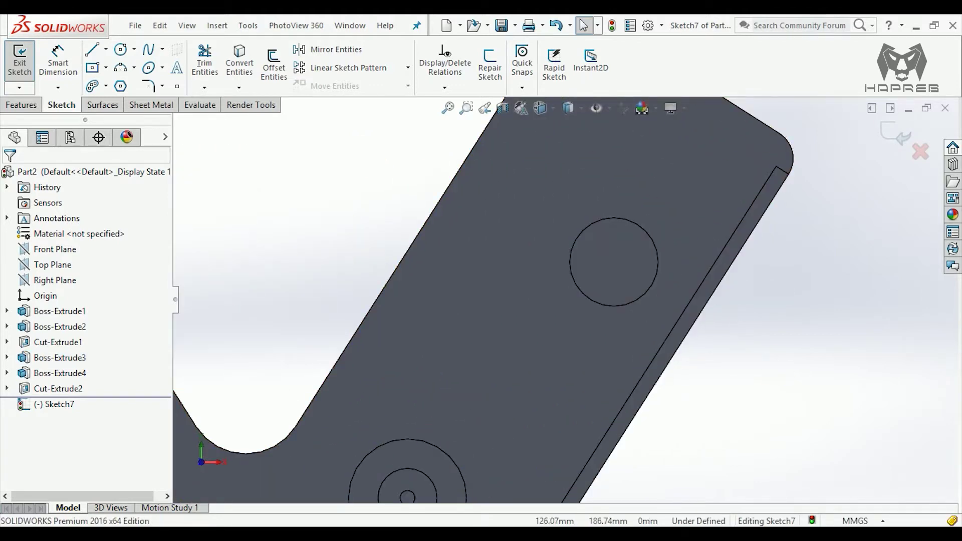
left_click(121, 50)
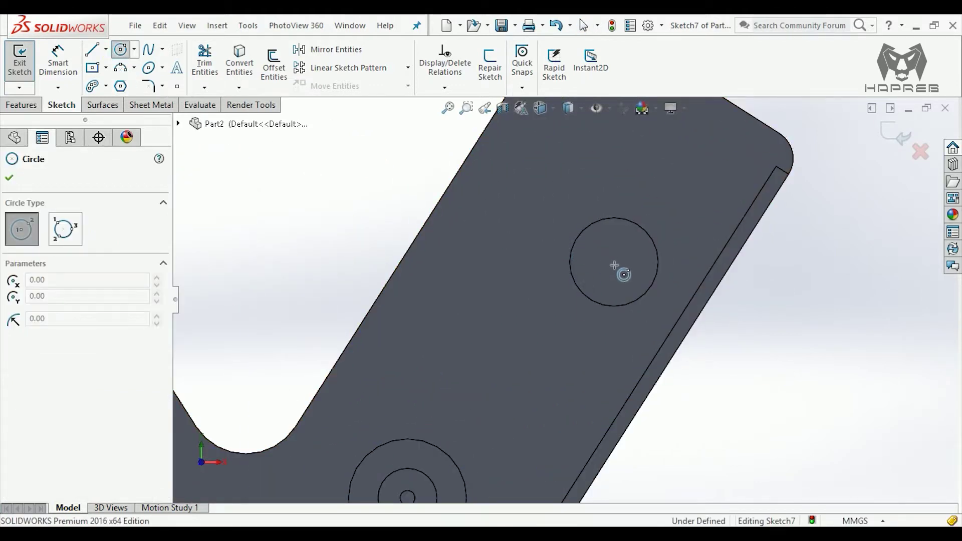
left_click(617, 263)
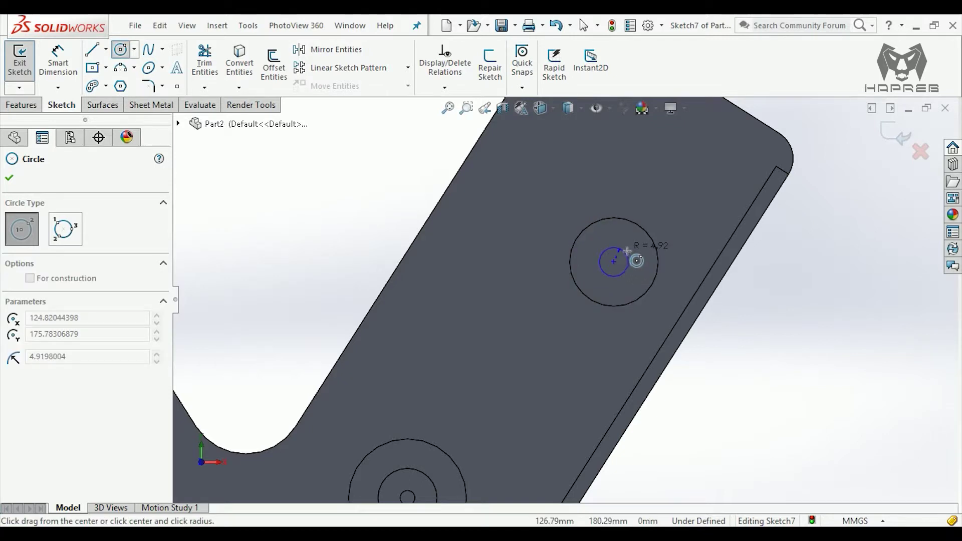
left_click(628, 250)
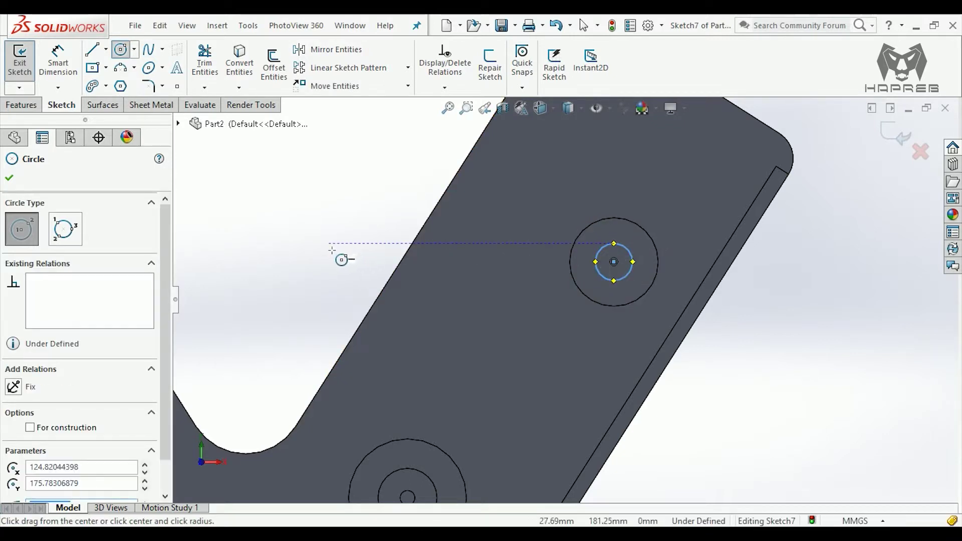
middle_click_drag(332, 250, 753, 284, "ctrl")
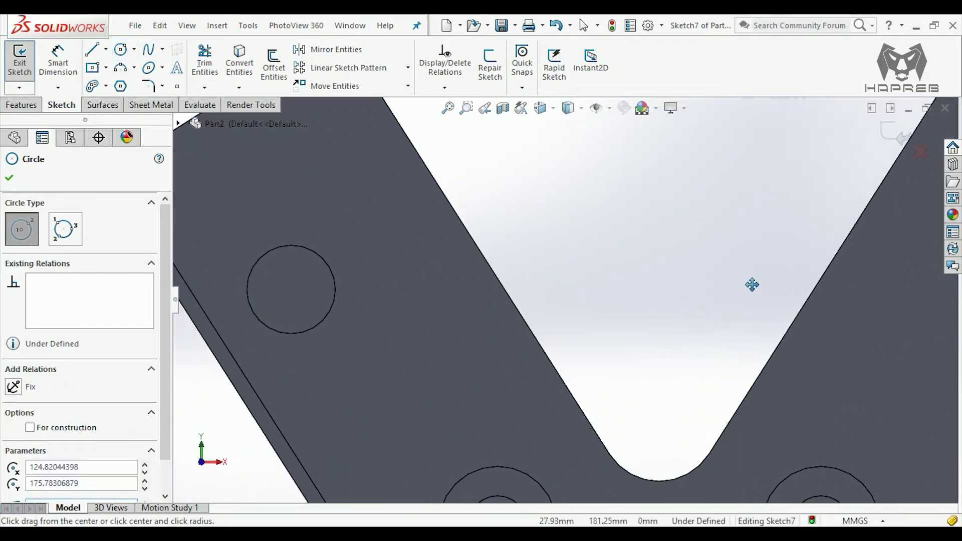
left_click(291, 290)
left_click(298, 275)
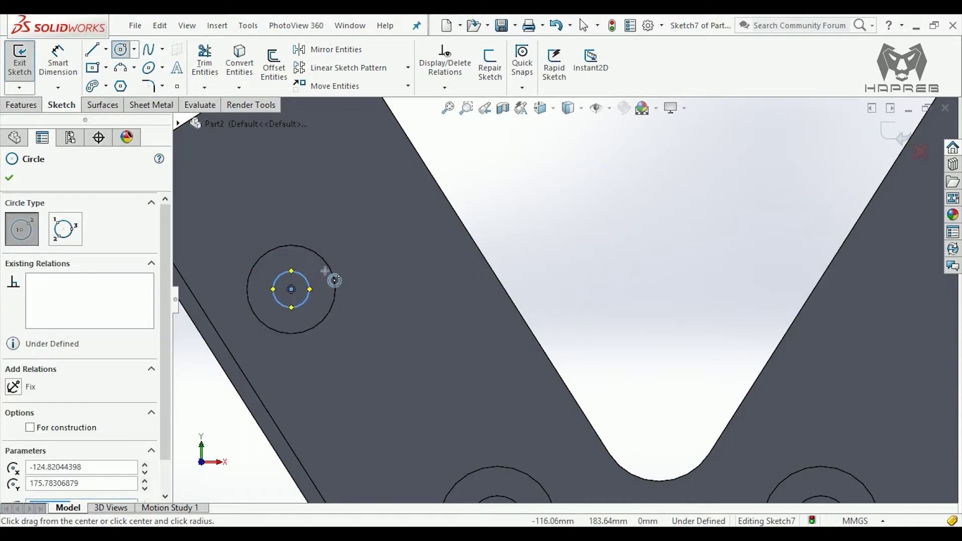
key("Escape")
mouse_move(559, 254)
middle_mouse_down("shift")
mouse_move(582, 286)
mouse_move(576, 271)
mouse_move(542, 294)
middle_mouse_up("shift")
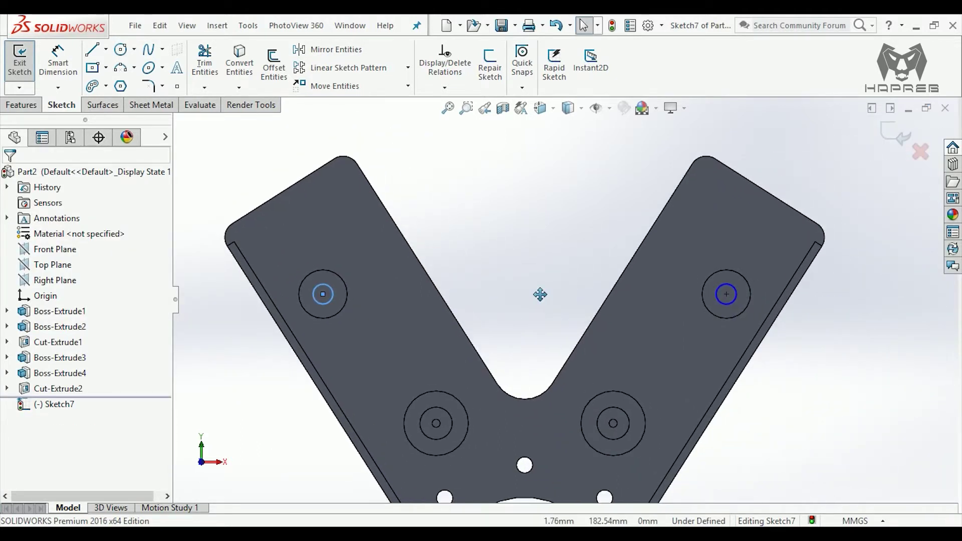
- Dimension the left circle Ø20, make both circles equal, and exit the sketch
left_click(73, 64)
left_click(317, 286)
left_click(472, 214)
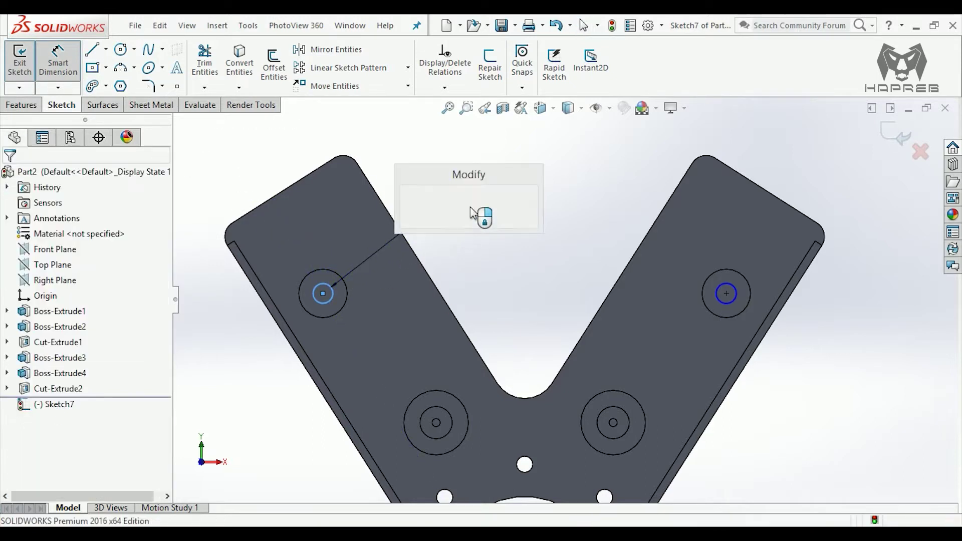
type("20")
key("Return")
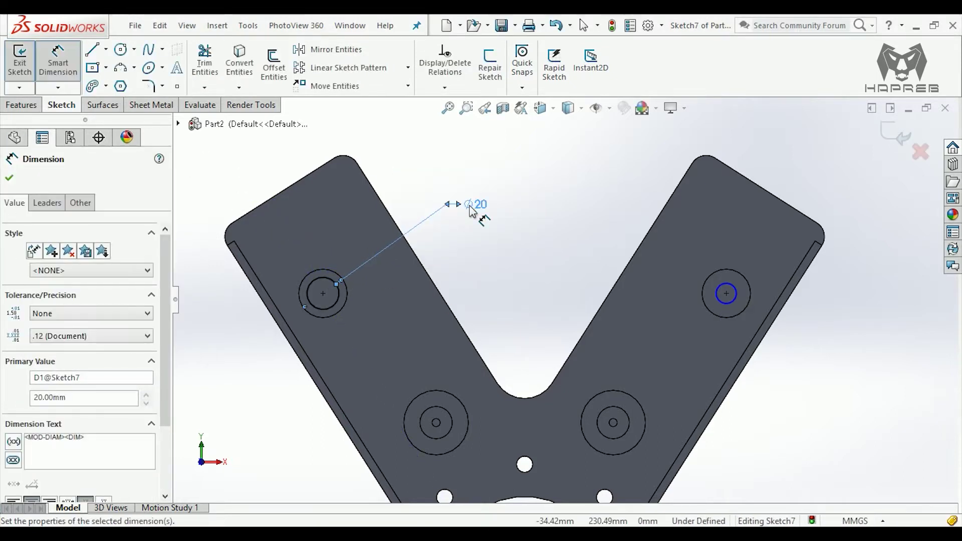
left_click(482, 245)
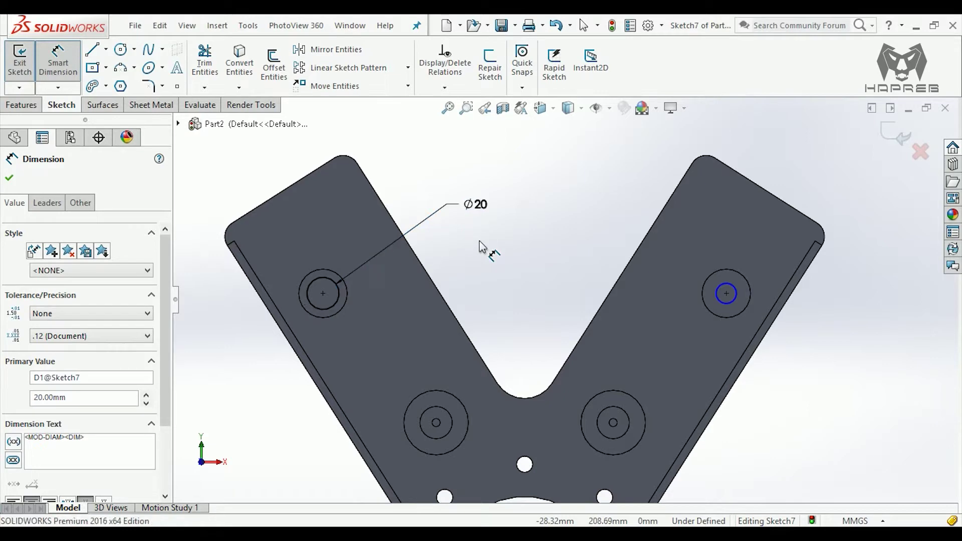
key("Escape")
left_click(335, 299)
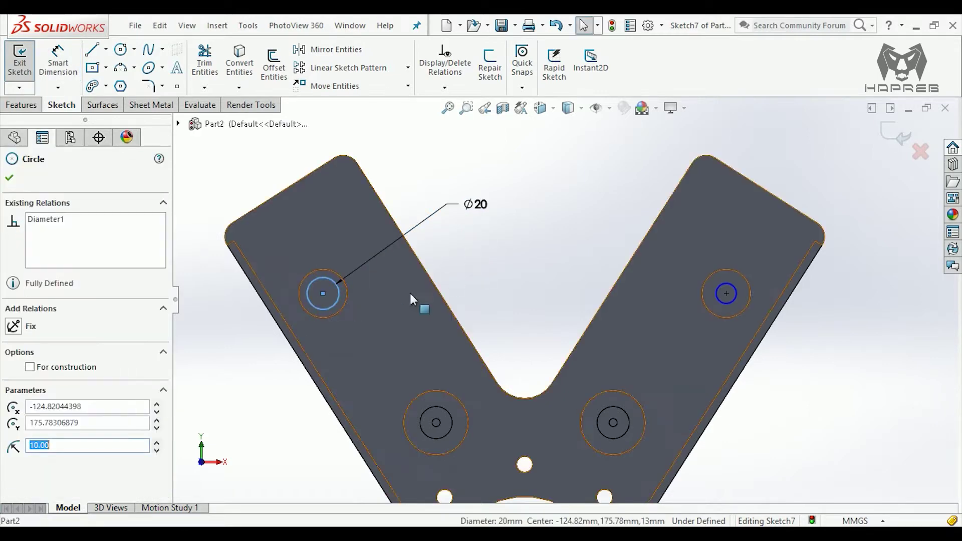
left_click(735, 299, "ctrl")
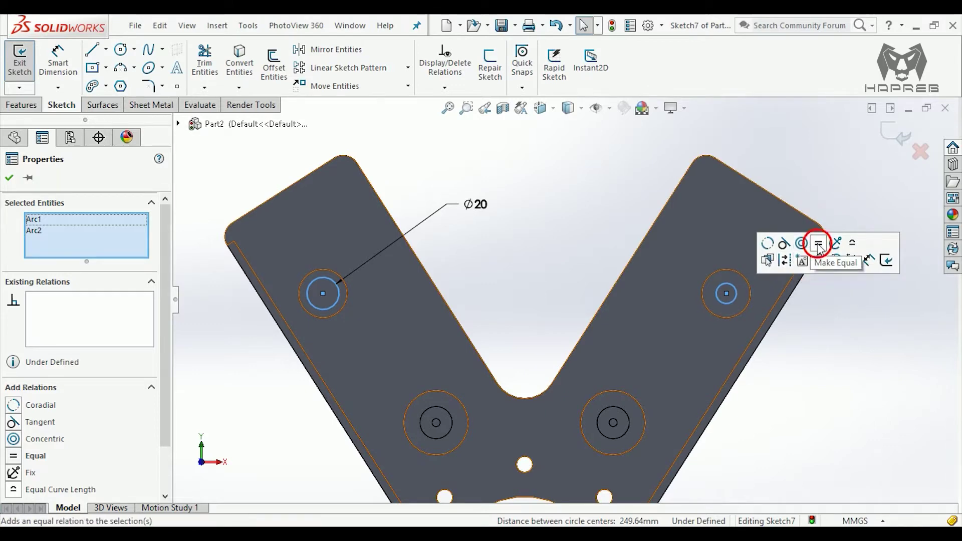
left_click(817, 244)
left_click(570, 237)
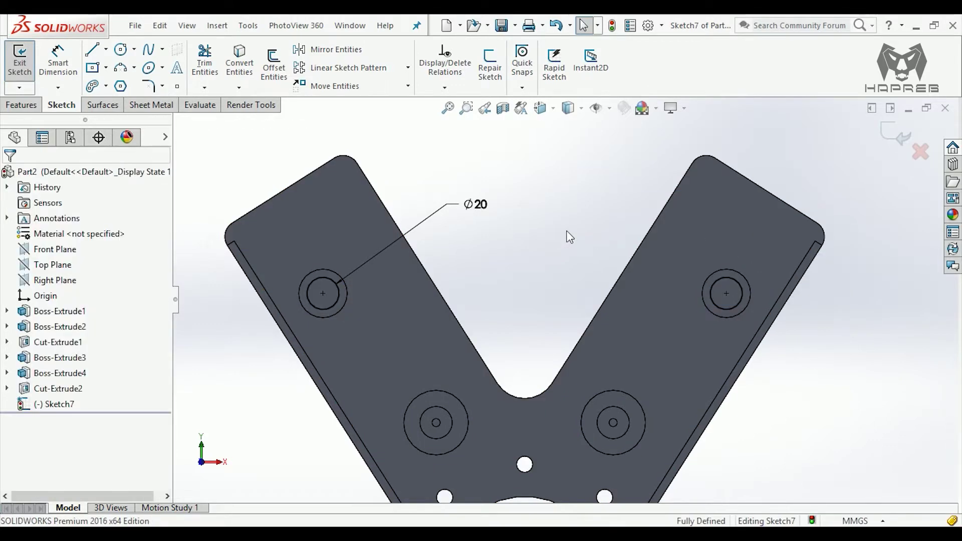
key("ctrl+b")
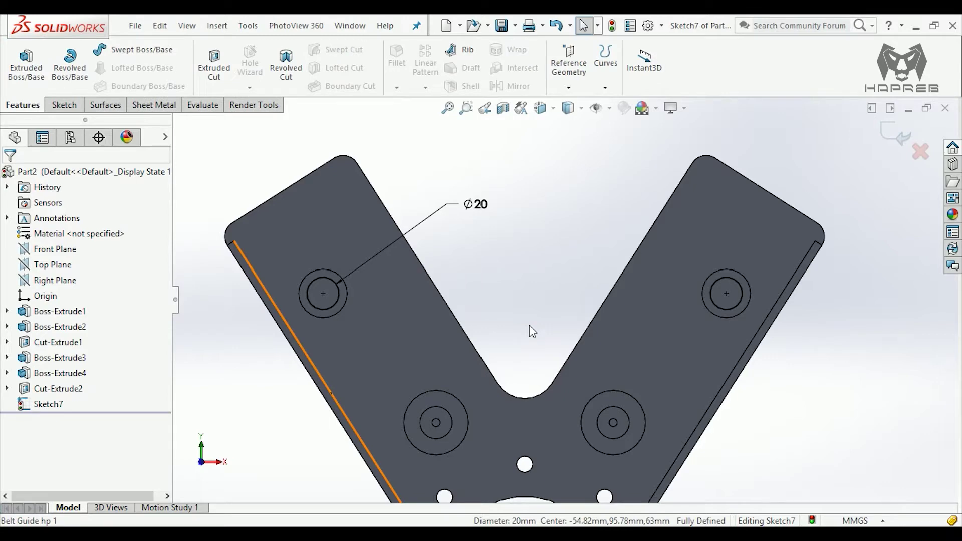
left_click(26, 63)
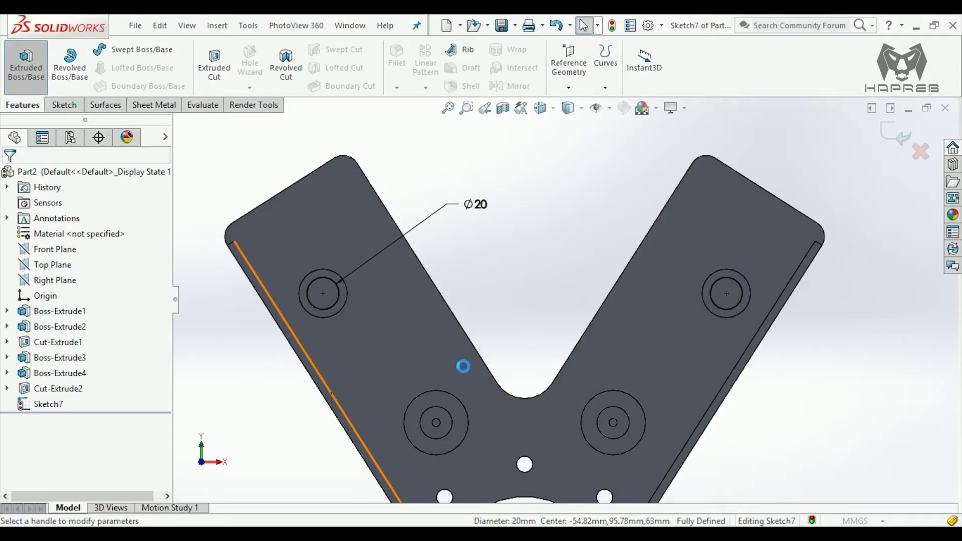
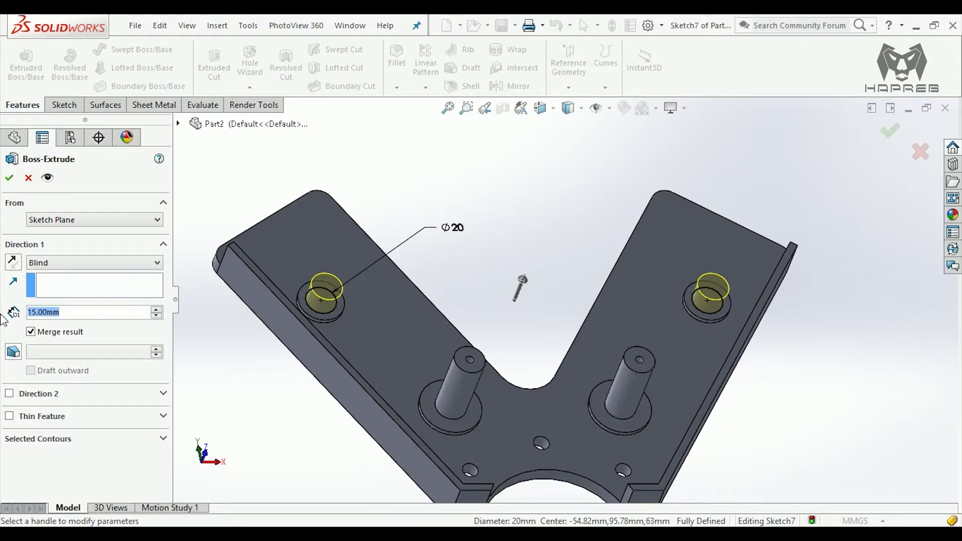
- Extrude the two Ø20 circles 25 mm blind to create Boss-Extrude5
type("25")
key("Return")
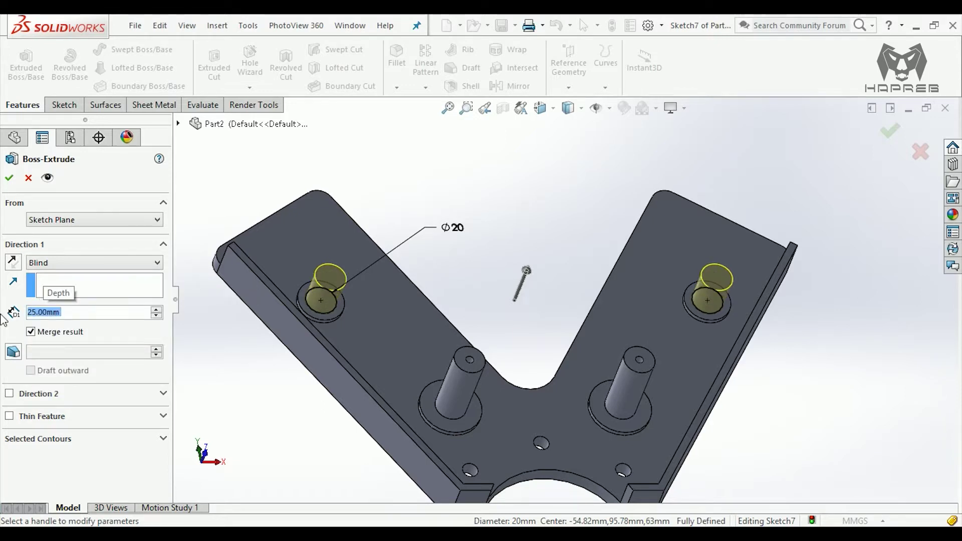
left_click(9, 180)
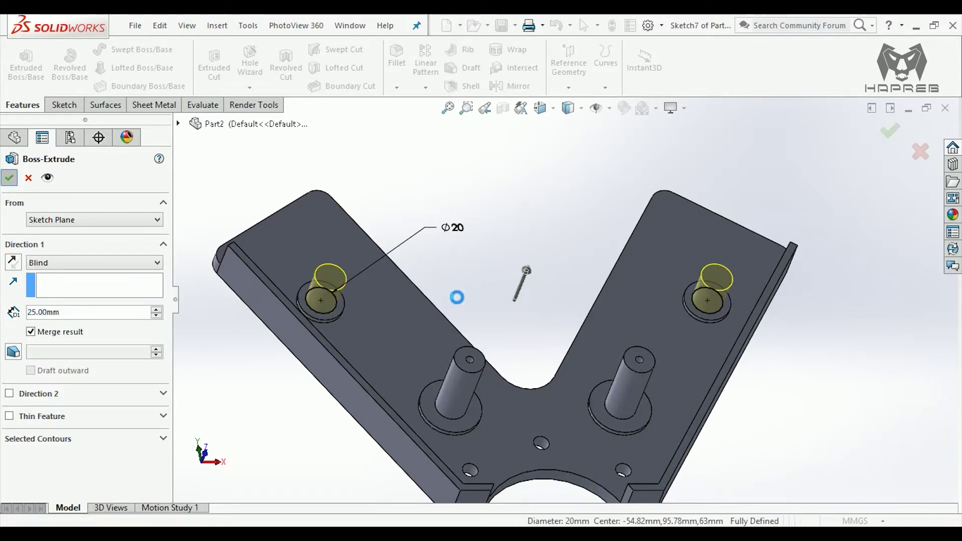
middle_click_drag(479, 287, 479, 318)
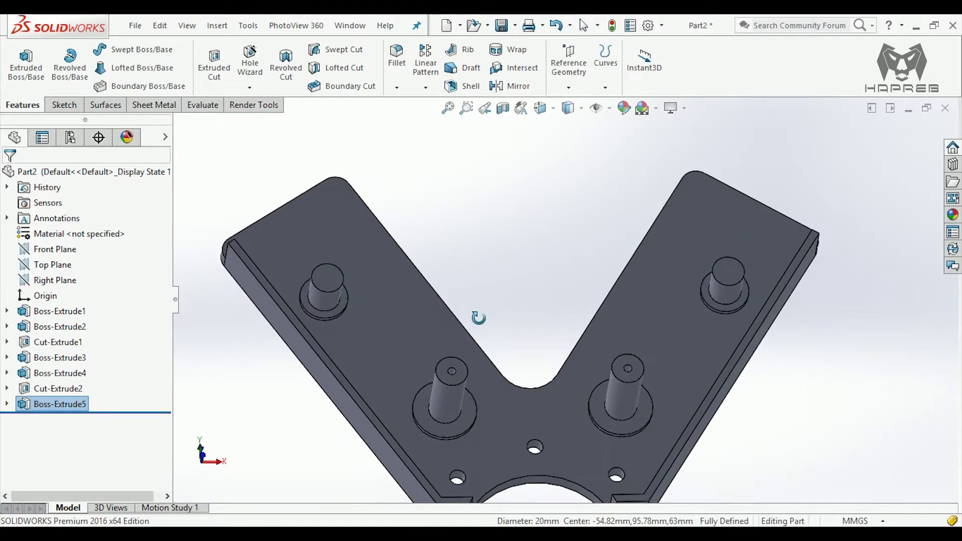
- Sketch on the boss top face and draw two small circles at both boss centres
left_click(734, 270)
left_click(791, 226)
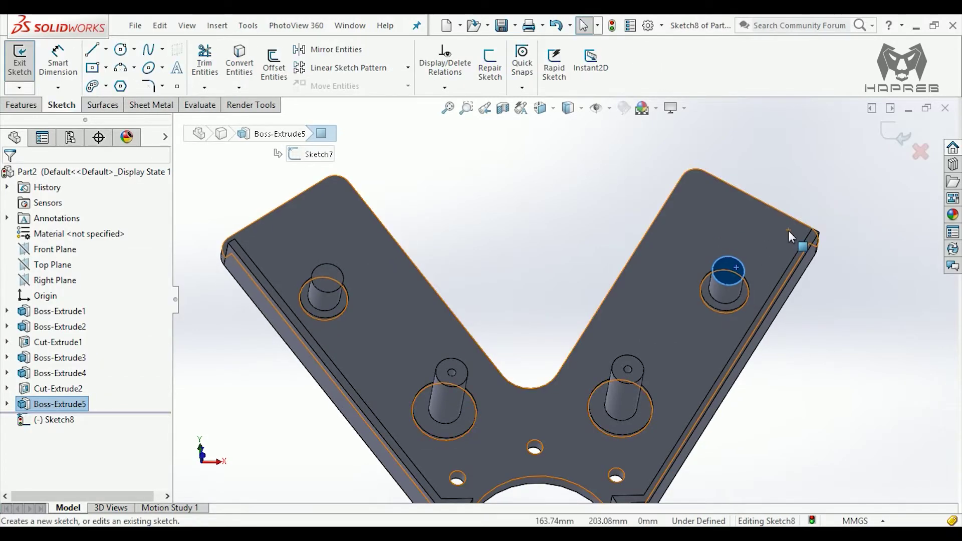
scroll(660, 278, "down", 3)
scroll(672, 284, "down", 3)
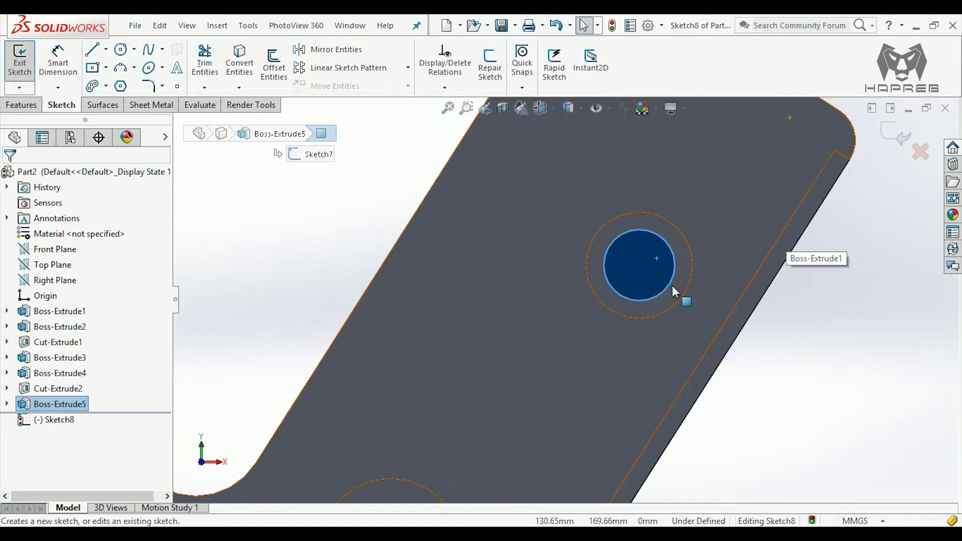
left_click(120, 49)
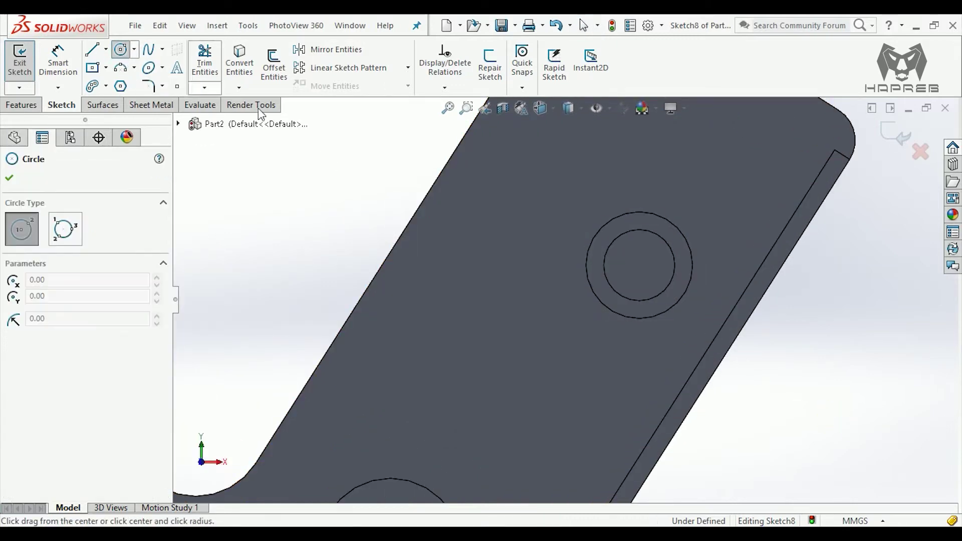
left_click(654, 271)
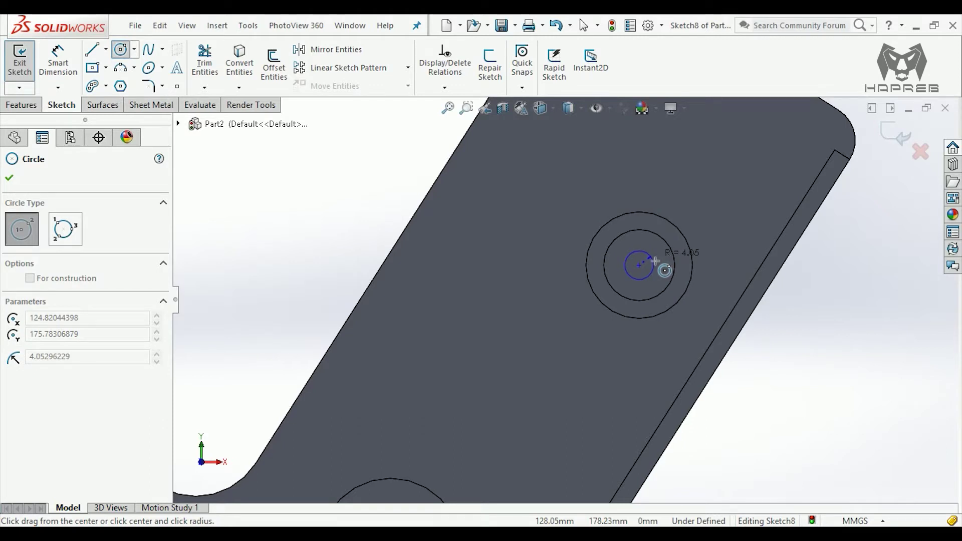
left_click(653, 261)
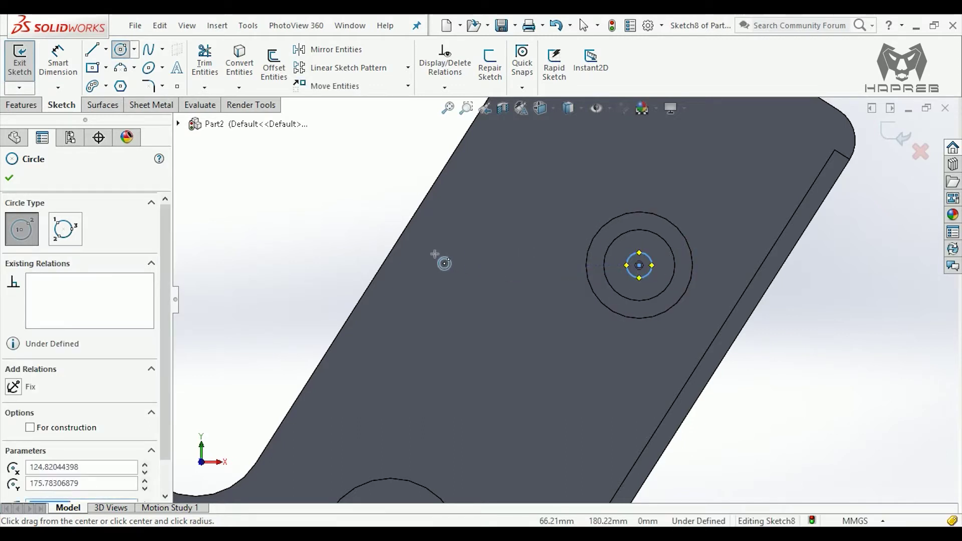
middle_click_drag(434, 254, 309, 270, "ctrl")
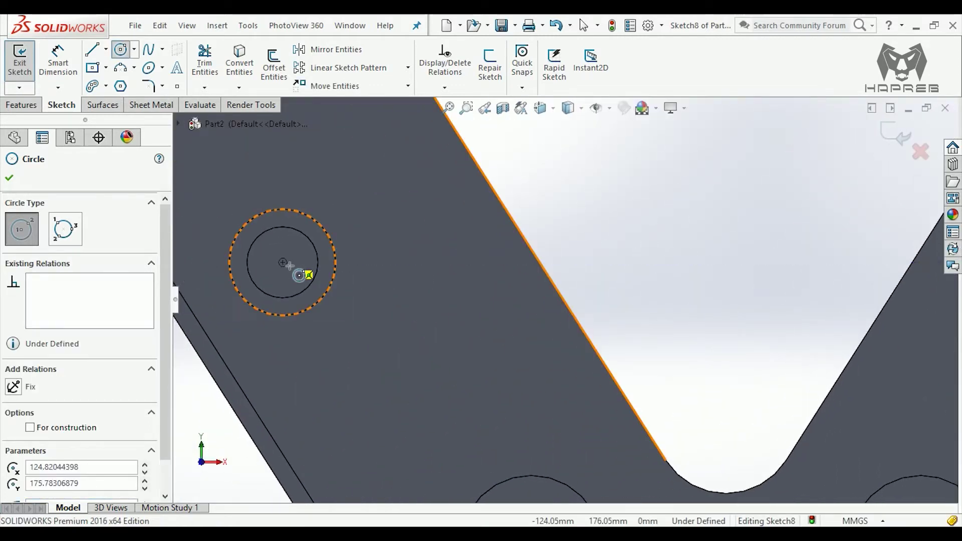
left_click(290, 264)
left_click(295, 258)
key("Escape")
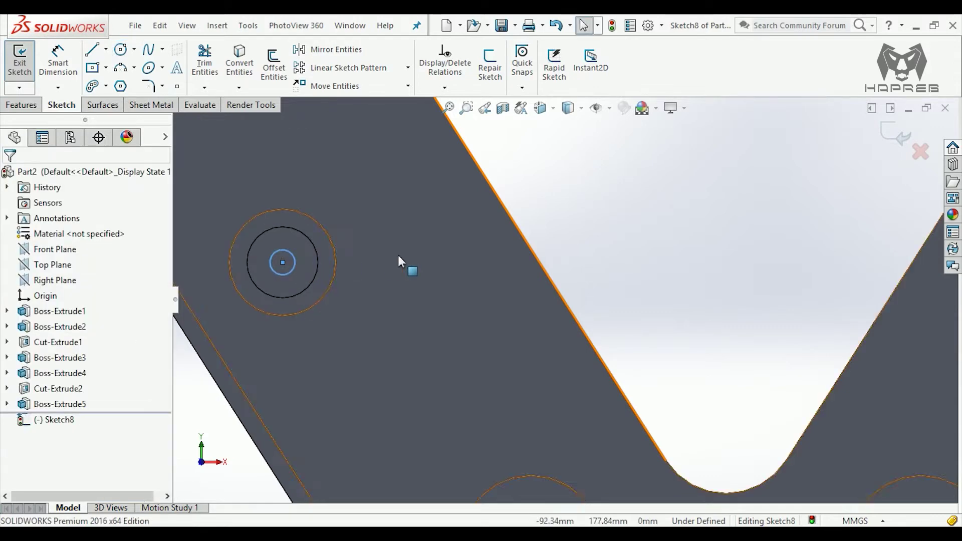
- Dimension one circle to Ø5 mm and make both circles equal, fully defining Sketch8
scroll(576, 281, "up", 2)
scroll(576, 300, "up", 2)
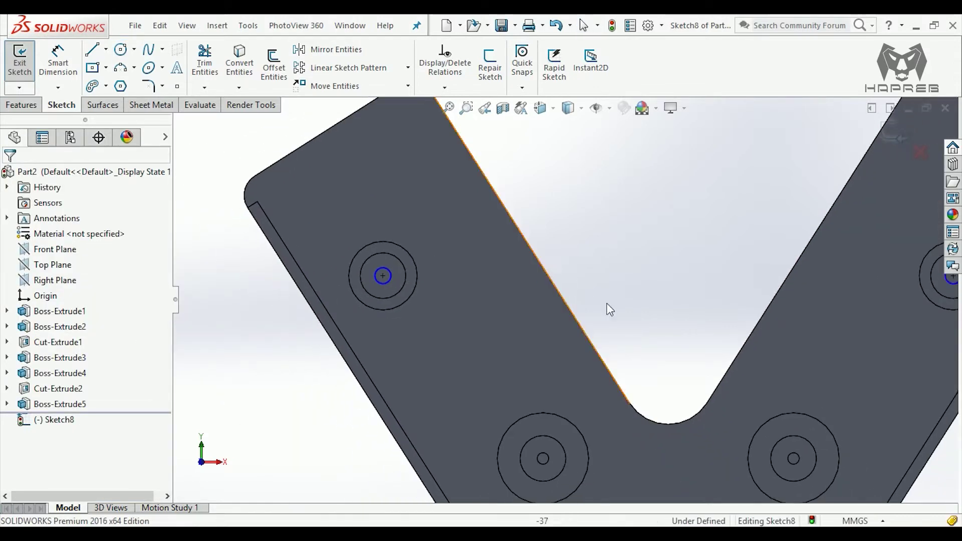
middle_click_drag(608, 312, 555, 319, "ctrl")
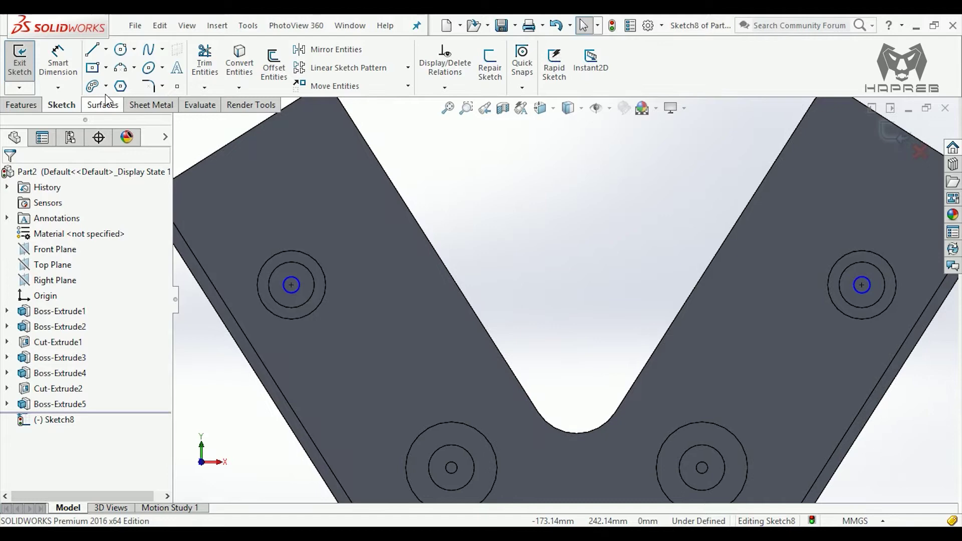
left_click(70, 73)
left_click(856, 297)
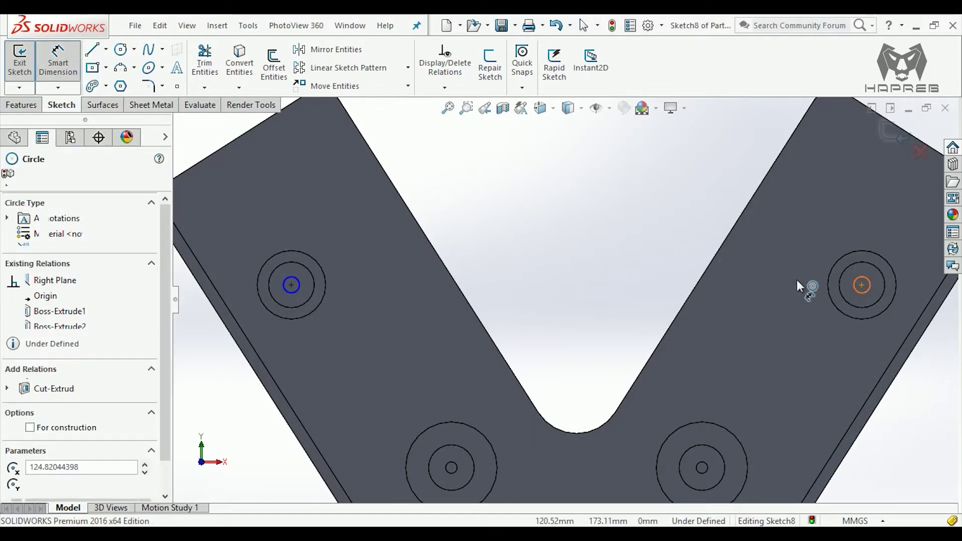
left_click(669, 245)
type("5")
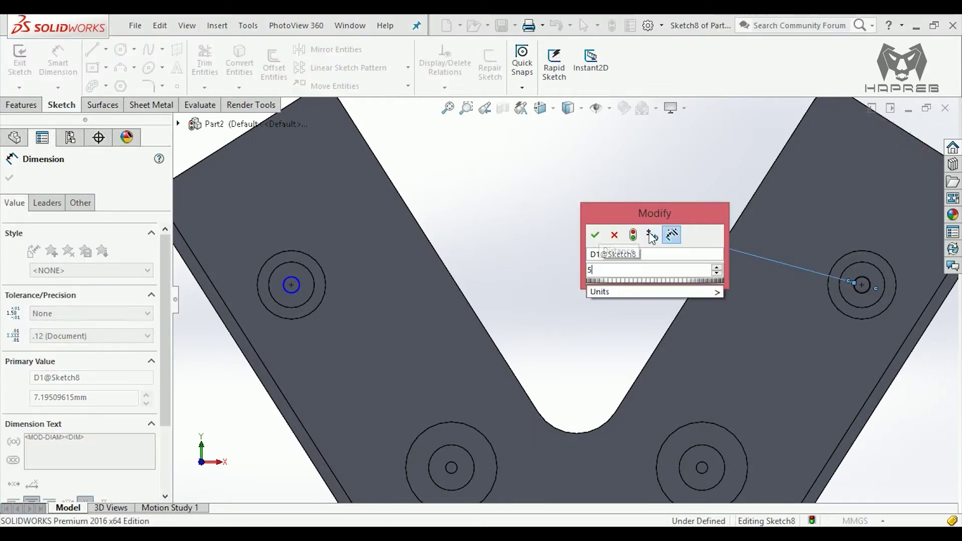
key("Return")
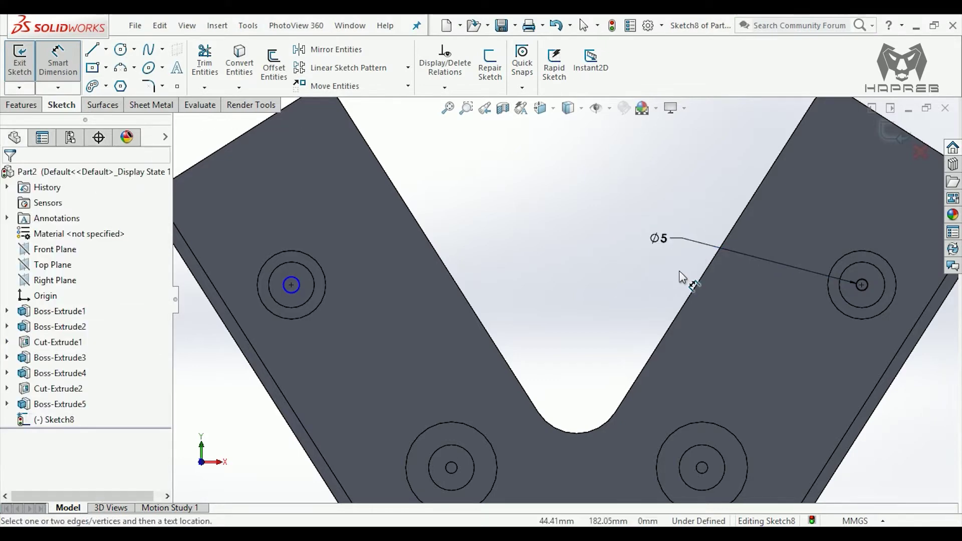
key("Escape")
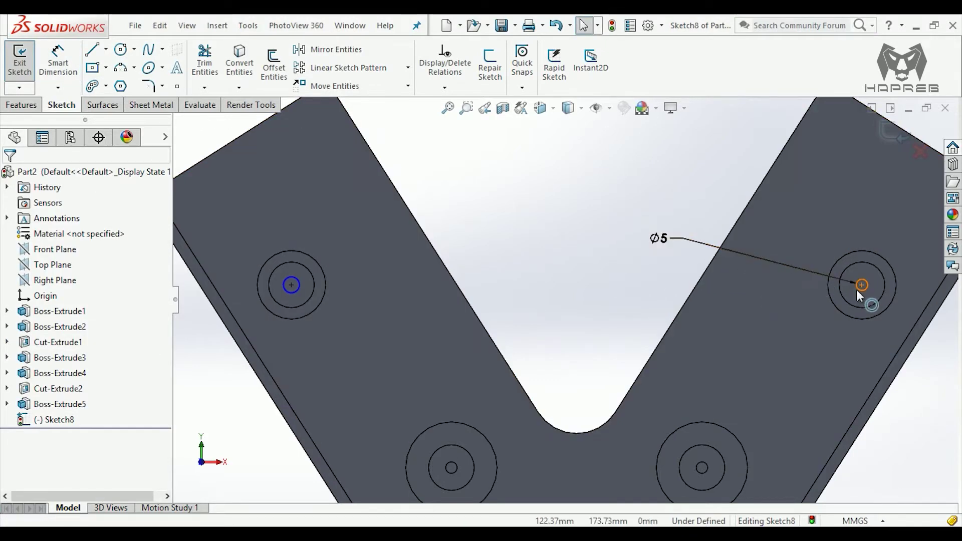
left_click(856, 290)
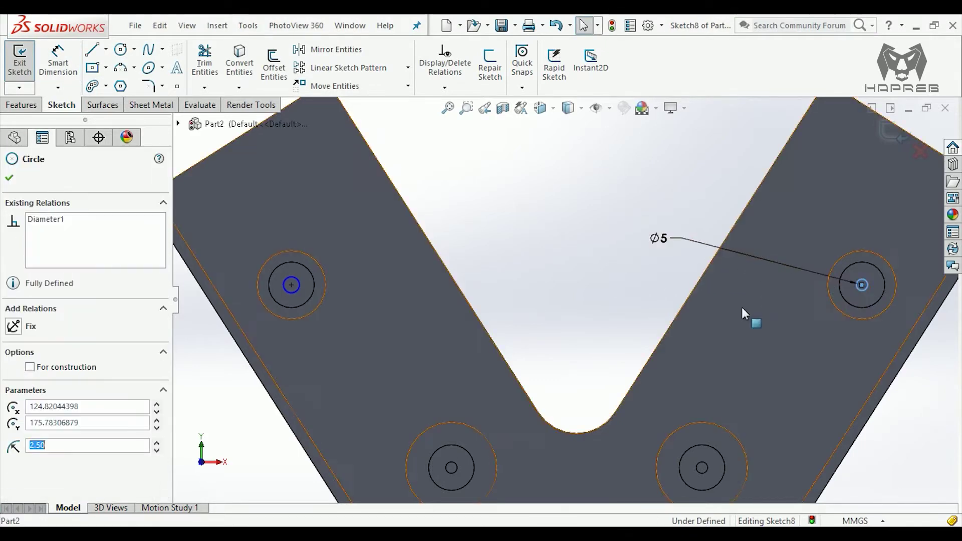
left_click(299, 293, "ctrl")
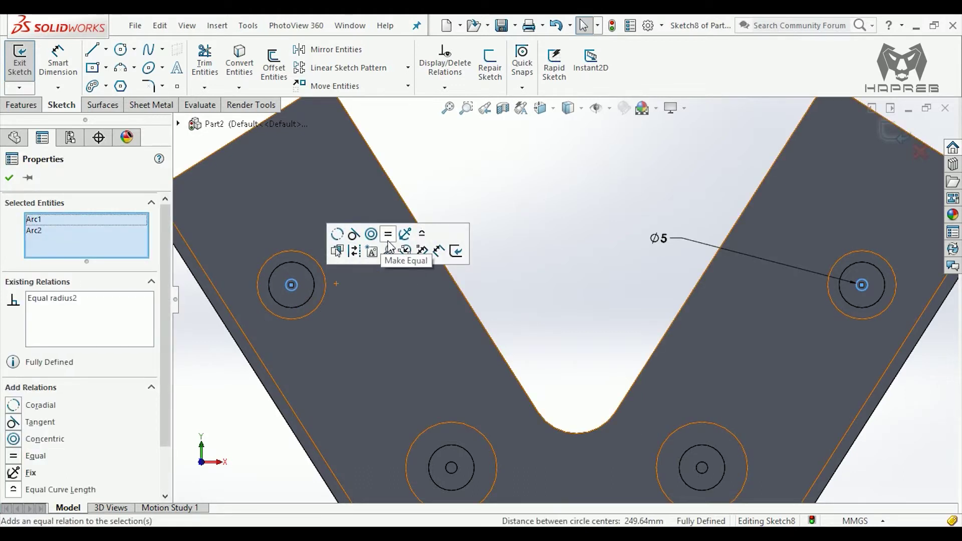
left_click(12, 179)
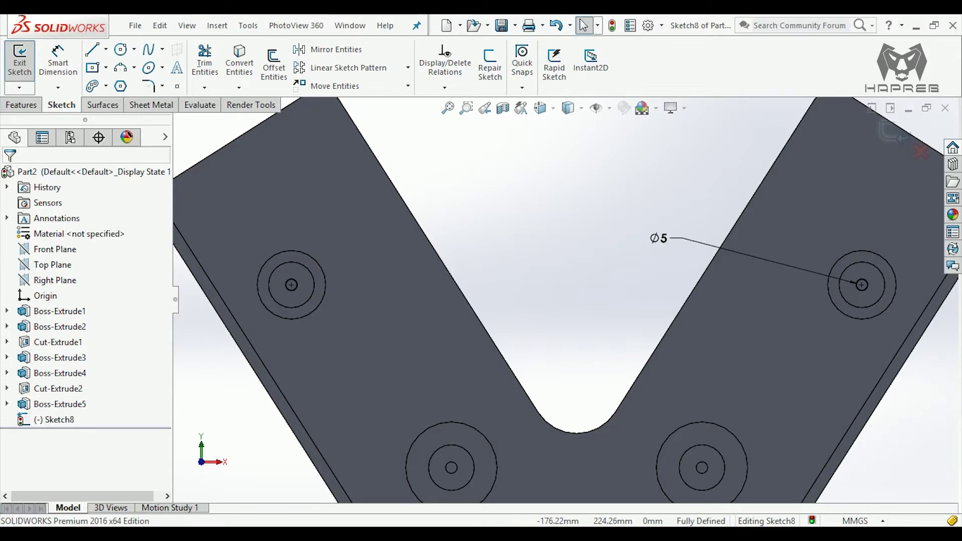
left_click(22, 104)
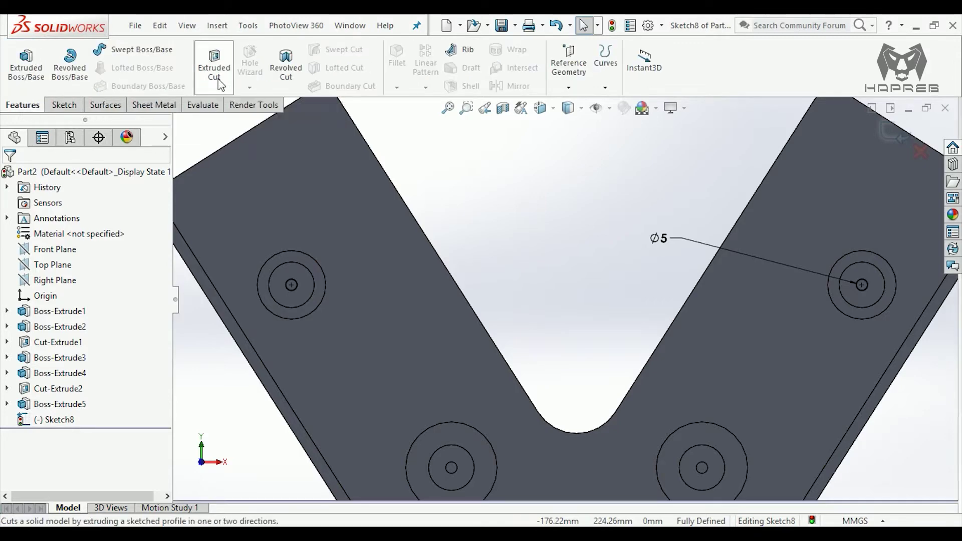
- Cut the Ø5 mm circles 15 mm deep as pin holes (Cut-Extrude3)
left_click(214, 65)
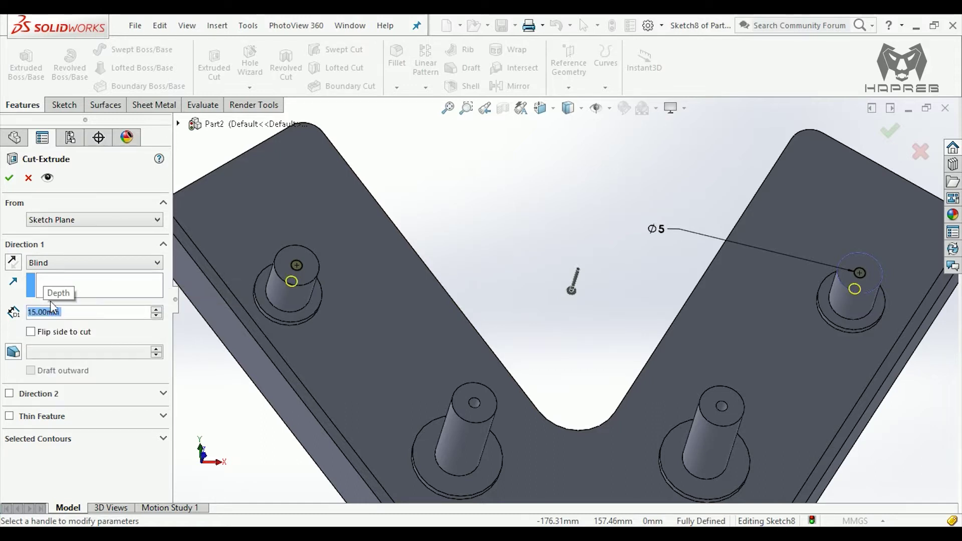
left_click(8, 179)
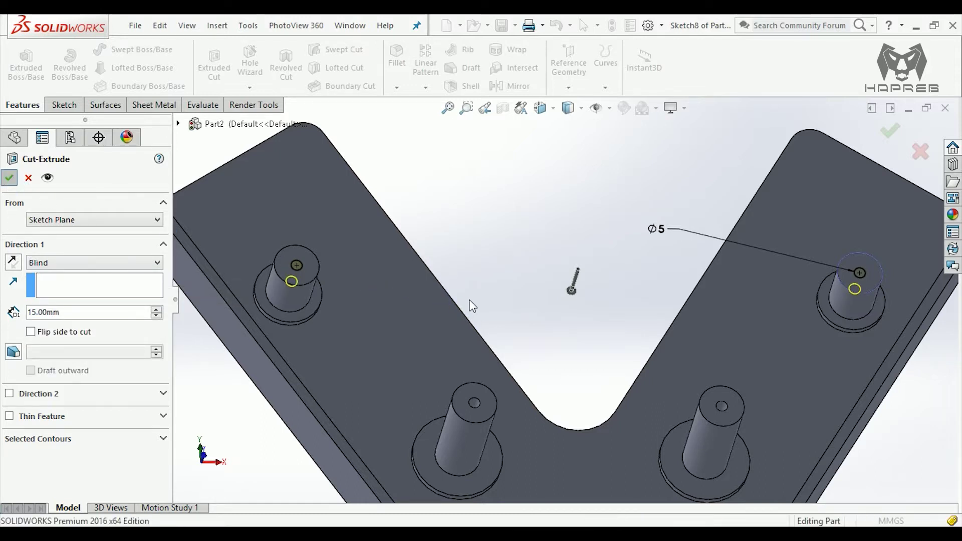
mouse_move(562, 352)
middle_mouse_down("ctrl")
mouse_move(570, 337)
mouse_move(549, 278)
middle_mouse_up("ctrl")
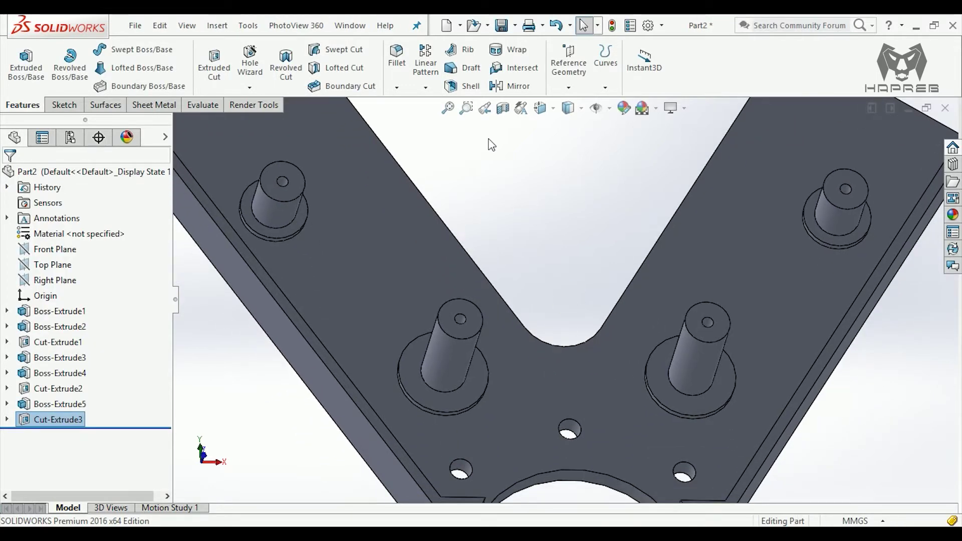
- Fillet the two V-tip end edges with a 7 mm radius as Fillet1
left_click(403, 60)
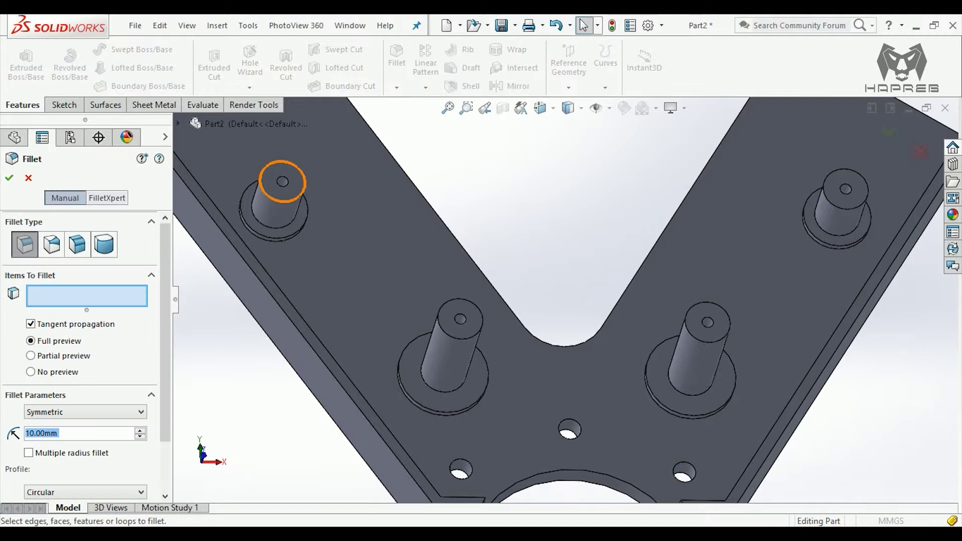
double_click(75, 434)
key("BackSpace")
type("7")
key("Return")
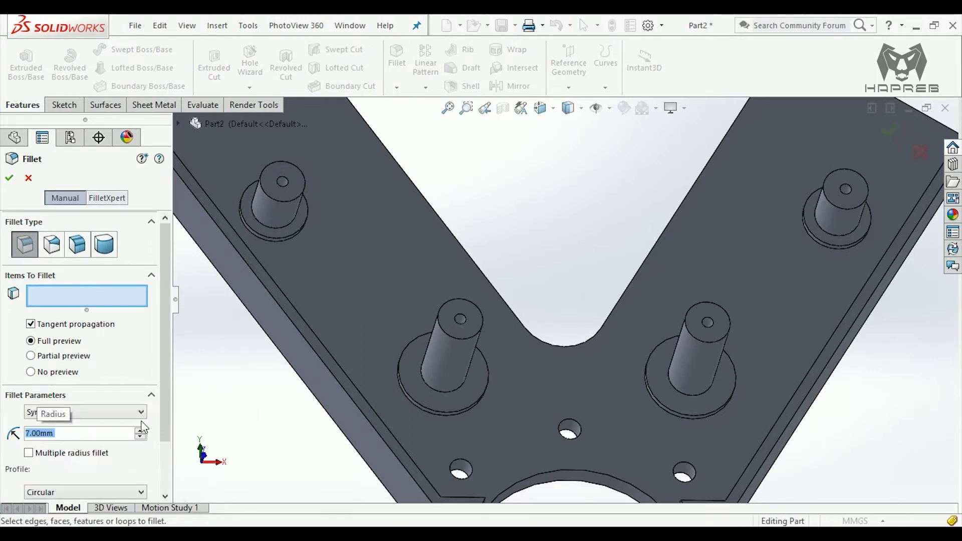
mouse_move(281, 429)
middle_mouse_down("ctrl")
mouse_move(291, 408)
mouse_move(265, 257)
middle_mouse_up("ctrl")
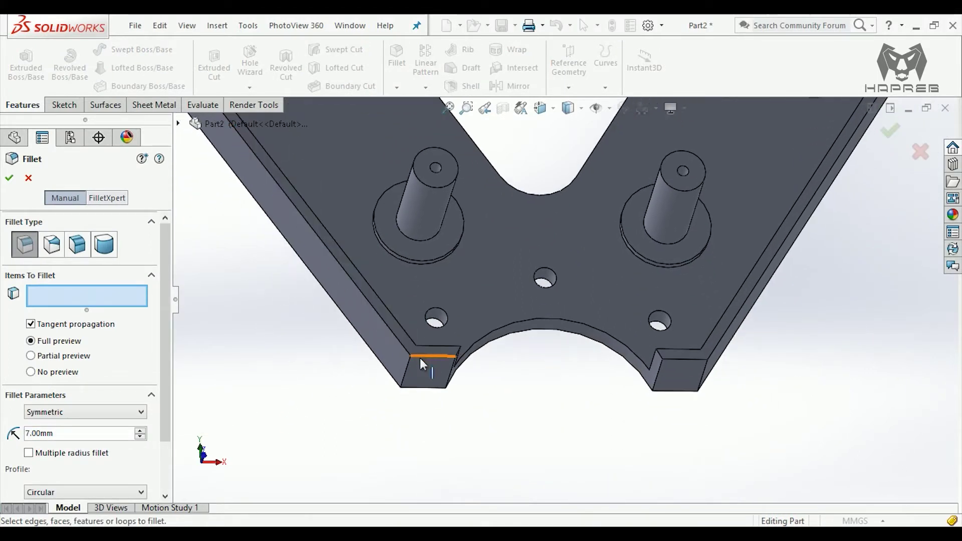
left_click(407, 377)
middle_click_drag(421, 401, 603, 412)
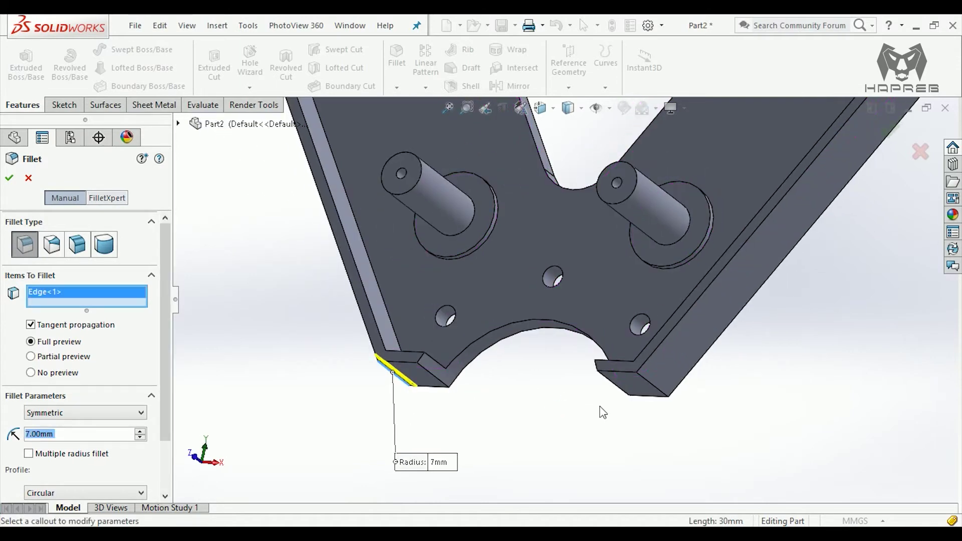
left_click(653, 388)
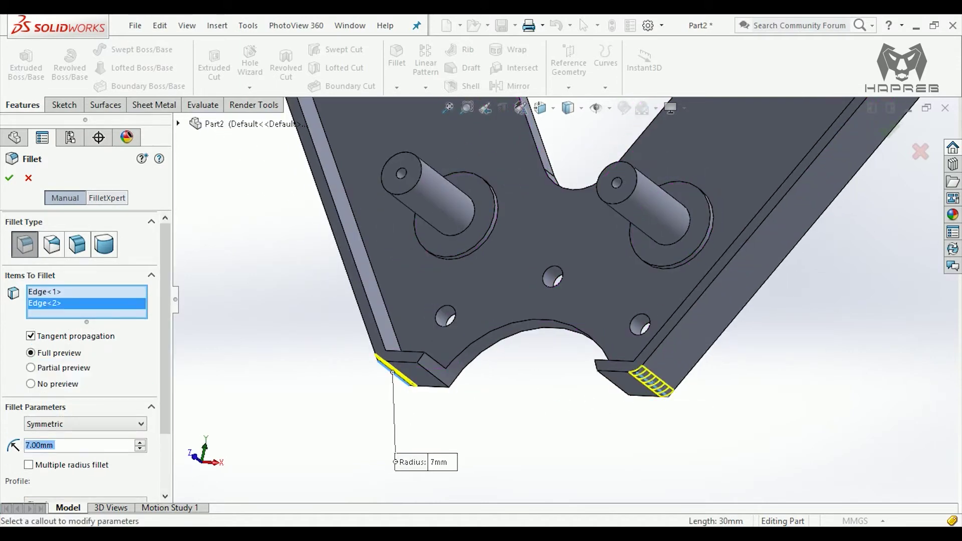
left_click(11, 180)
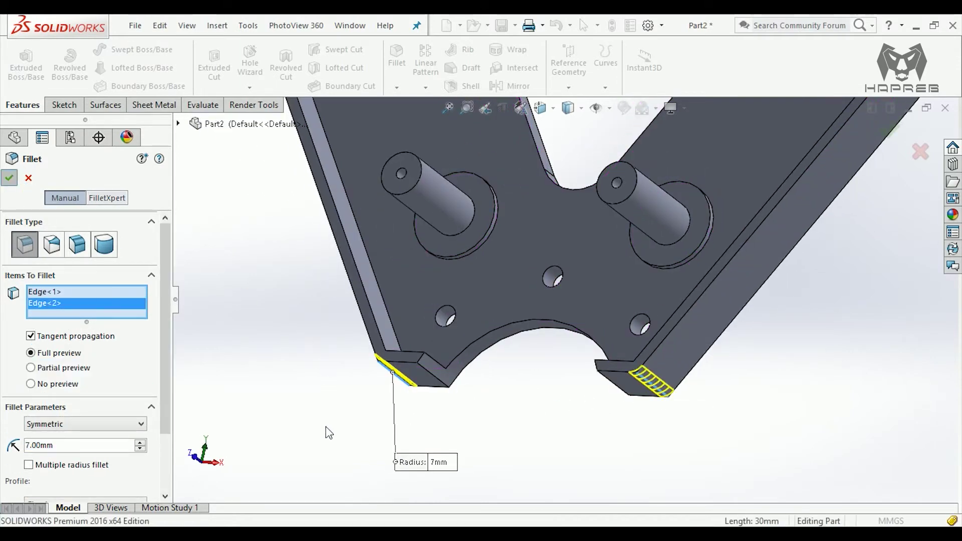
mouse_move(332, 420)
middle_mouse_down()
mouse_move(371, 386)
mouse_move(371, 425)
mouse_move(426, 113)
middle_mouse_up()
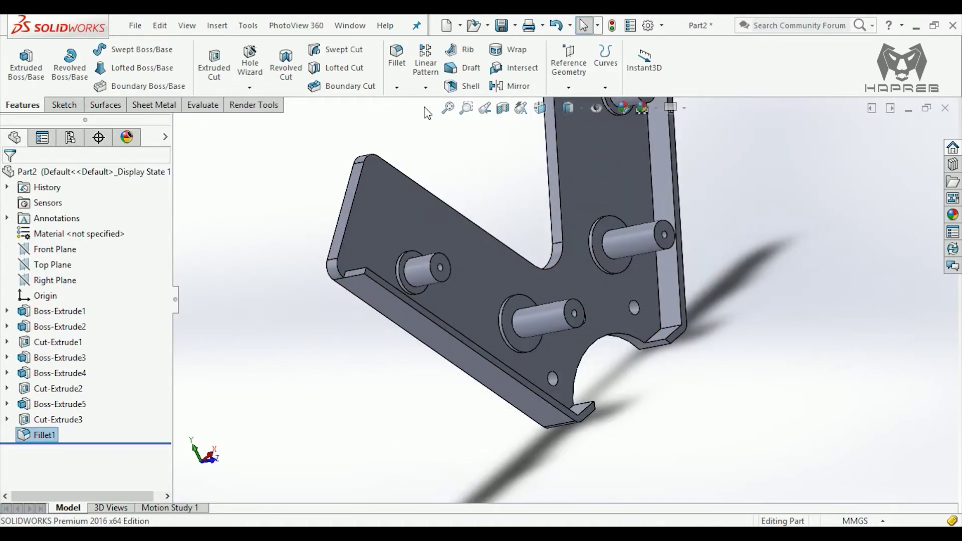
- Start a 2 mm fillet on the plate's outer edges, long bottom edge and corner faces
left_click(397, 62)
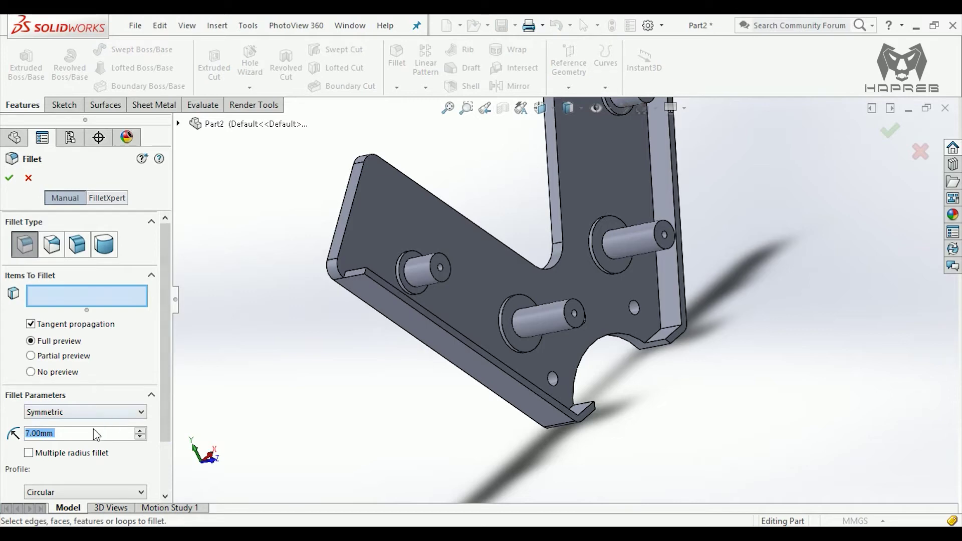
type("2")
key("Return")
middle_click_drag(328, 292, 362, 236)
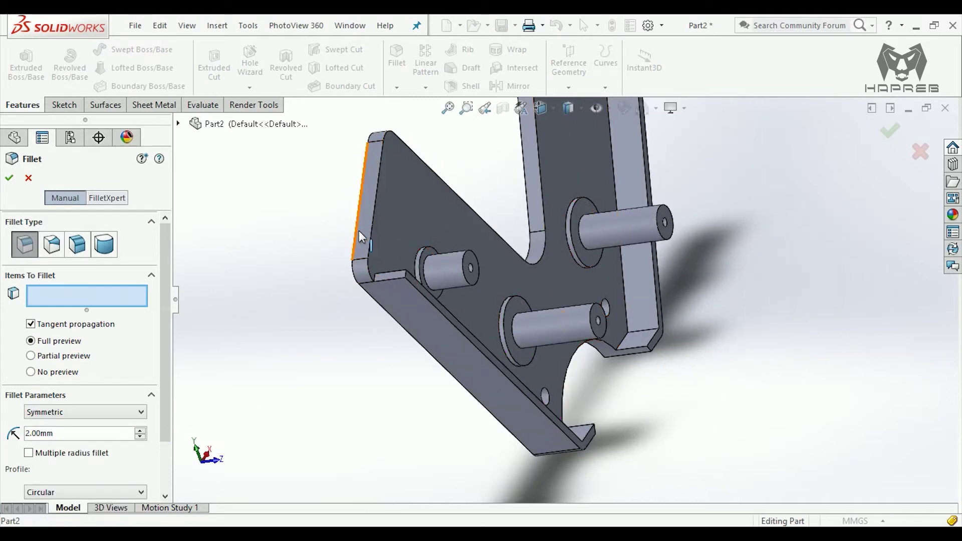
left_click(360, 237)
left_click(384, 275)
scroll(398, 281, "down", 1)
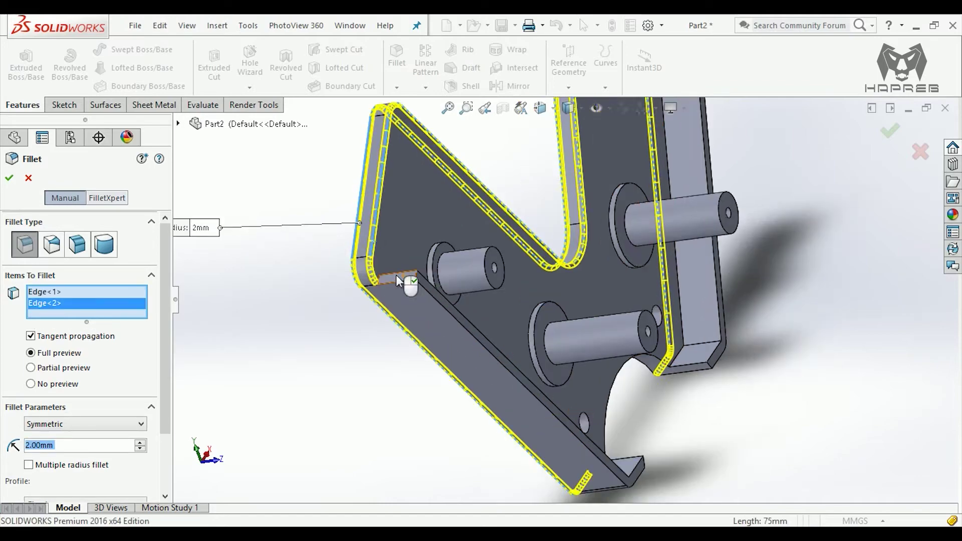
scroll(399, 280, "down", 2)
scroll(468, 301, "up", 2)
left_click(569, 397)
middle_click_drag(570, 397, 608, 441)
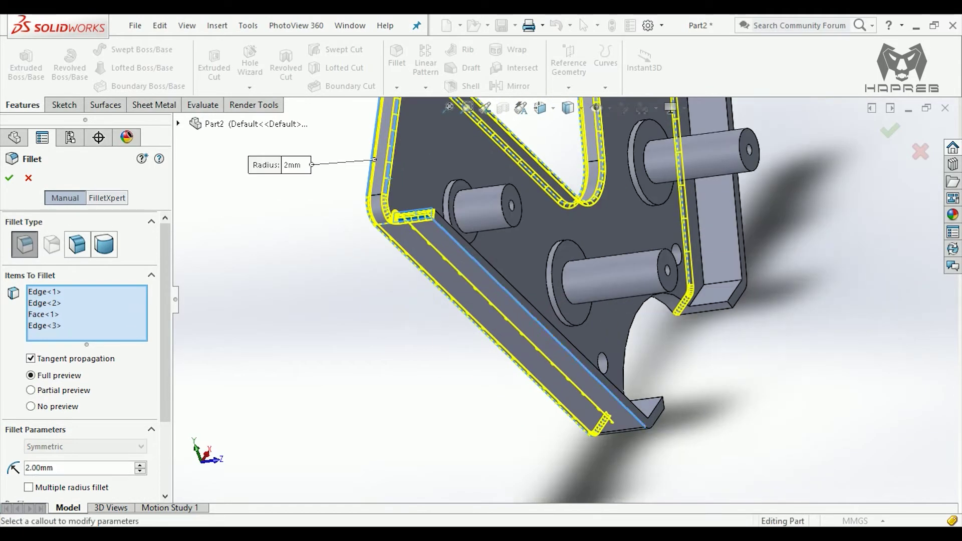
scroll(616, 421, "down", 2)
scroll(630, 414, "down", 2)
left_click(738, 442)
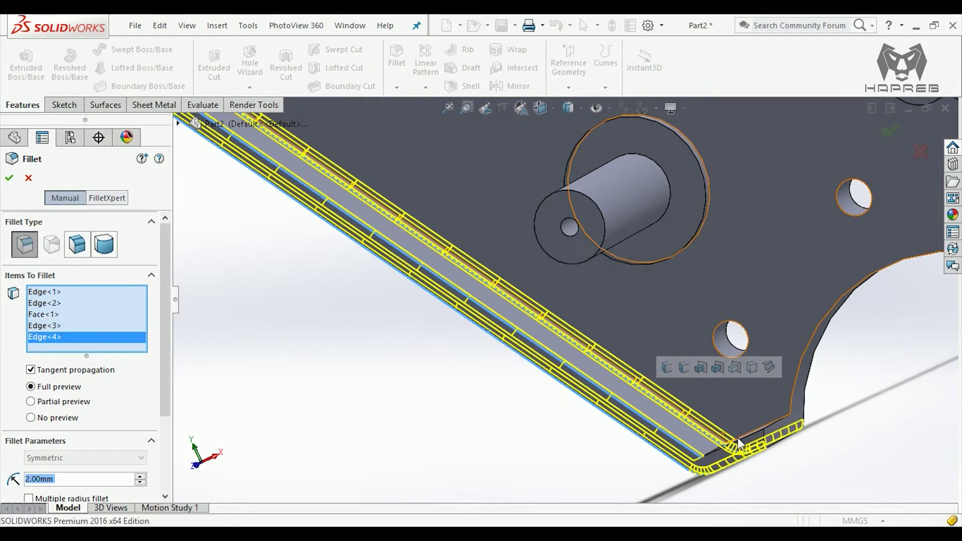
scroll(739, 443, "up", 2)
left_click(762, 454)
scroll(759, 461, "up", 1)
left_click(749, 456)
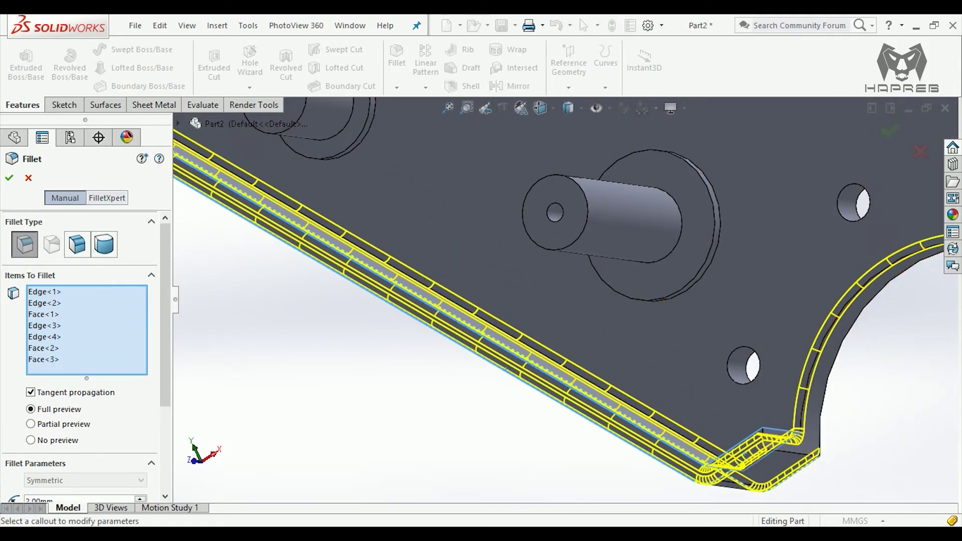
scroll(489, 413, "up", 2)
- Add the notch-area edges and top-right corner face to the 2 mm fillet
middle_click_drag(490, 412, 508, 273)
scroll(841, 408, "down", 2)
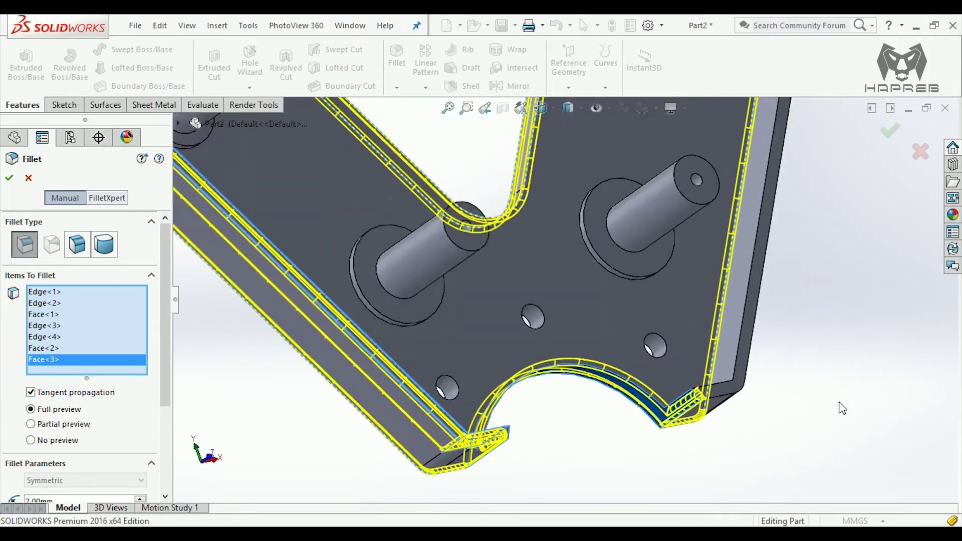
scroll(752, 441, "down", 2)
left_click(691, 404)
scroll(723, 411, "down", 2)
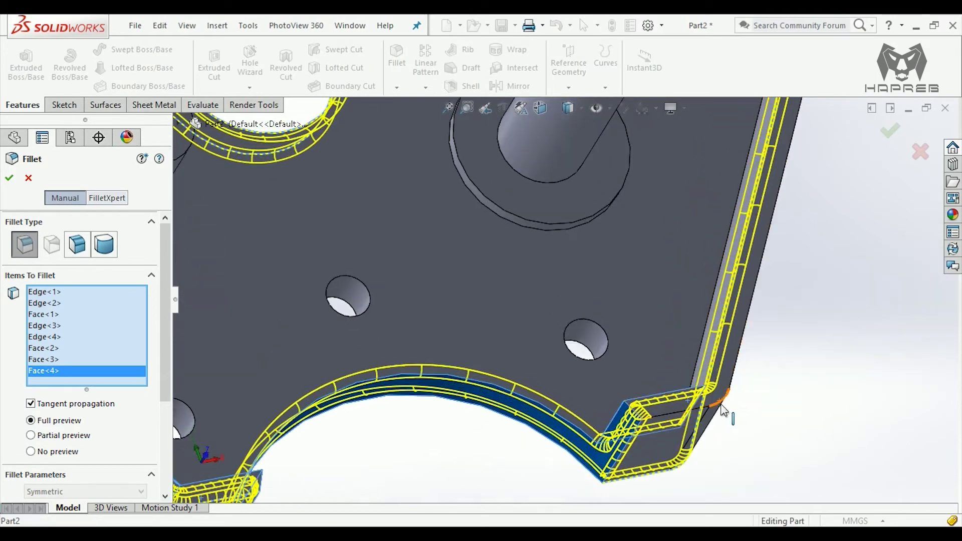
left_click(722, 410)
scroll(751, 387, "up", 4)
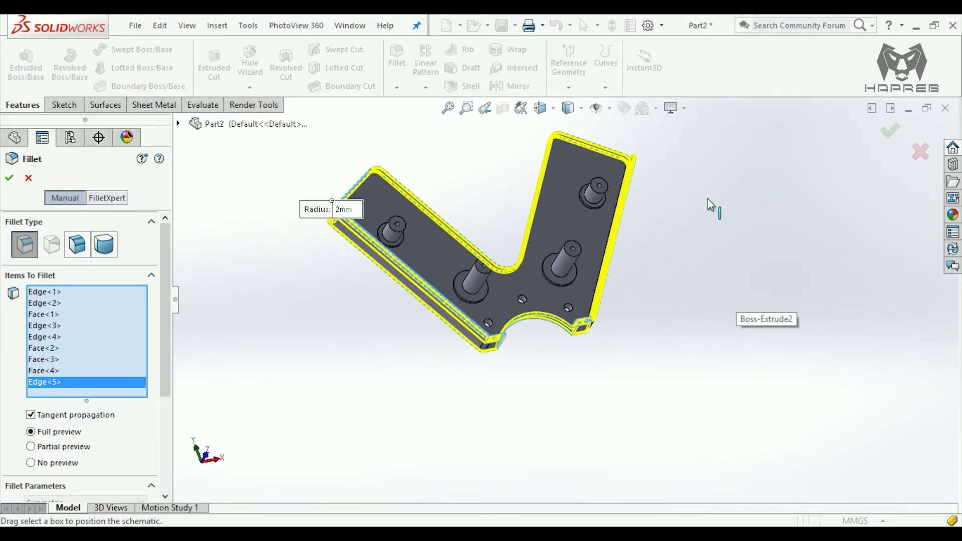
scroll(634, 161, "down", 5)
mouse_move(575, 167)
middle_mouse_down()
mouse_move(570, 312)
mouse_move(570, 182)
middle_mouse_up()
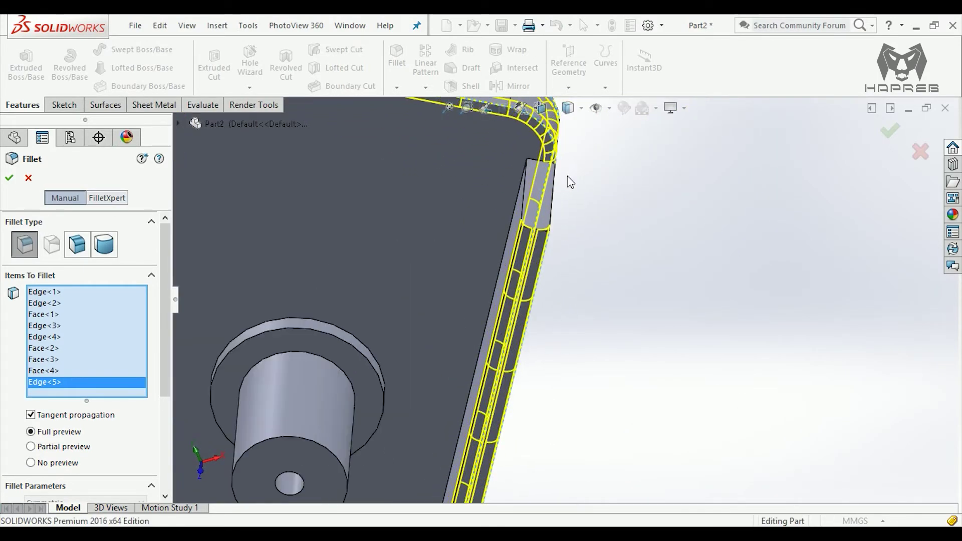
left_click(539, 206)
scroll(580, 204, "up", 4)
- Add the boss flange edges and apply the 2 mm fillet as Fillet2
mouse_move(584, 311)
middle_mouse_down()
mouse_move(544, 372)
mouse_move(482, 344)
middle_mouse_up()
scroll(481, 344, "down", 3)
left_click(483, 346)
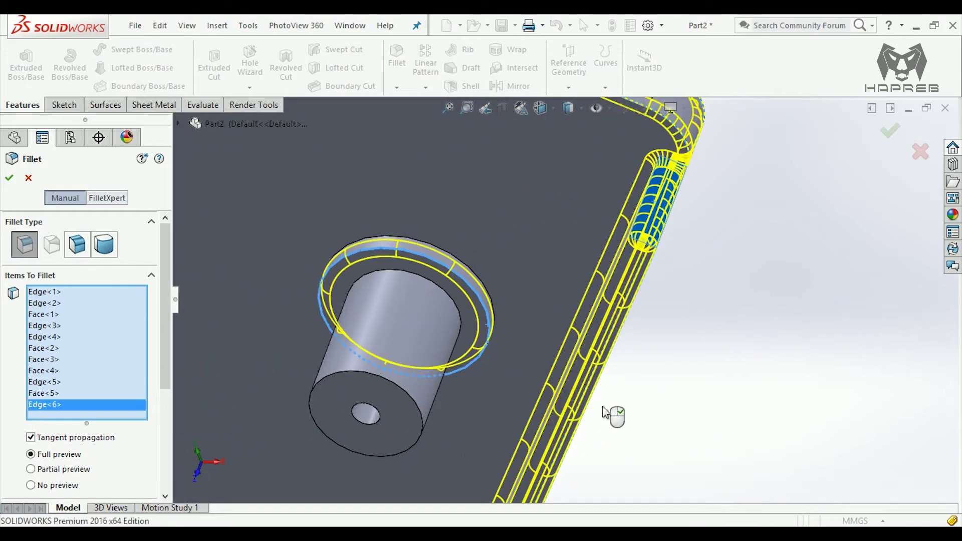
middle_click_drag(607, 413, 778, 318)
left_click(484, 300)
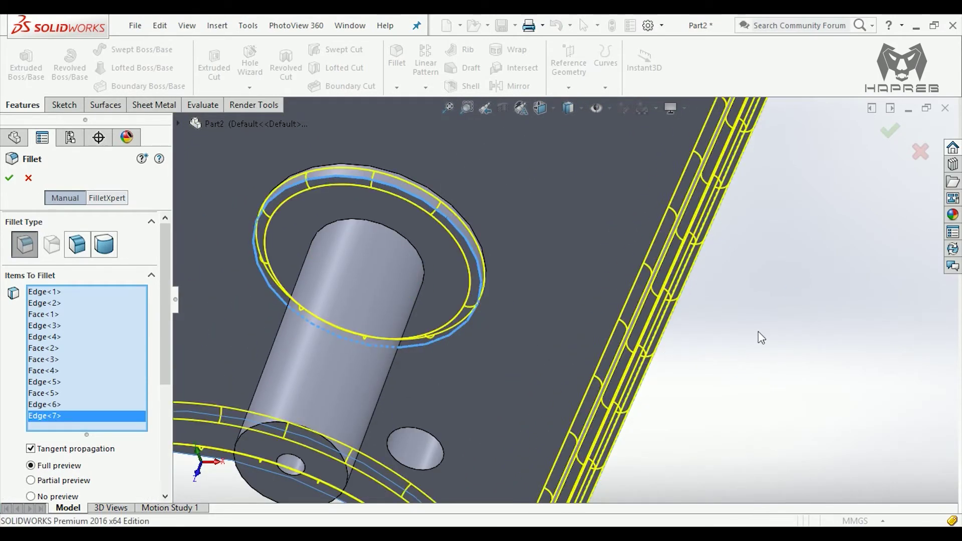
scroll(762, 338, "up", 3)
middle_click_drag(679, 344, 668, 393)
scroll(507, 281, "down", 2)
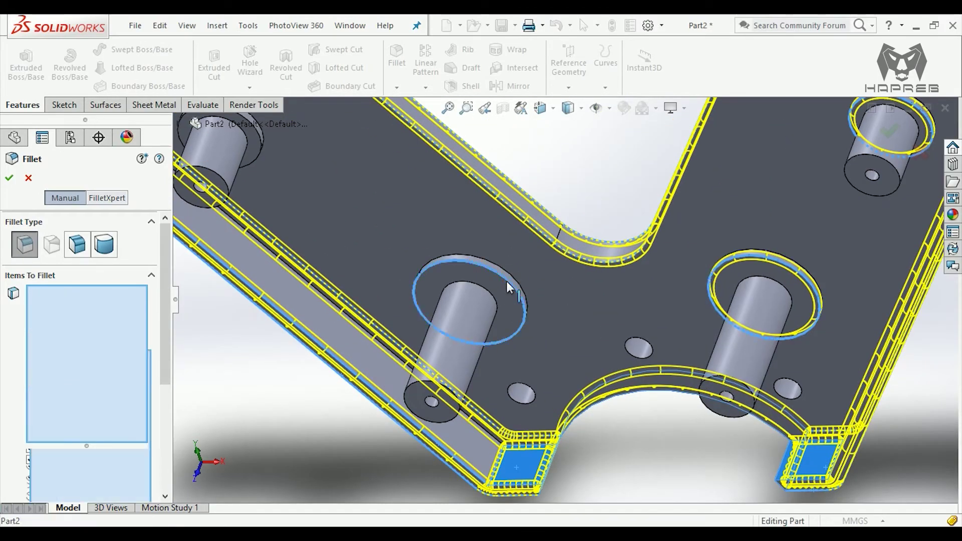
left_click(508, 287)
mouse_move(455, 288)
middle_mouse_down()
mouse_move(537, 253)
mouse_move(425, 352)
mouse_move(640, 317)
mouse_move(489, 129)
mouse_move(795, 288)
mouse_move(806, 259)
mouse_move(655, 408)
mouse_move(709, 436)
mouse_move(738, 367)
mouse_move(440, 344)
mouse_move(393, 240)
mouse_move(441, 354)
mouse_move(501, 381)
mouse_move(524, 366)
mouse_move(446, 275)
mouse_move(453, 258)
mouse_move(372, 261)
mouse_move(333, 230)
mouse_move(430, 329)
mouse_move(419, 264)
mouse_move(591, 316)
middle_mouse_up()
key("Return")
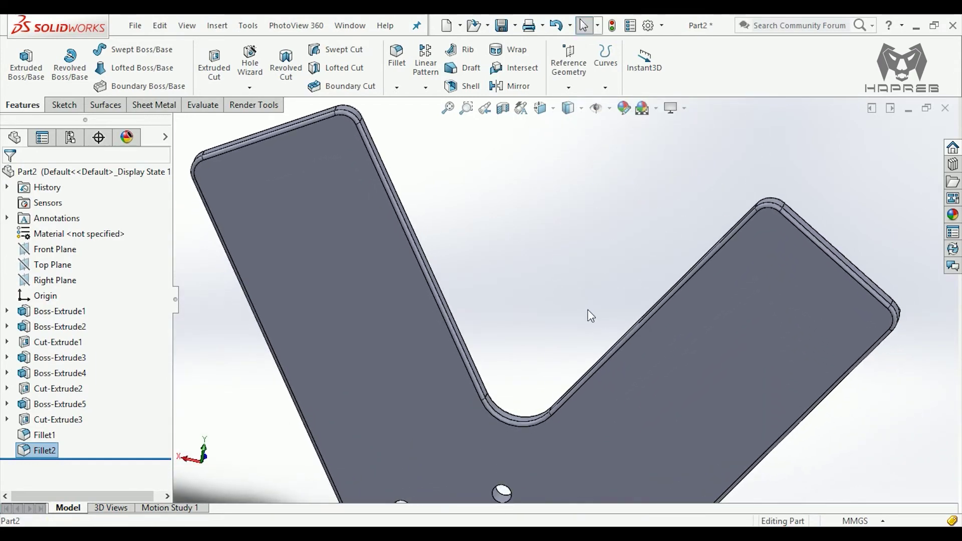
scroll(735, 414, "up", 3)
- Save the part as BELT_GUIDE in the Project folder
mouse_move(736, 414)
middle_mouse_down()
mouse_move(666, 396)
mouse_move(659, 419)
mouse_move(743, 408)
mouse_move(703, 376)
mouse_move(636, 437)
mouse_move(644, 449)
middle_mouse_up()
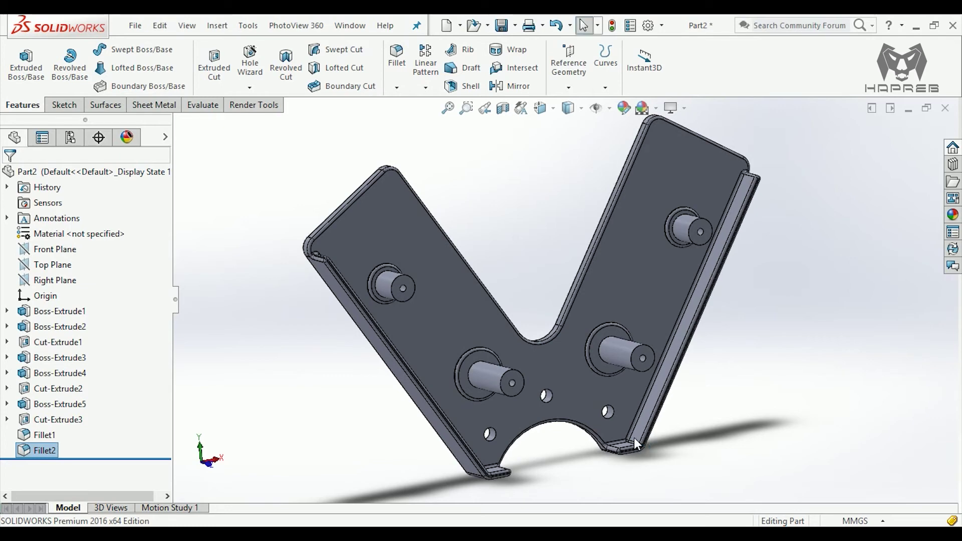
left_click(502, 24)
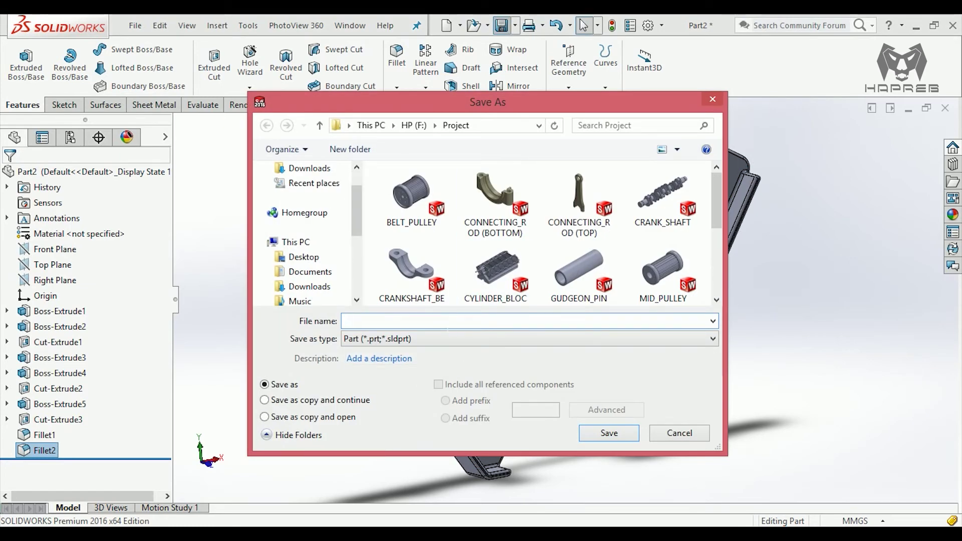
type("BELT_GUIDE")
left_click(617, 434)
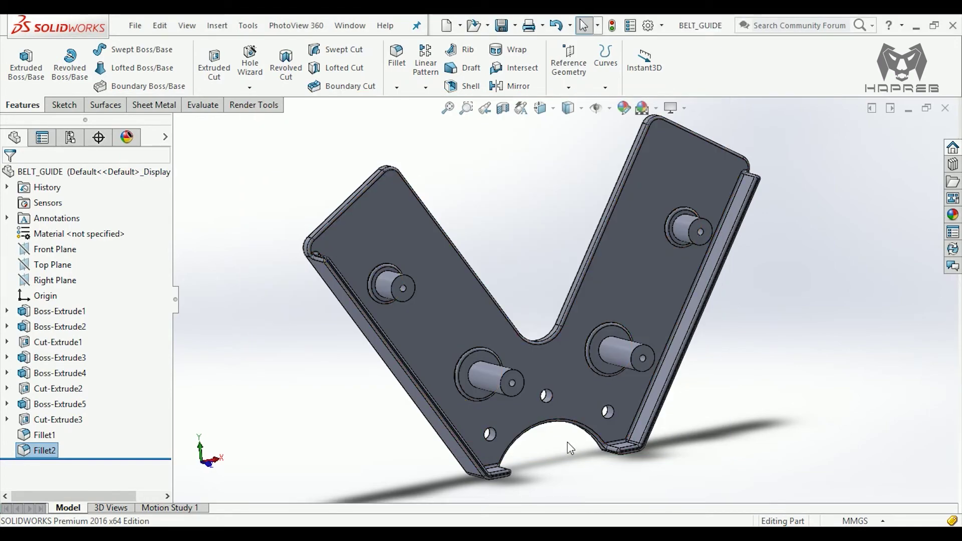